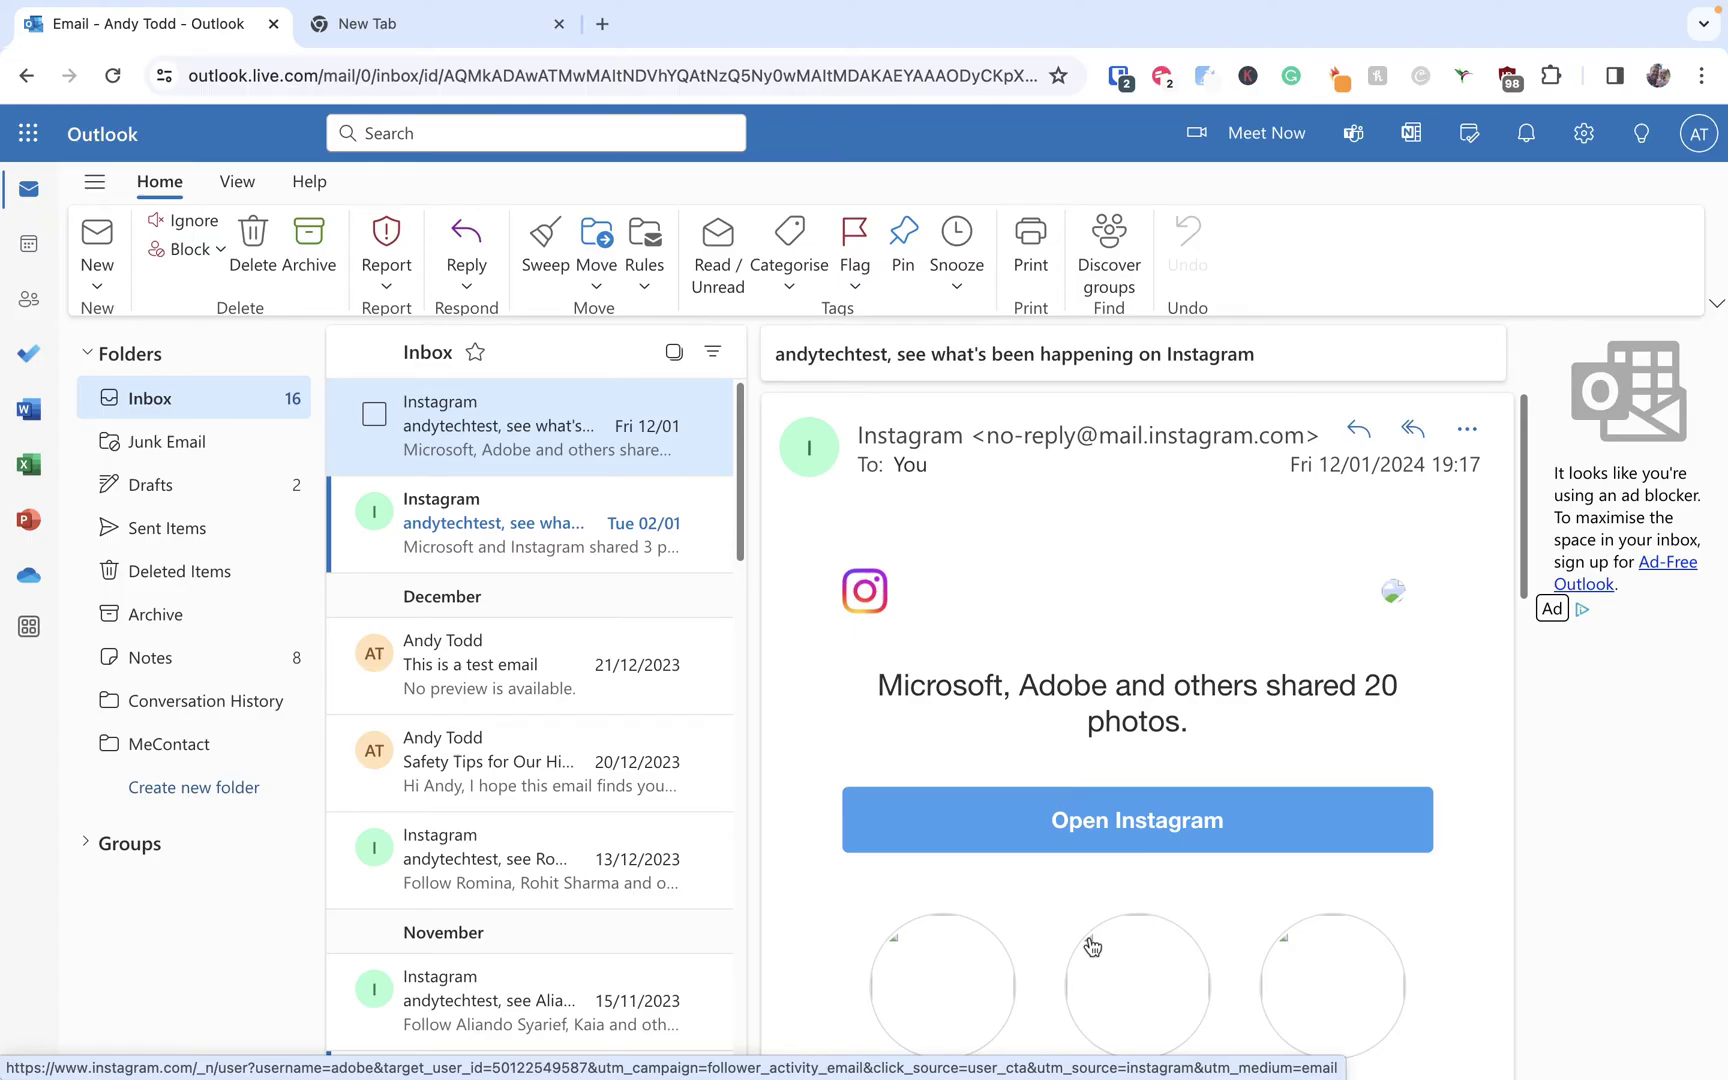
Find the email signature settings in Settings by searching 'sign'
click(1585, 137)
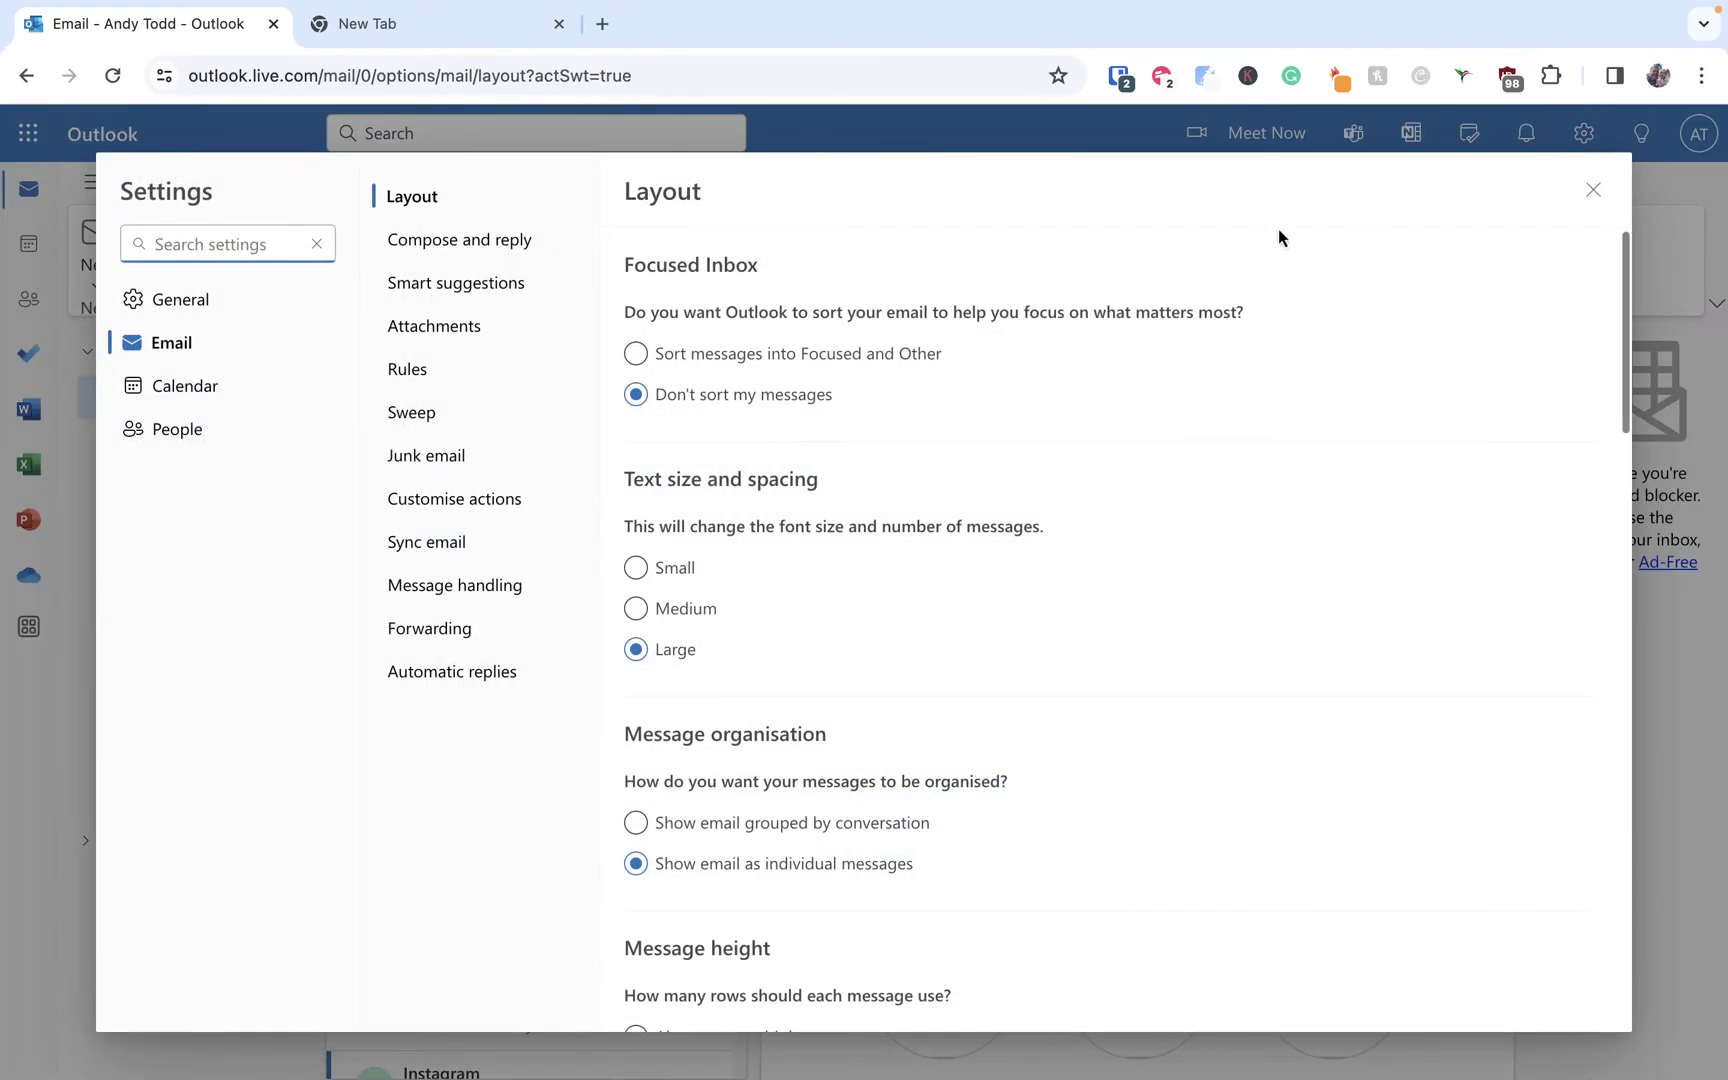
click(460, 241)
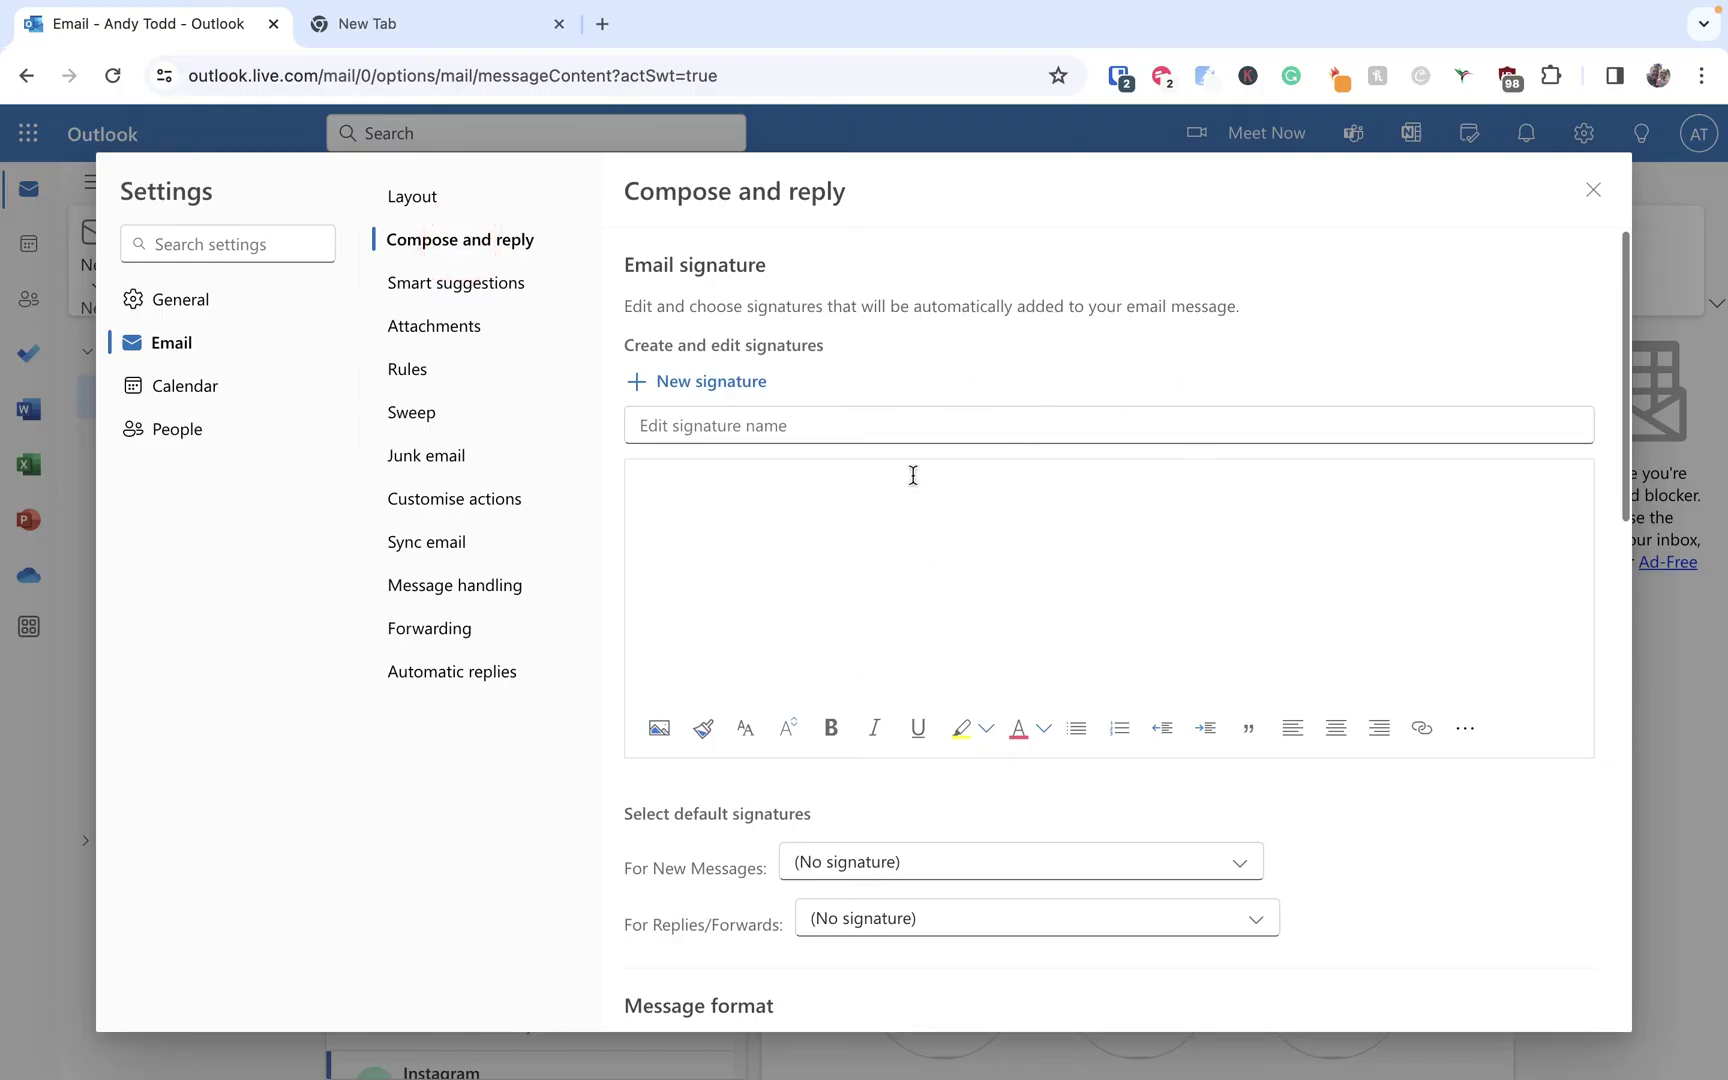
click(440, 212)
click(222, 290)
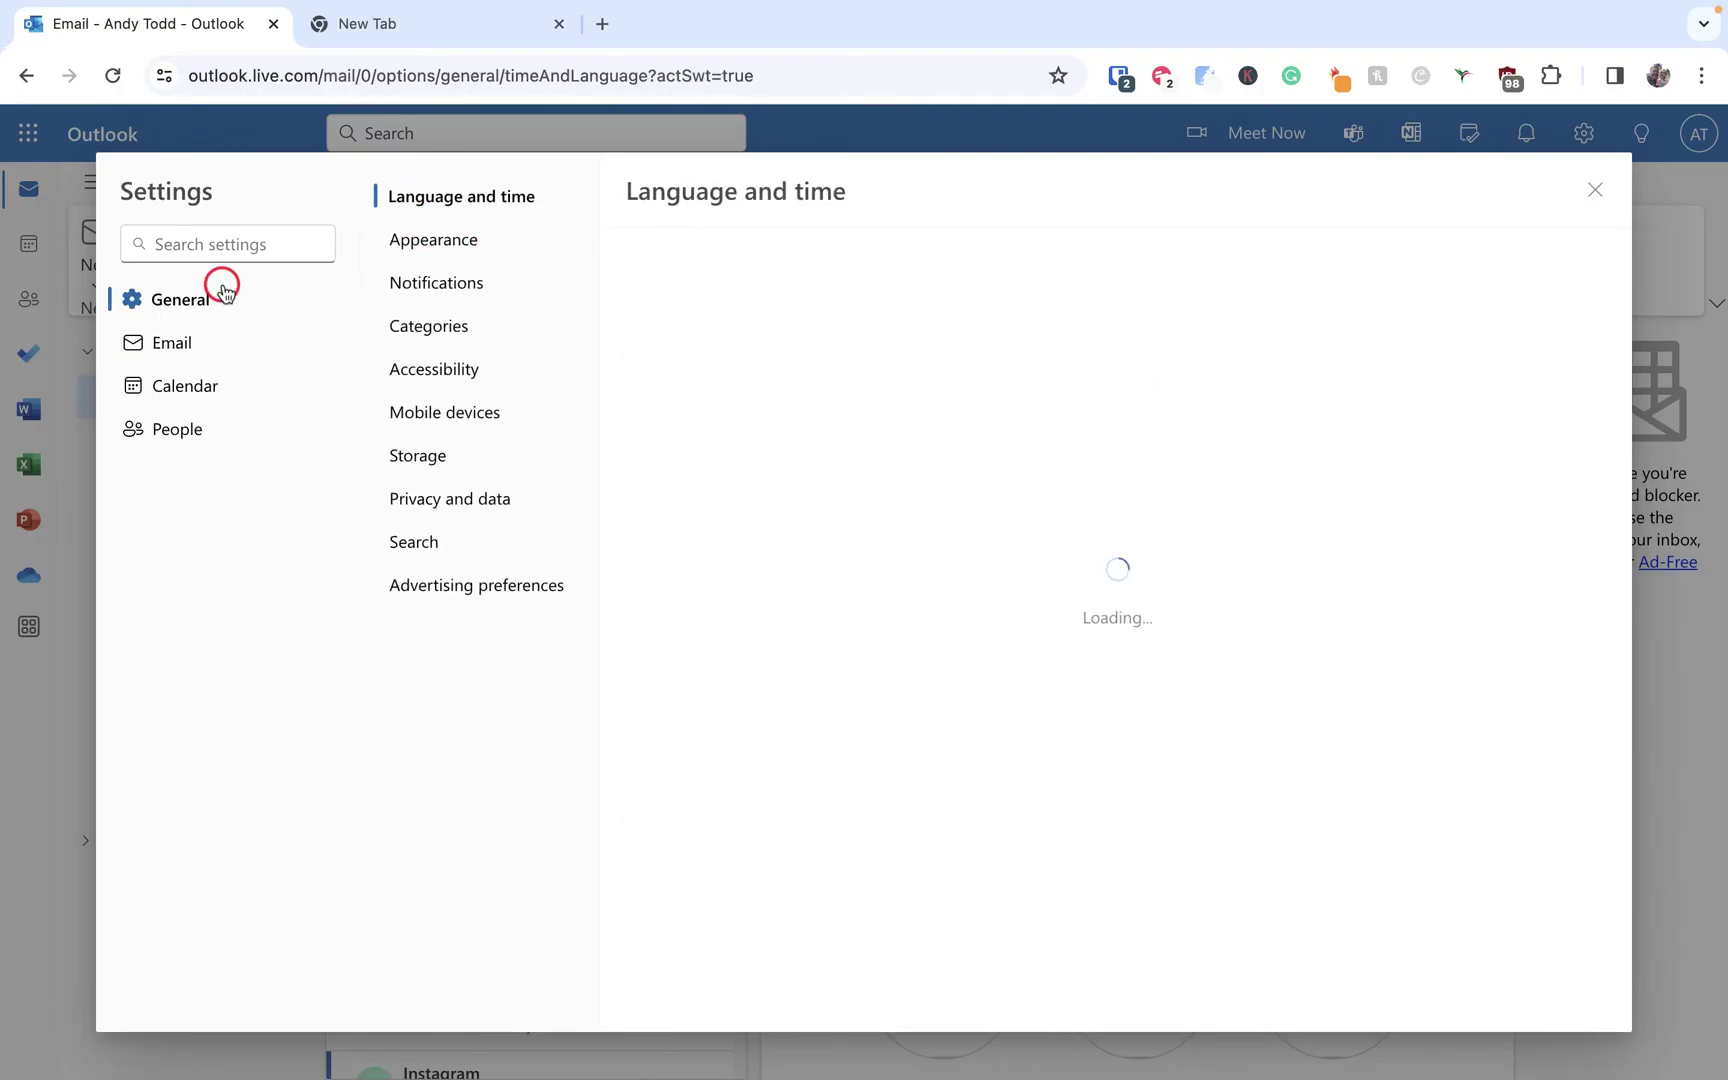
click(222, 340)
click(219, 241)
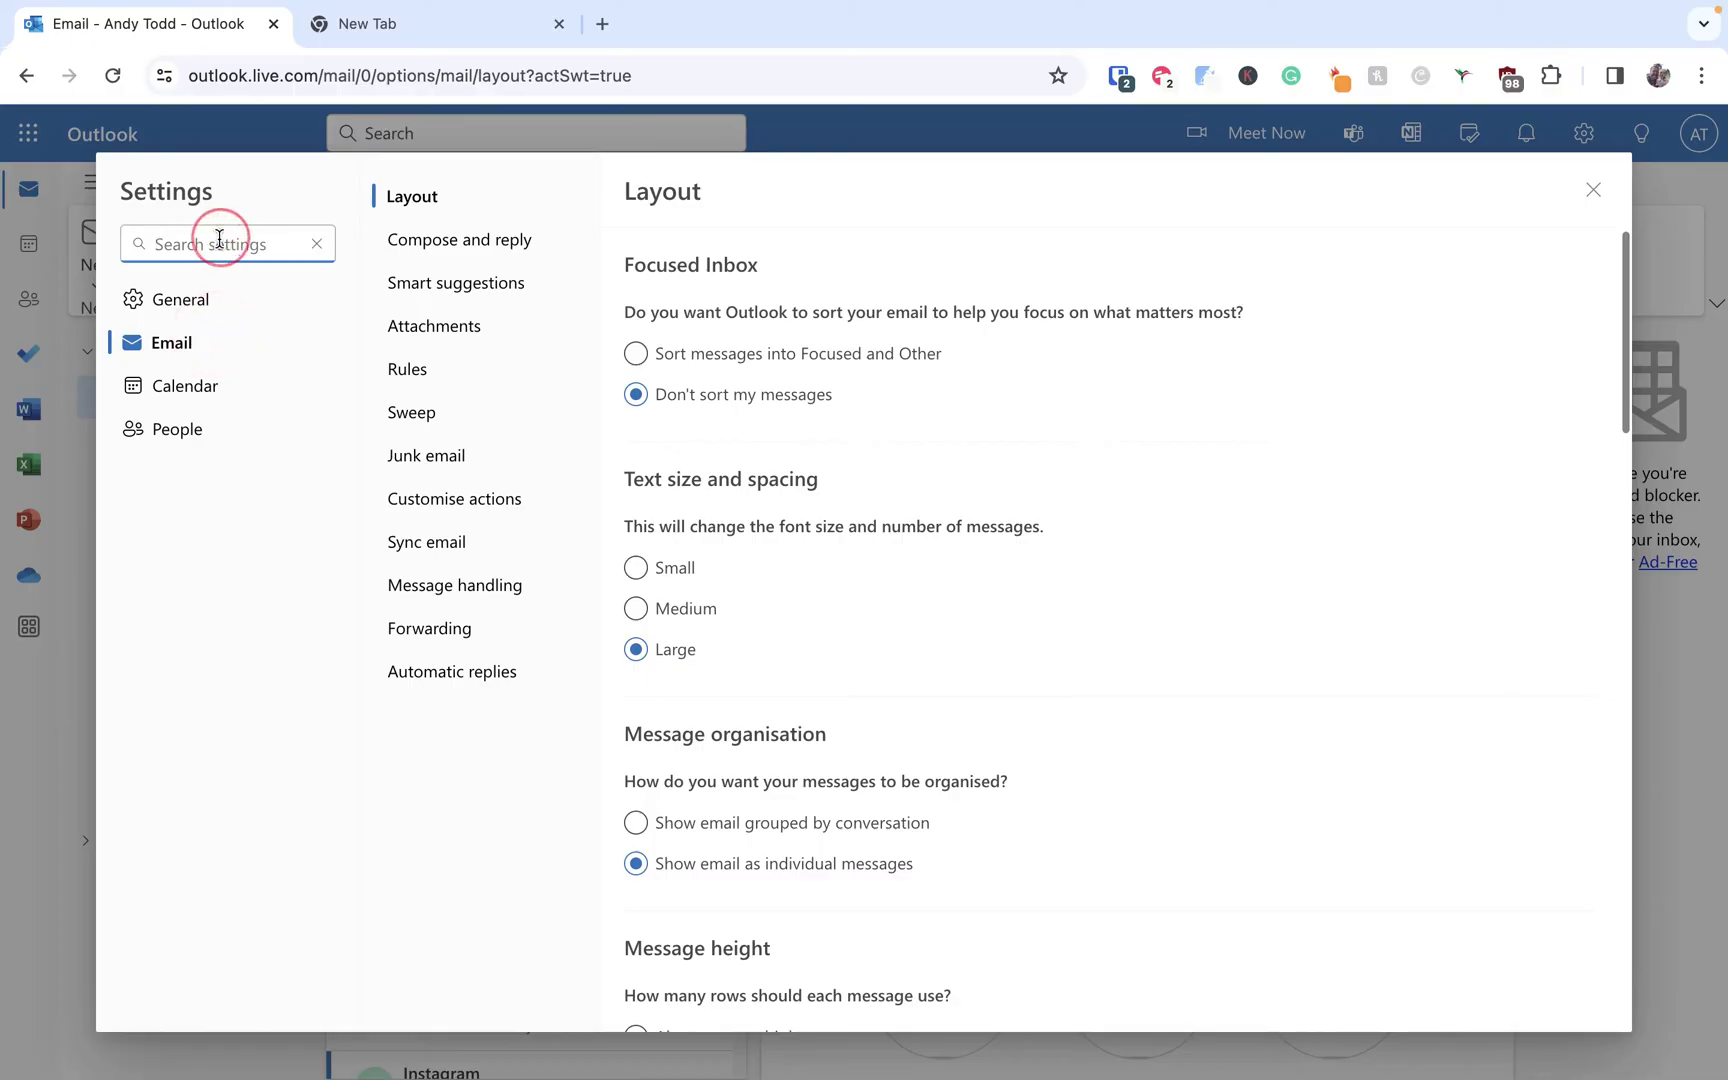
text(sign)
click(316, 264)
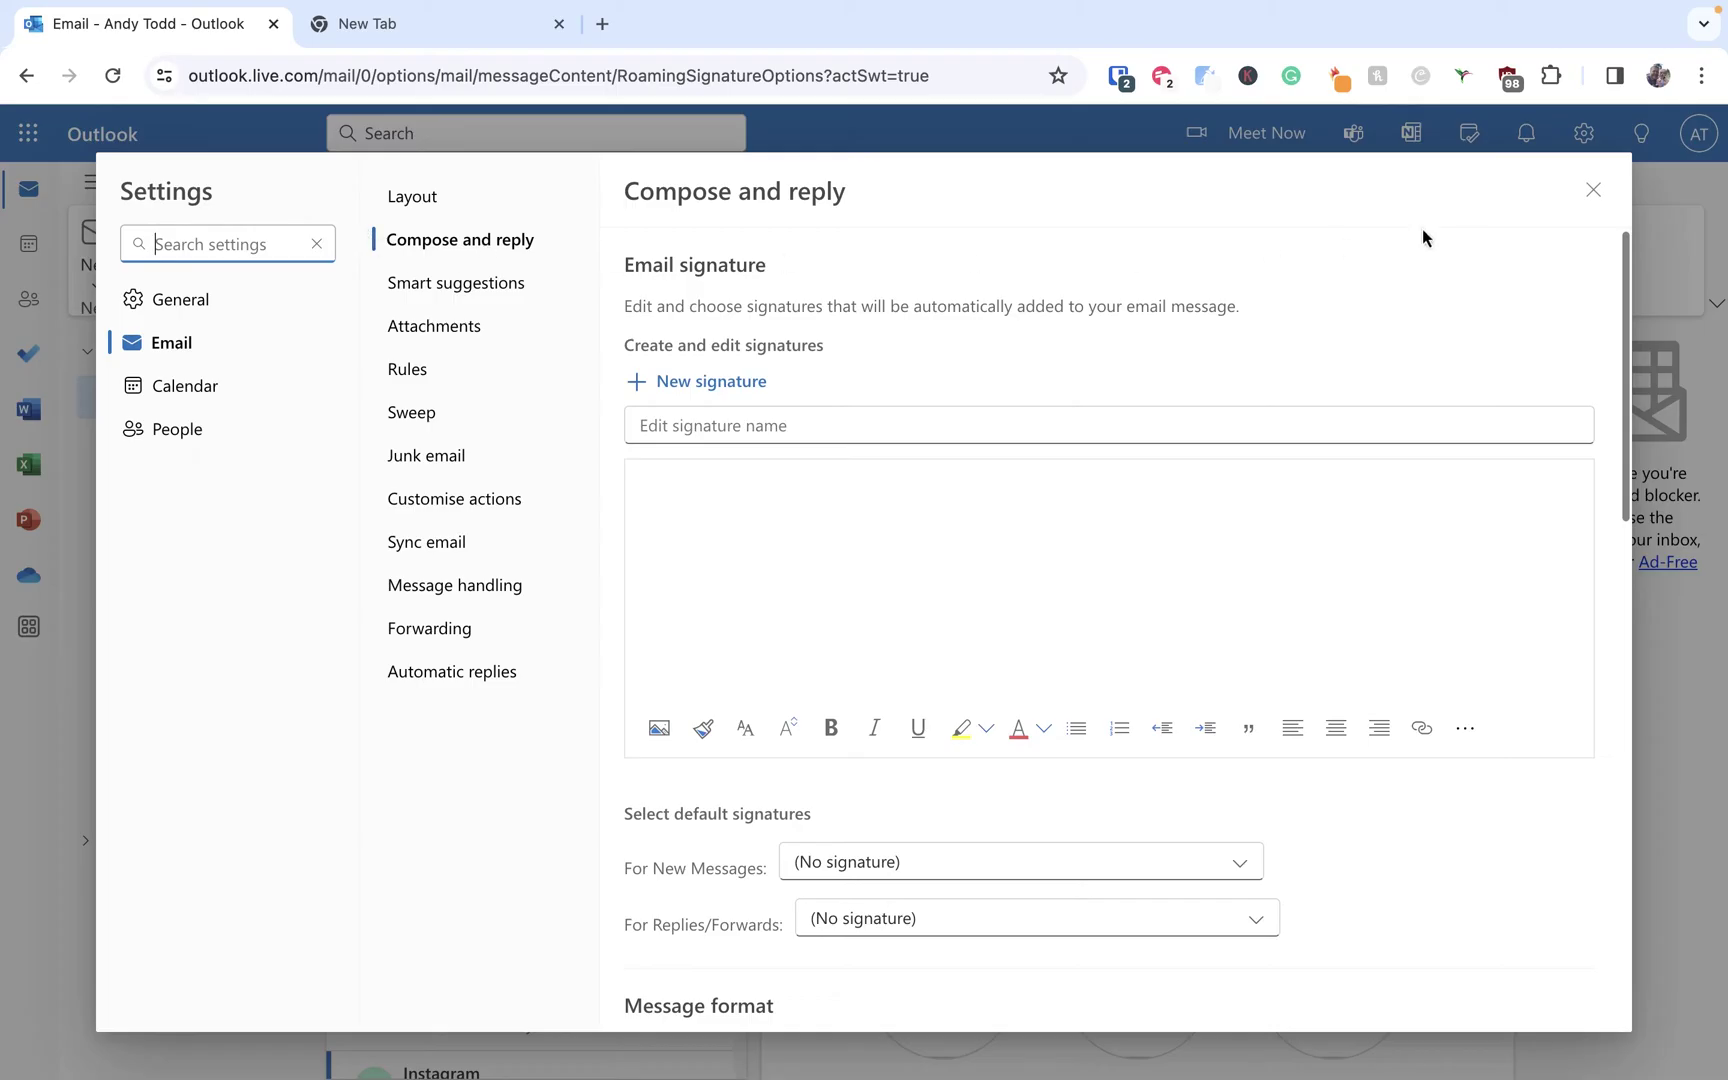
Start a new message and reach the signature settings from its Signature menu
click(1593, 195)
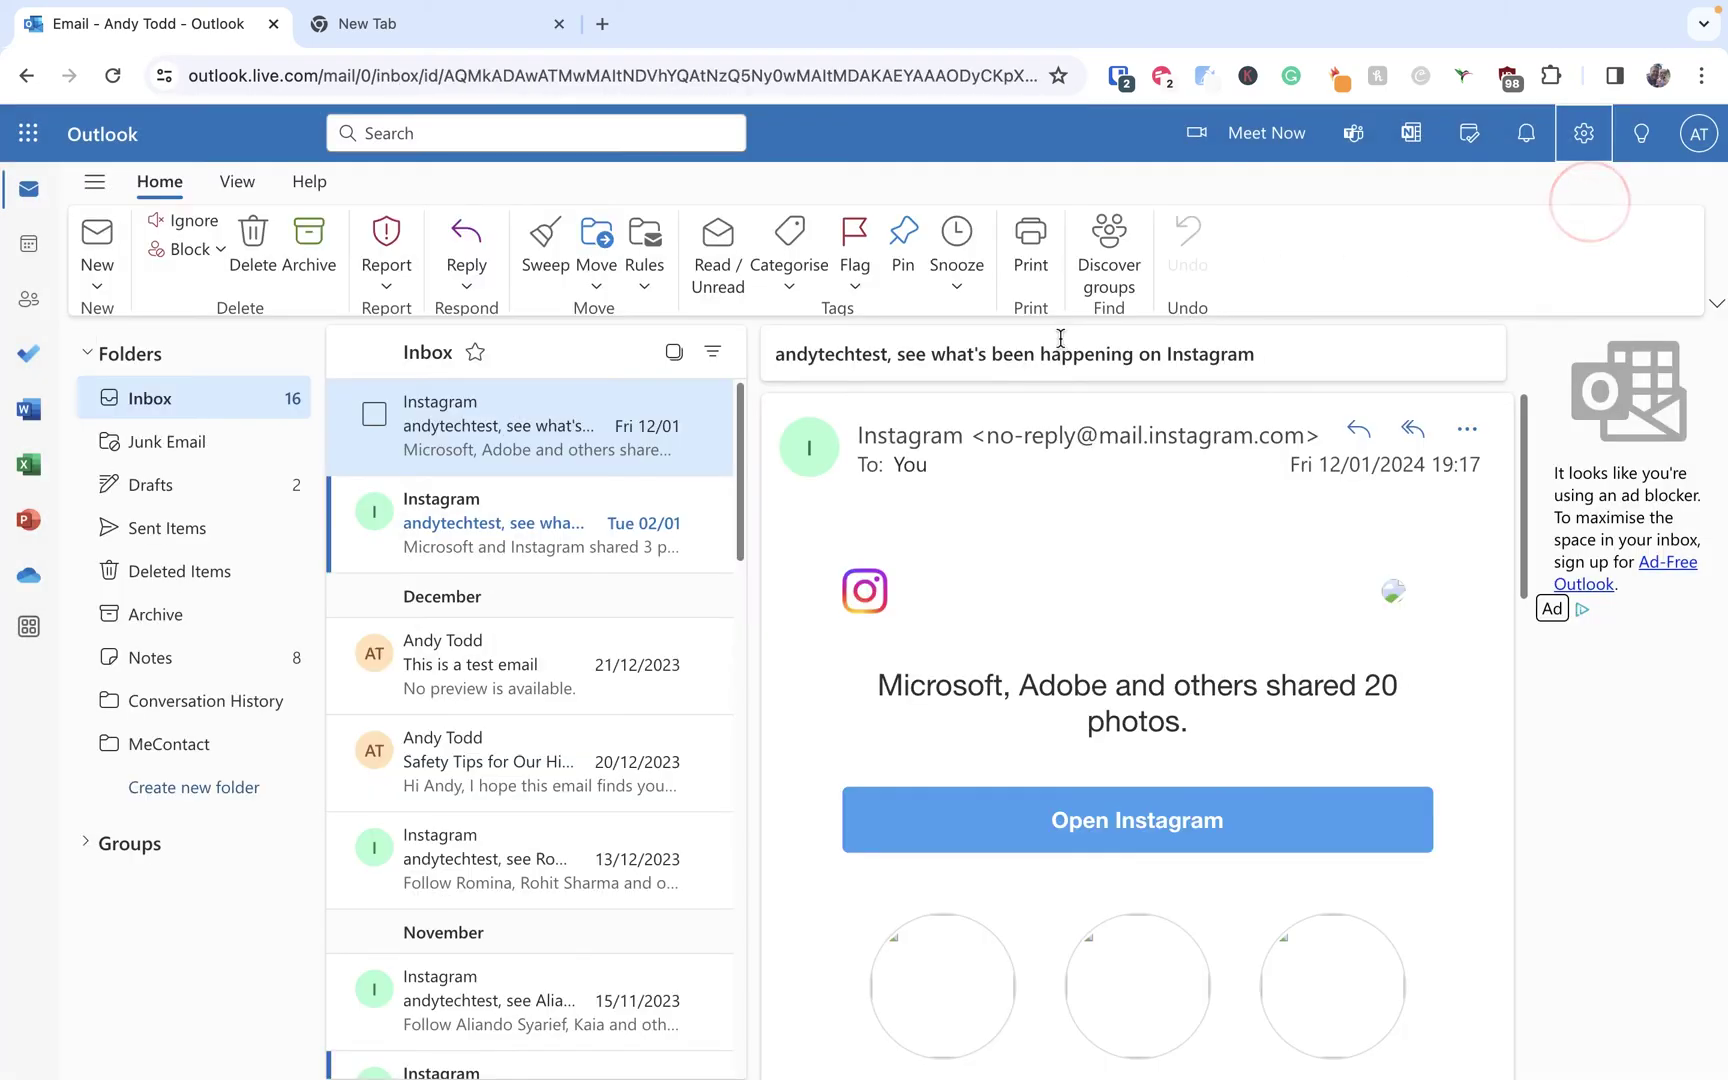
click(96, 235)
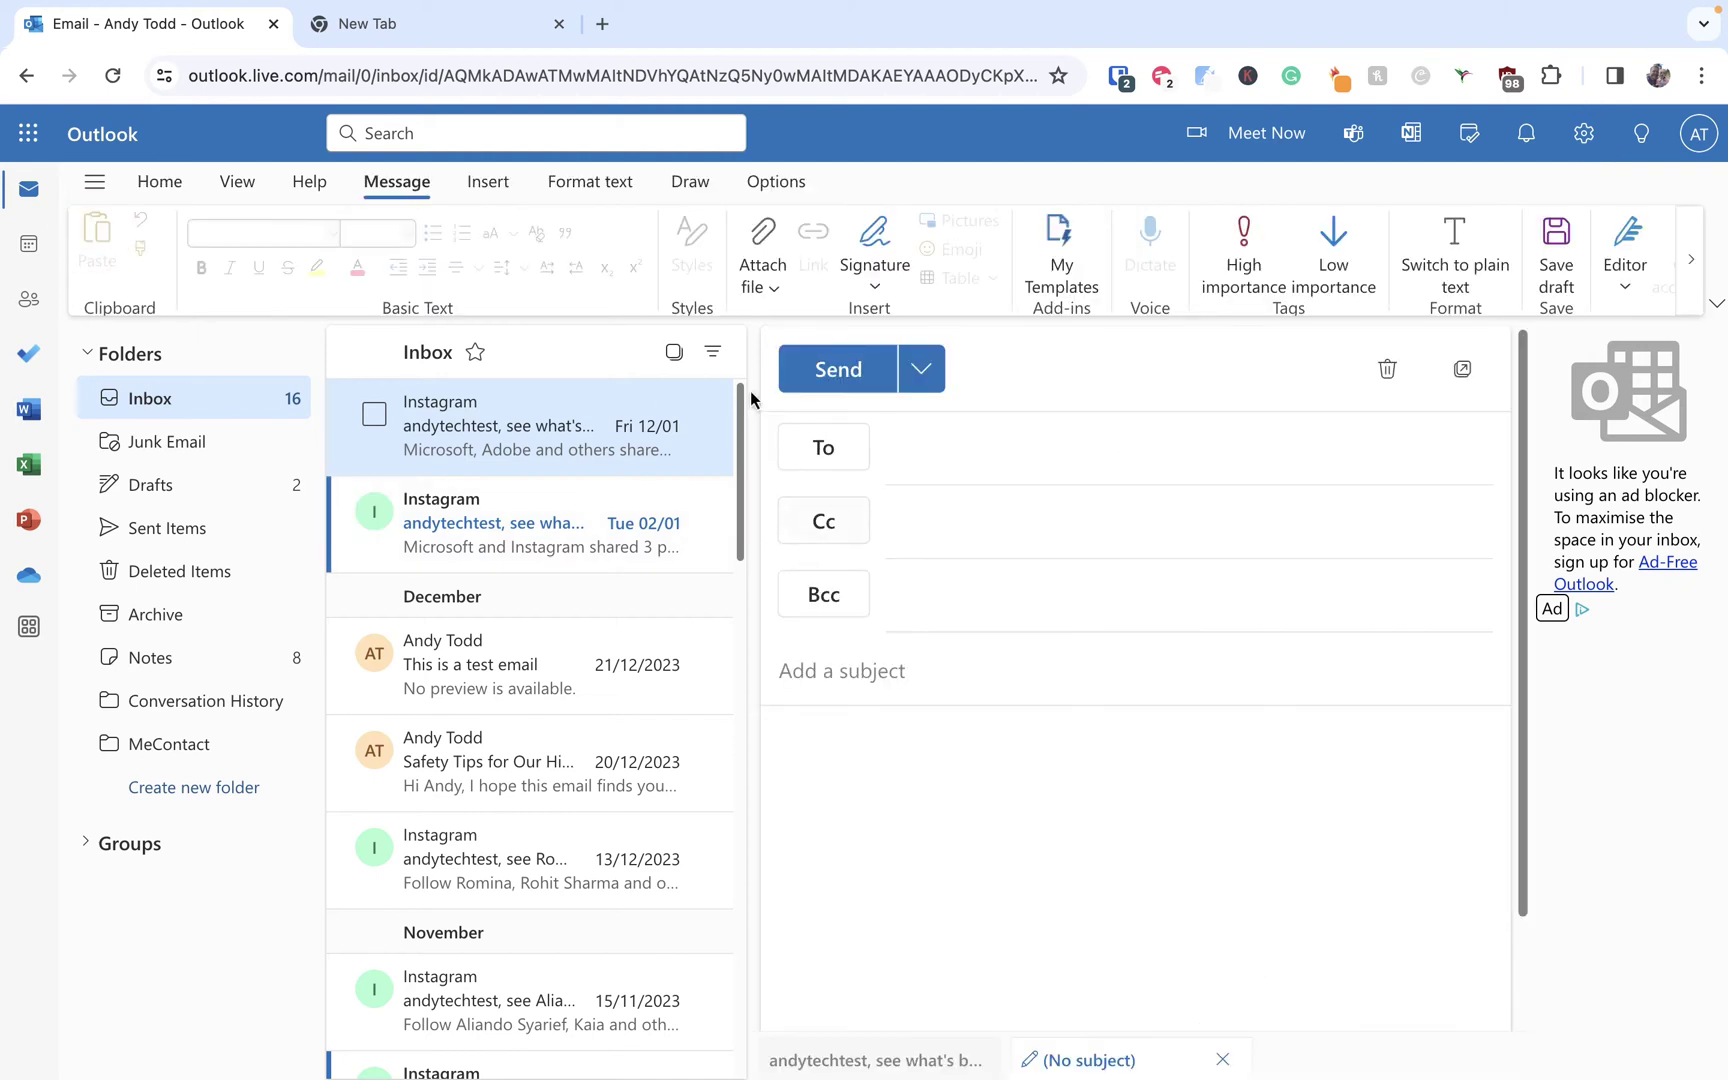
click(874, 268)
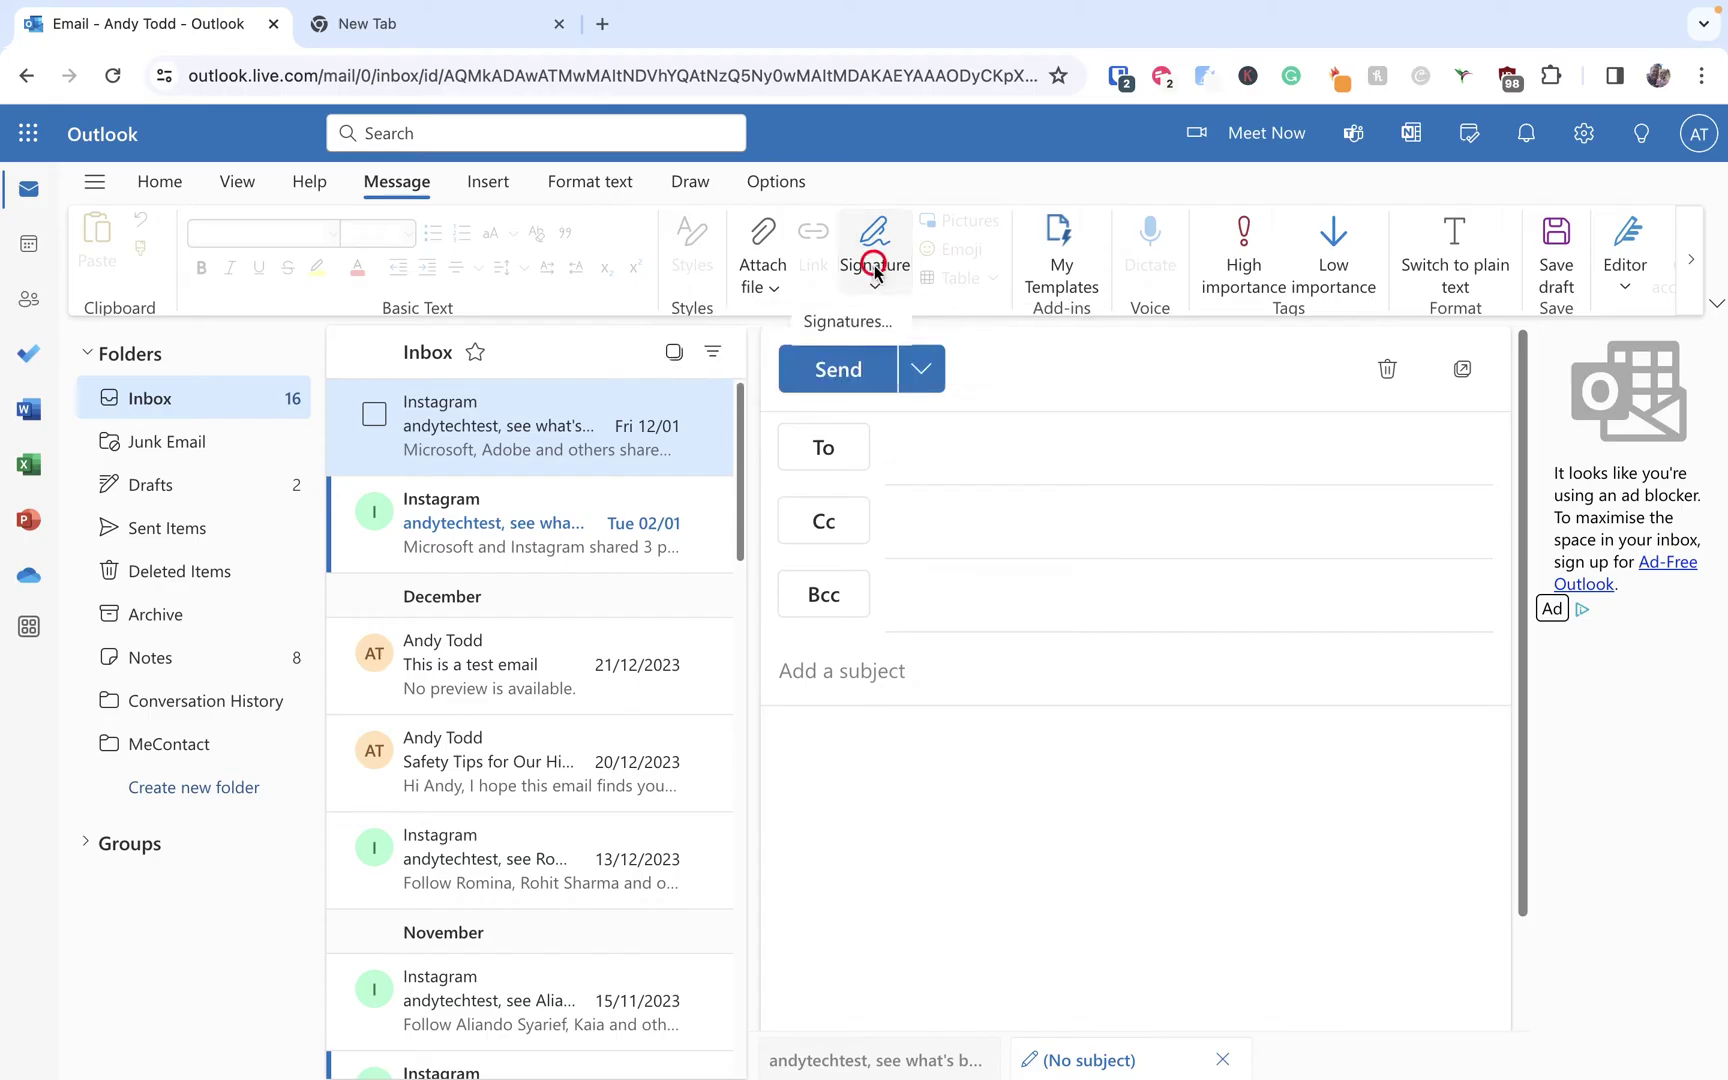
click(852, 323)
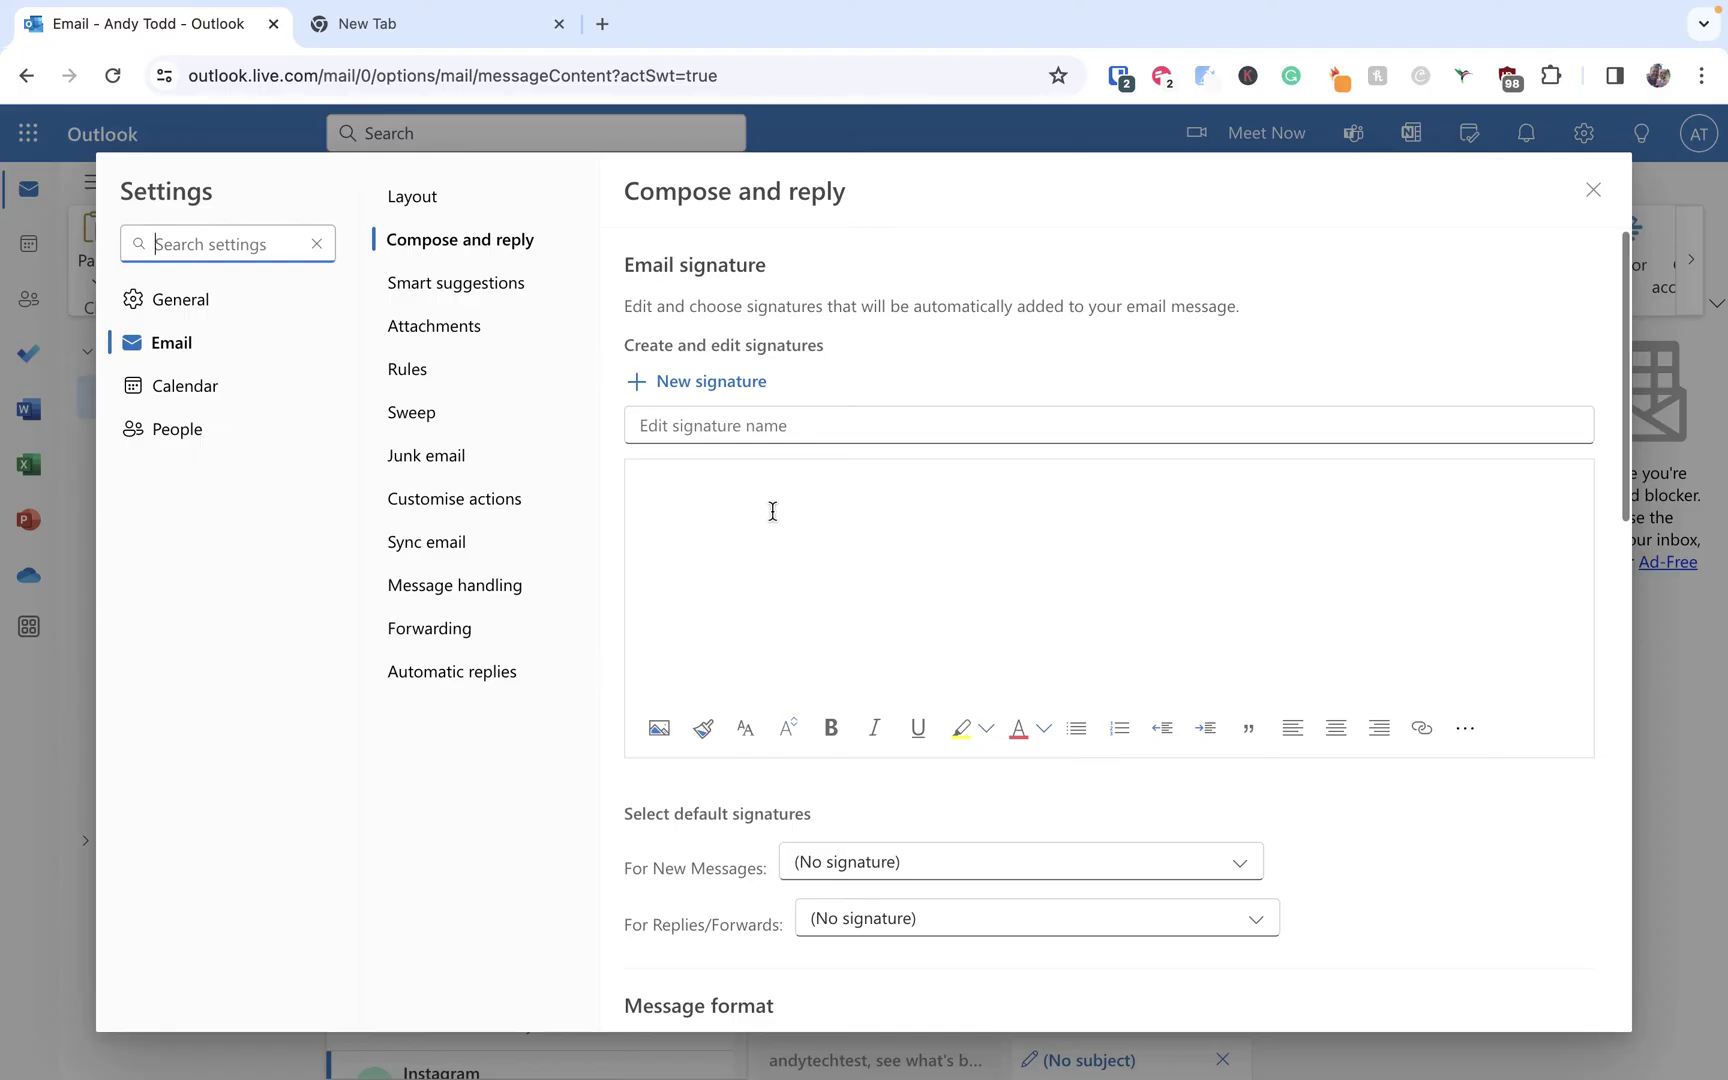
Name the signature with the owner's name and paste the name, tagline and social-links block
click(712, 427)
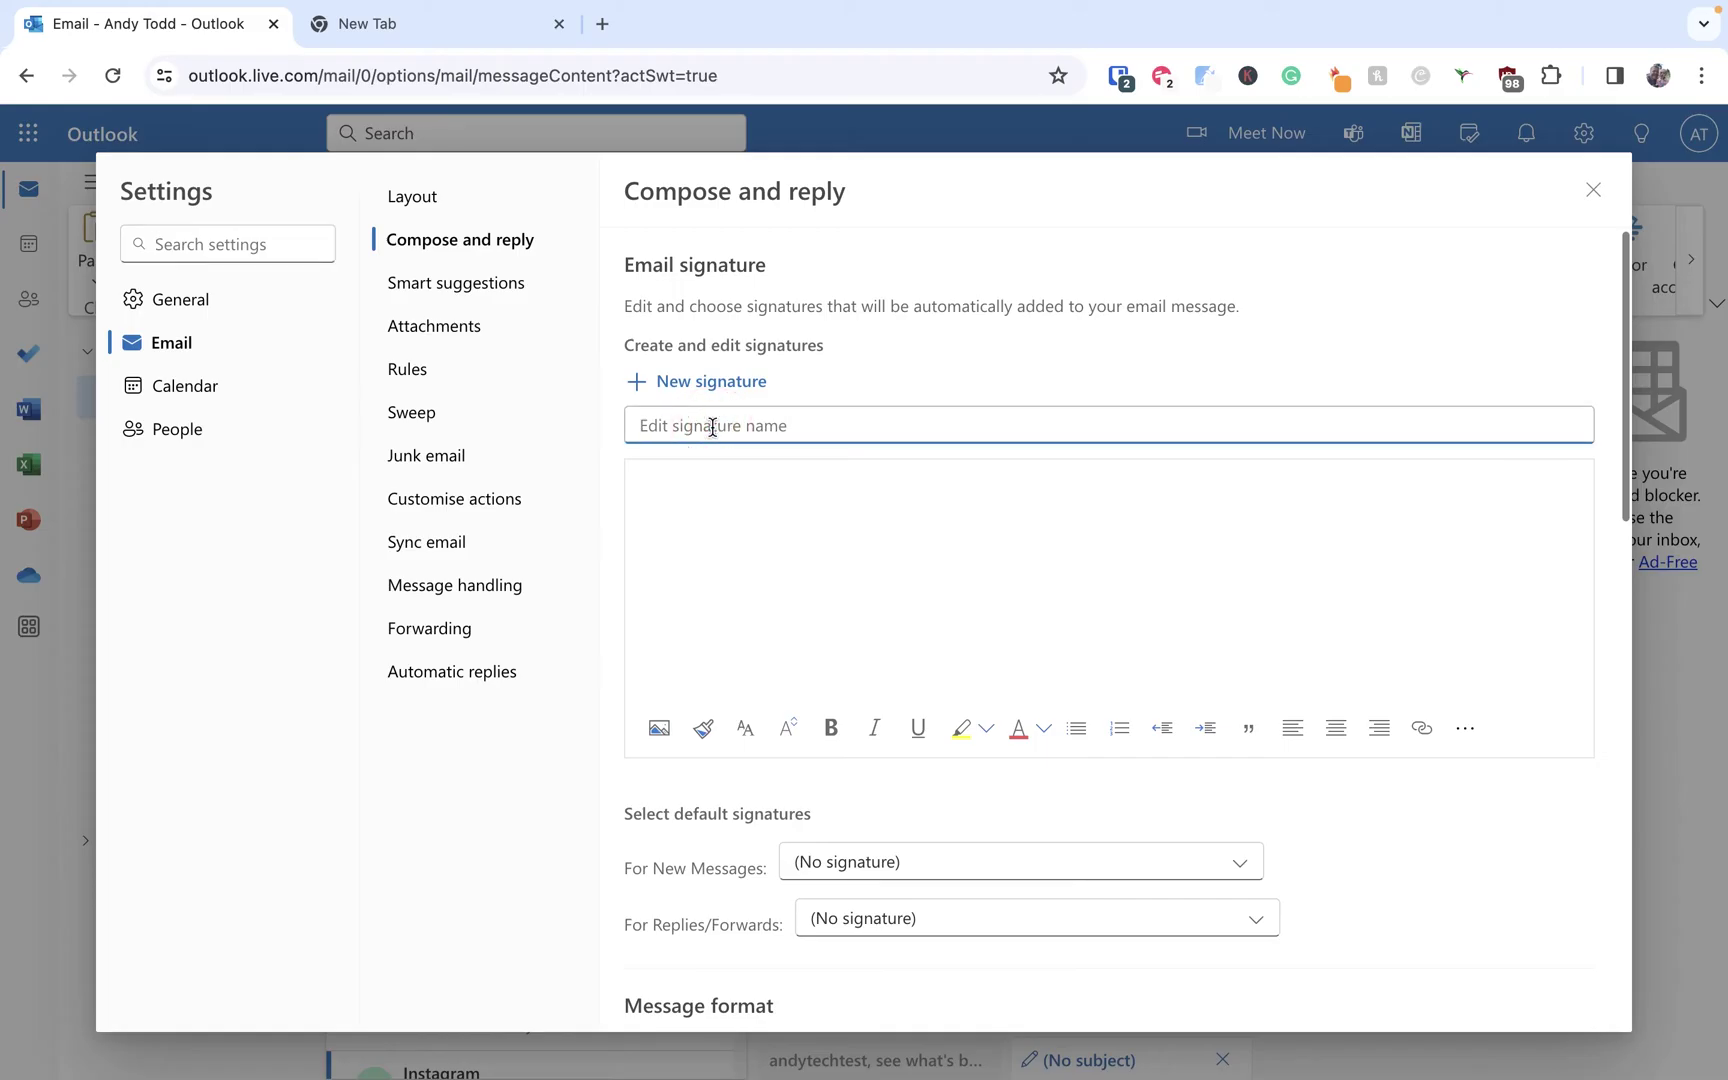
text(Andy Tod)
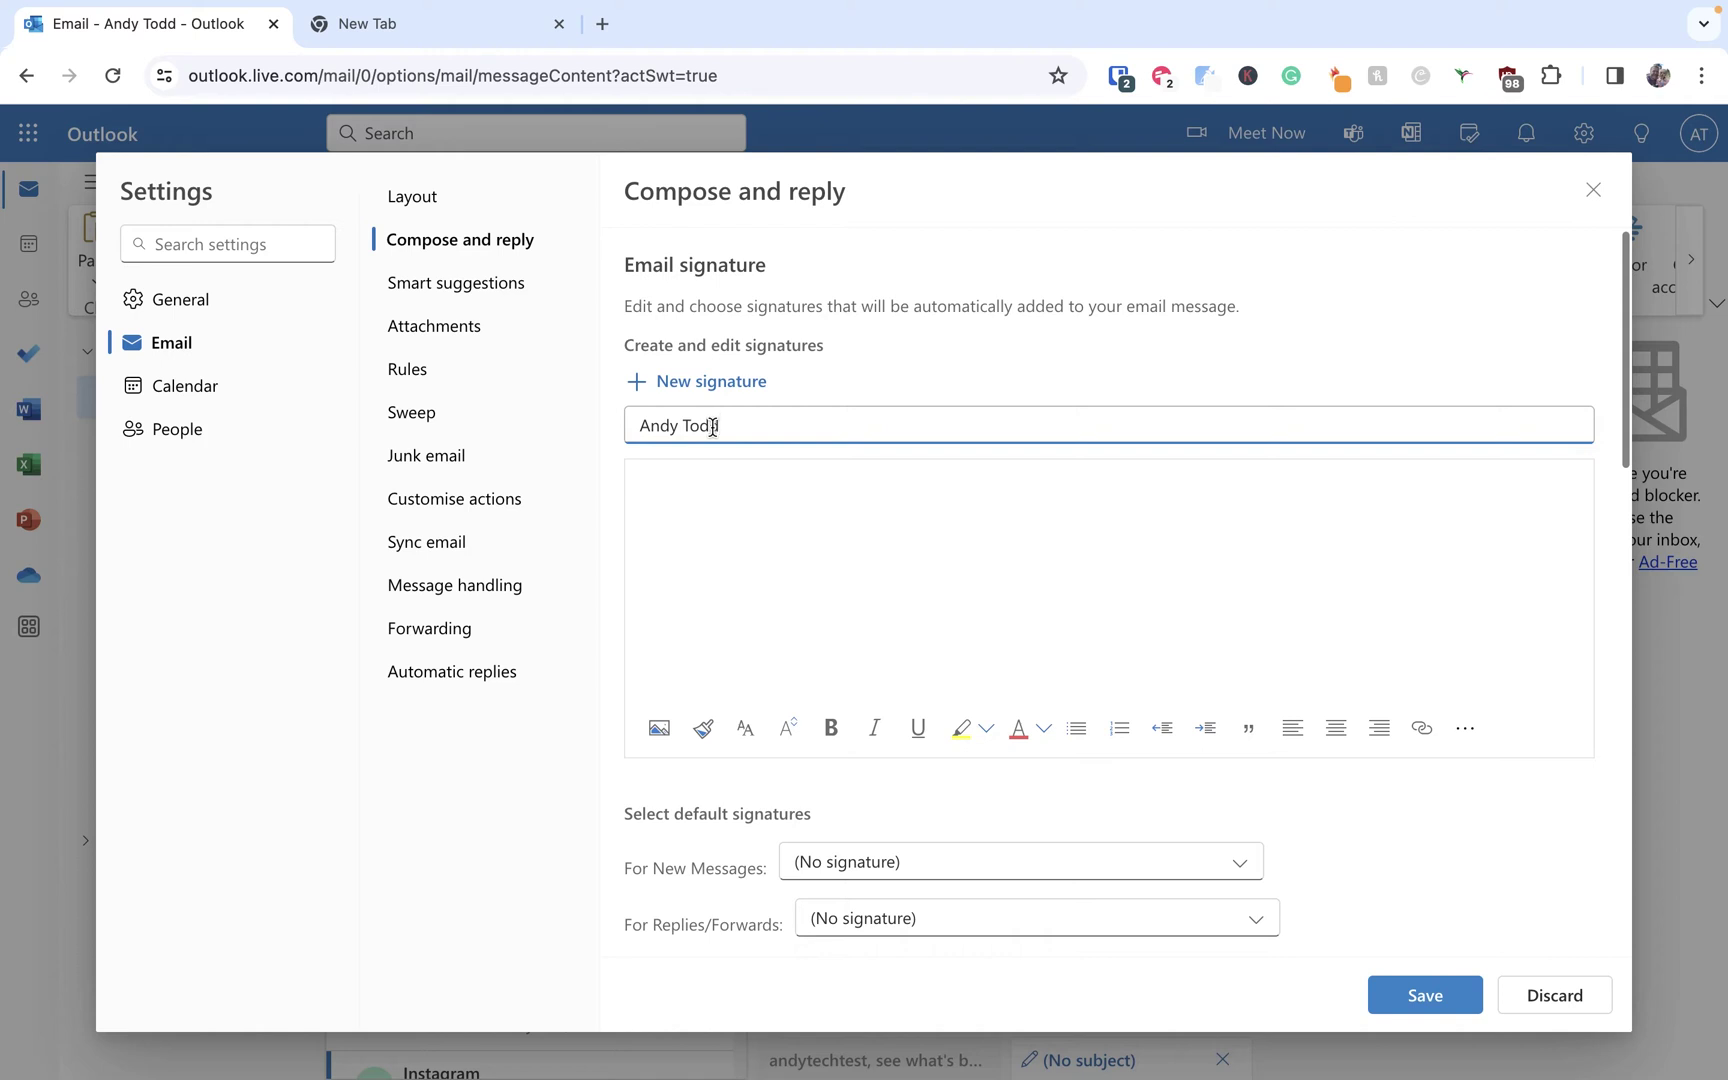
text(d)
click(715, 487)
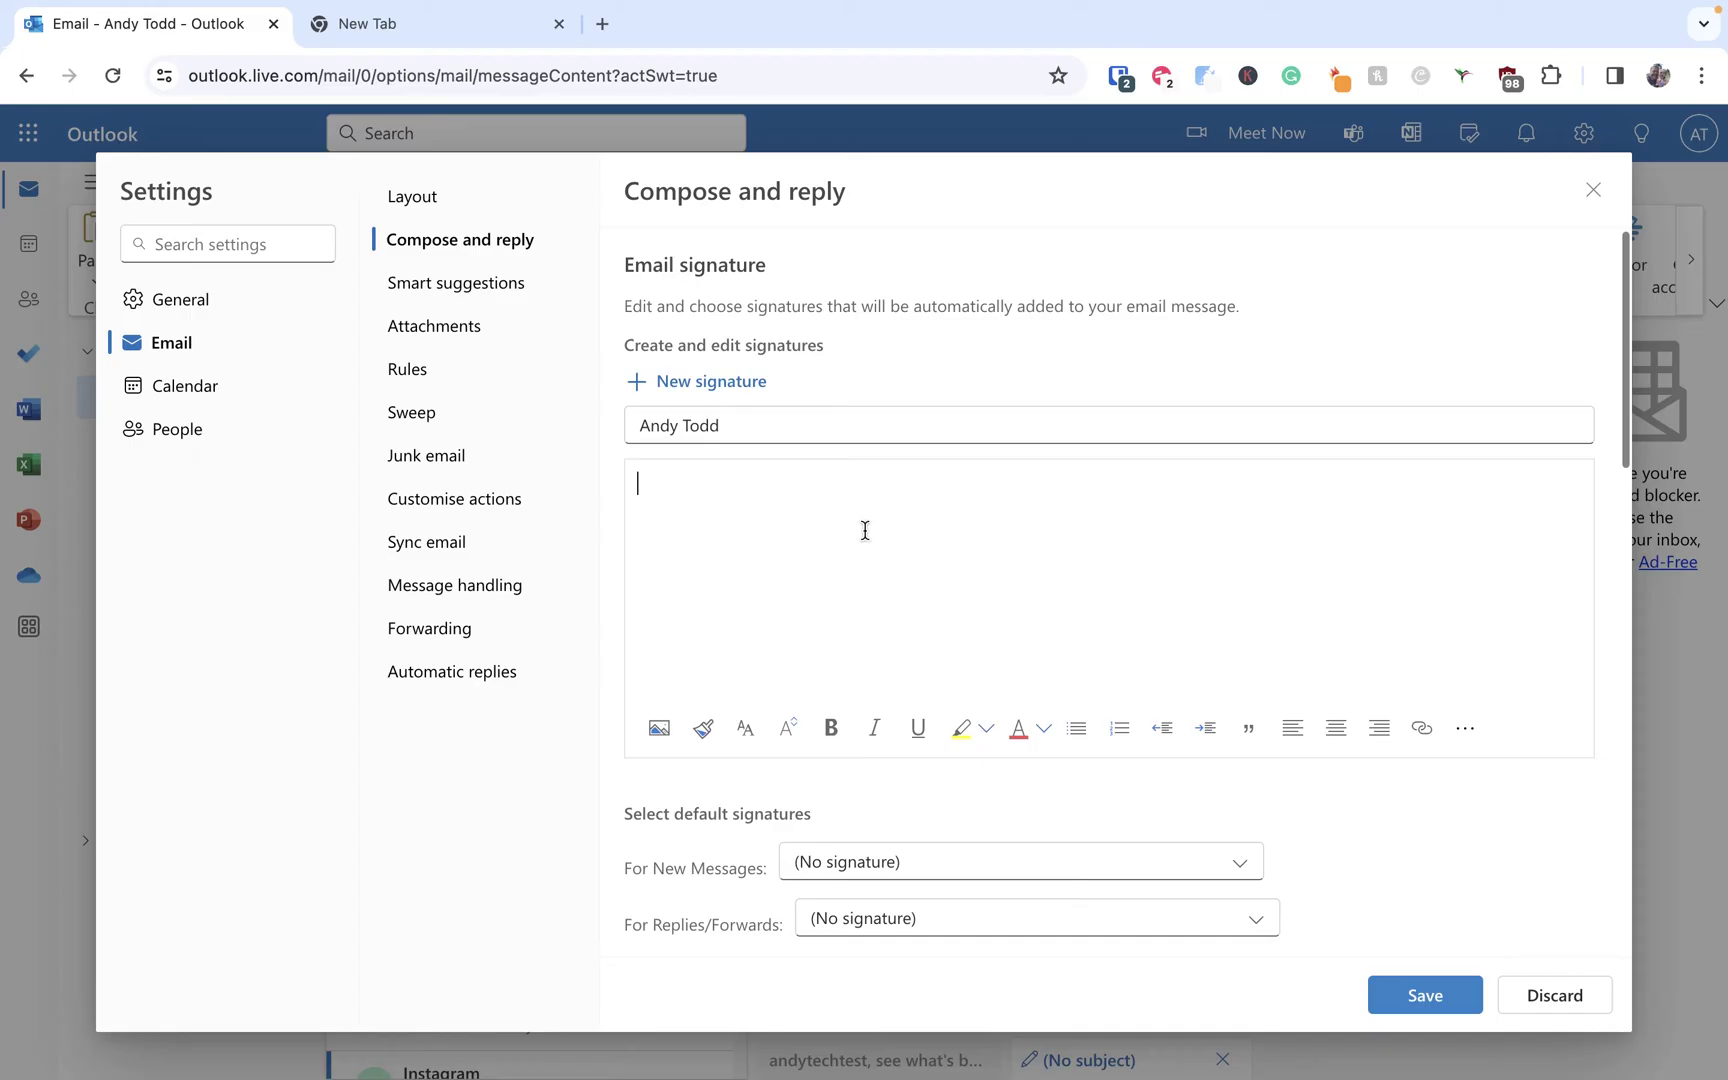
text(Andy Todd  Free online software tutorials YouTube | Instagram | TikTok)
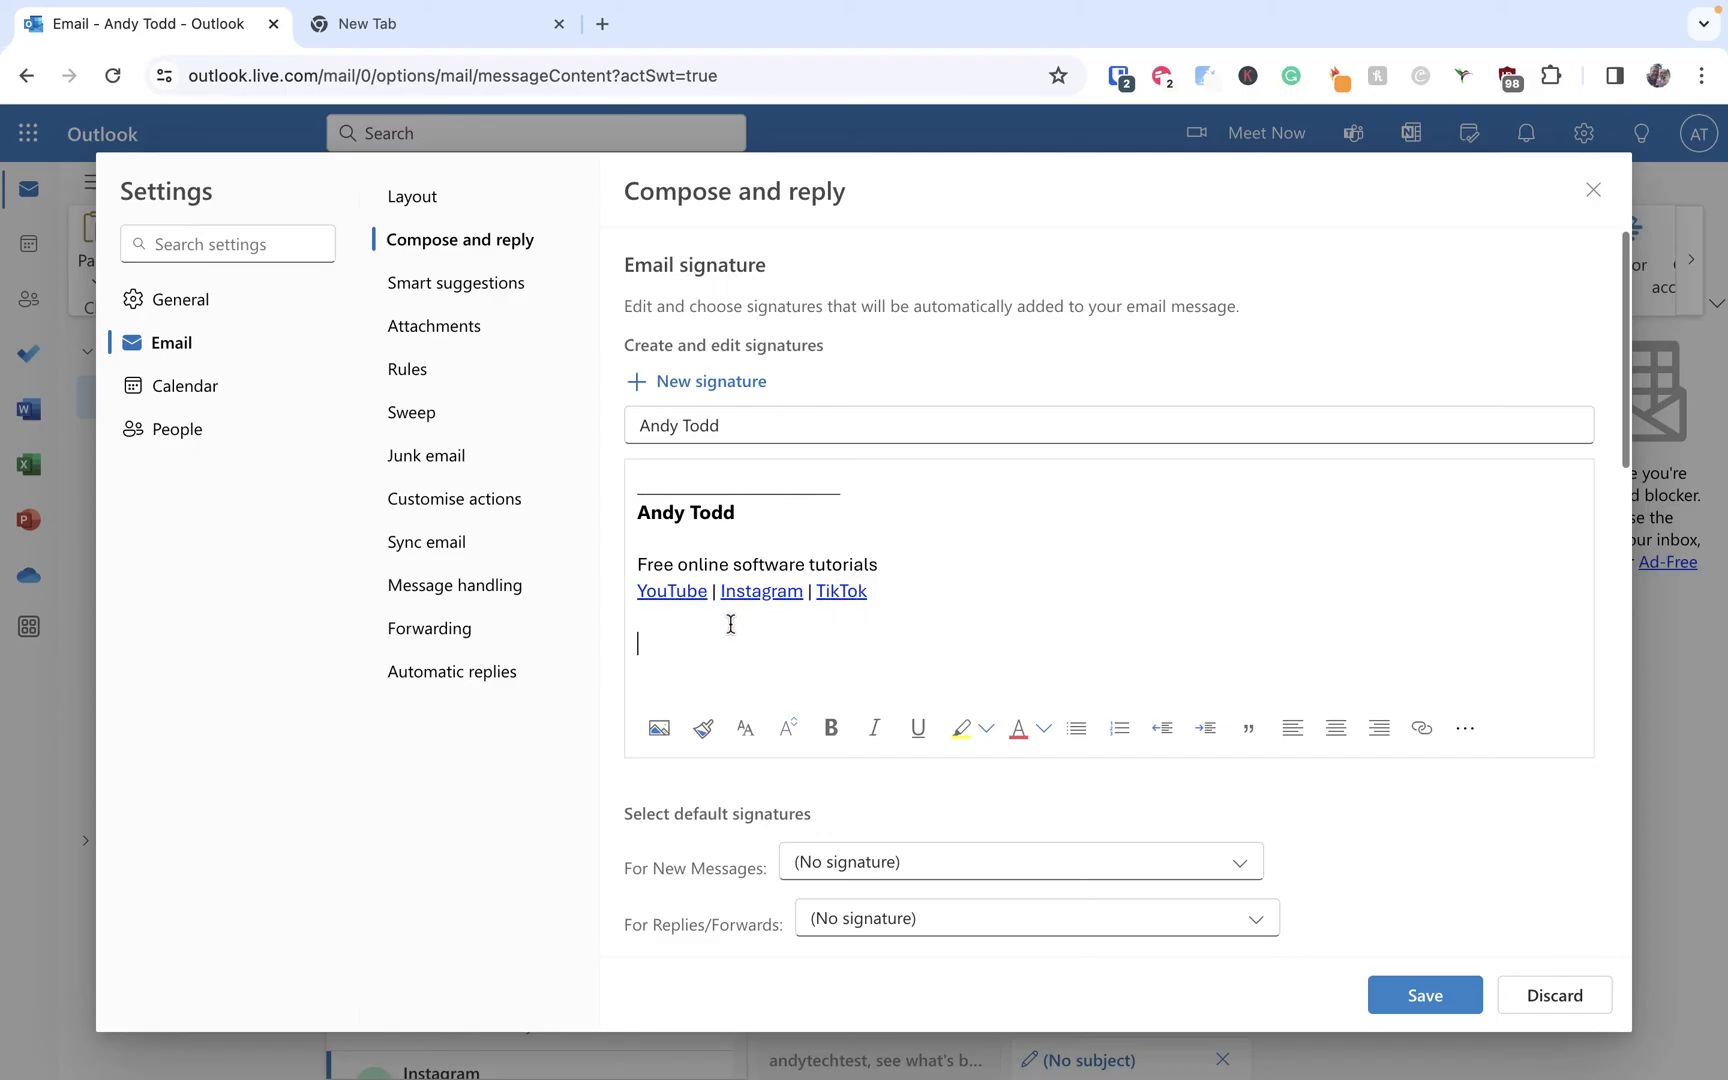
key(BackSpace)
key(BackSpace)
Save the new signature, then rename it with a '(YouTube)' suffix and save again
click(1425, 996)
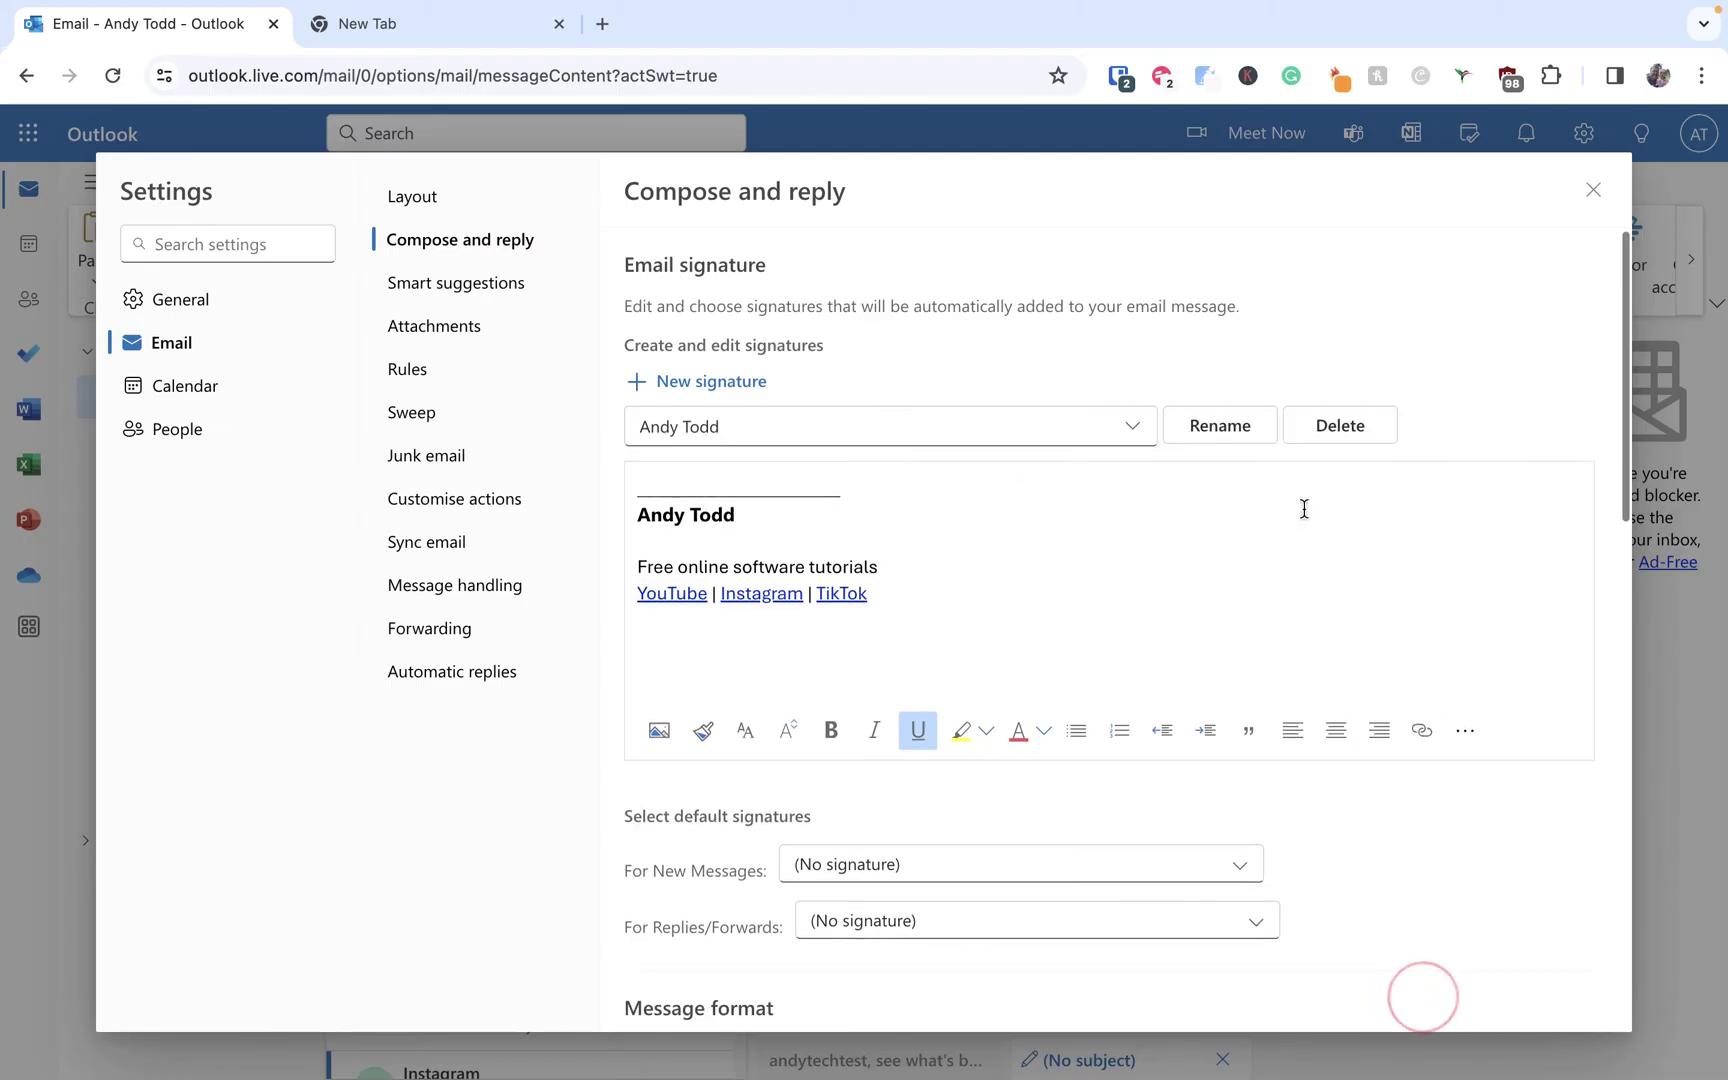
click(1142, 427)
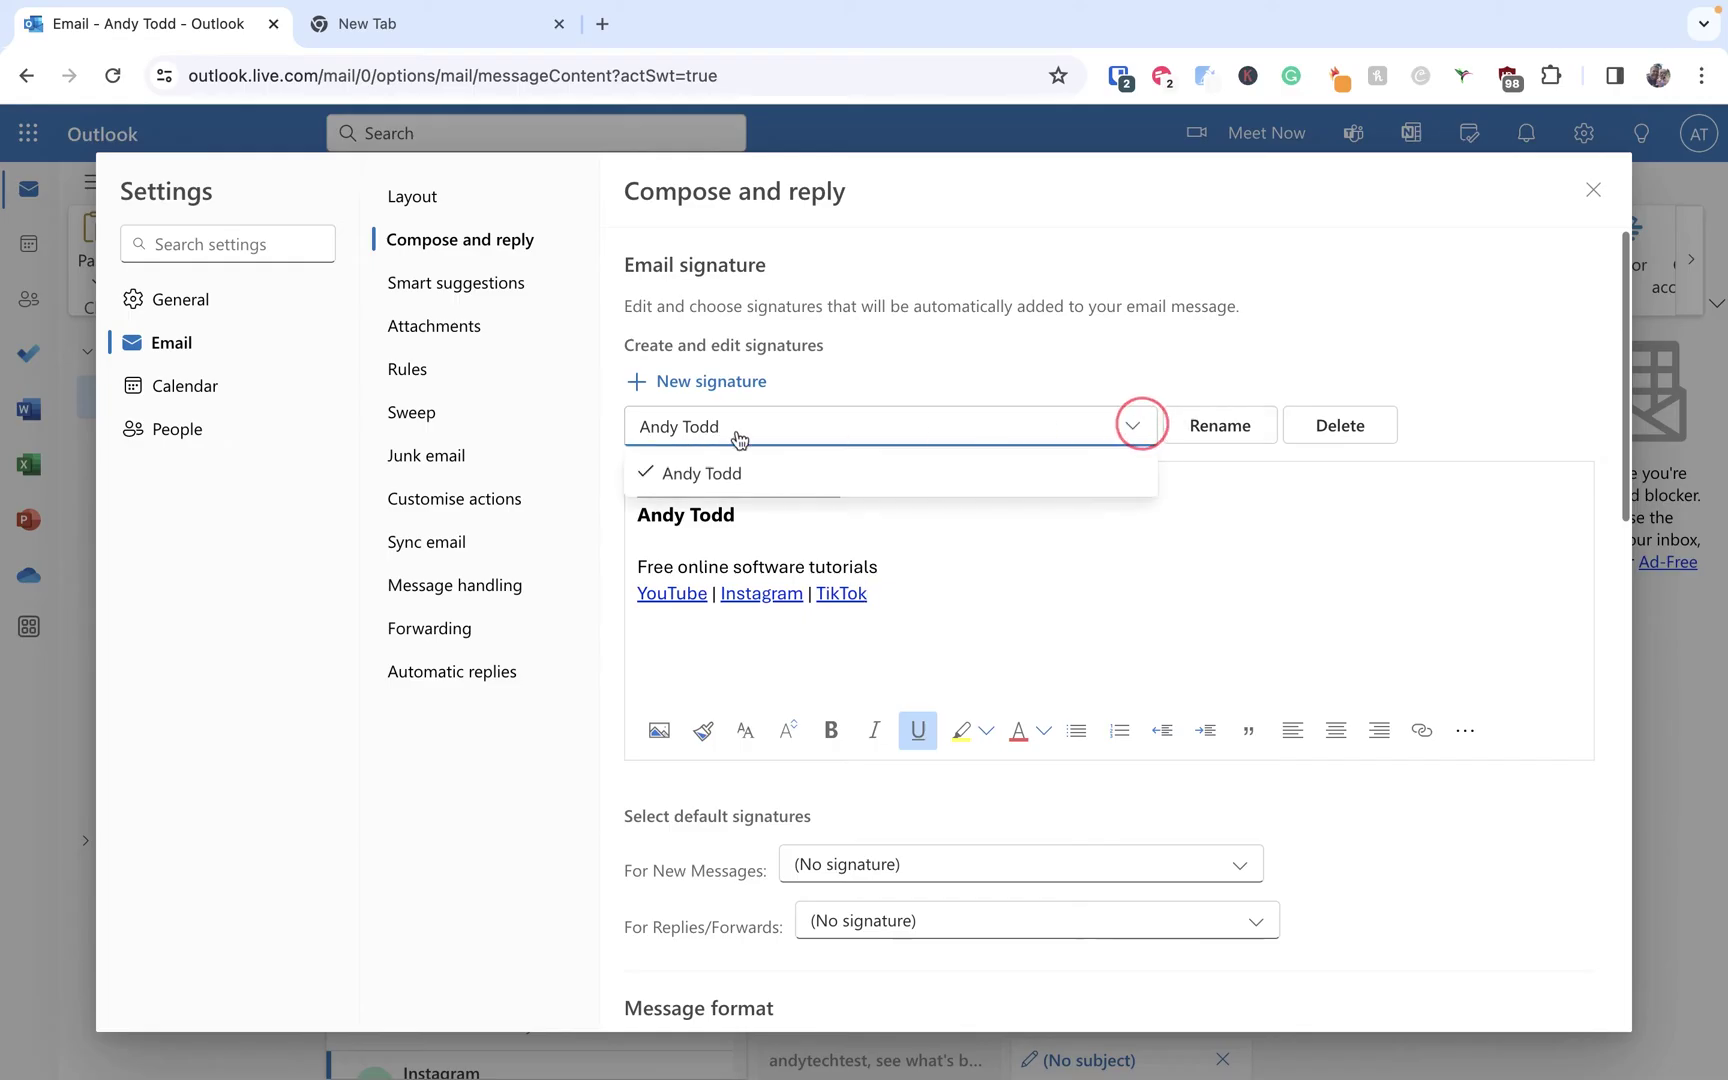
click(1108, 430)
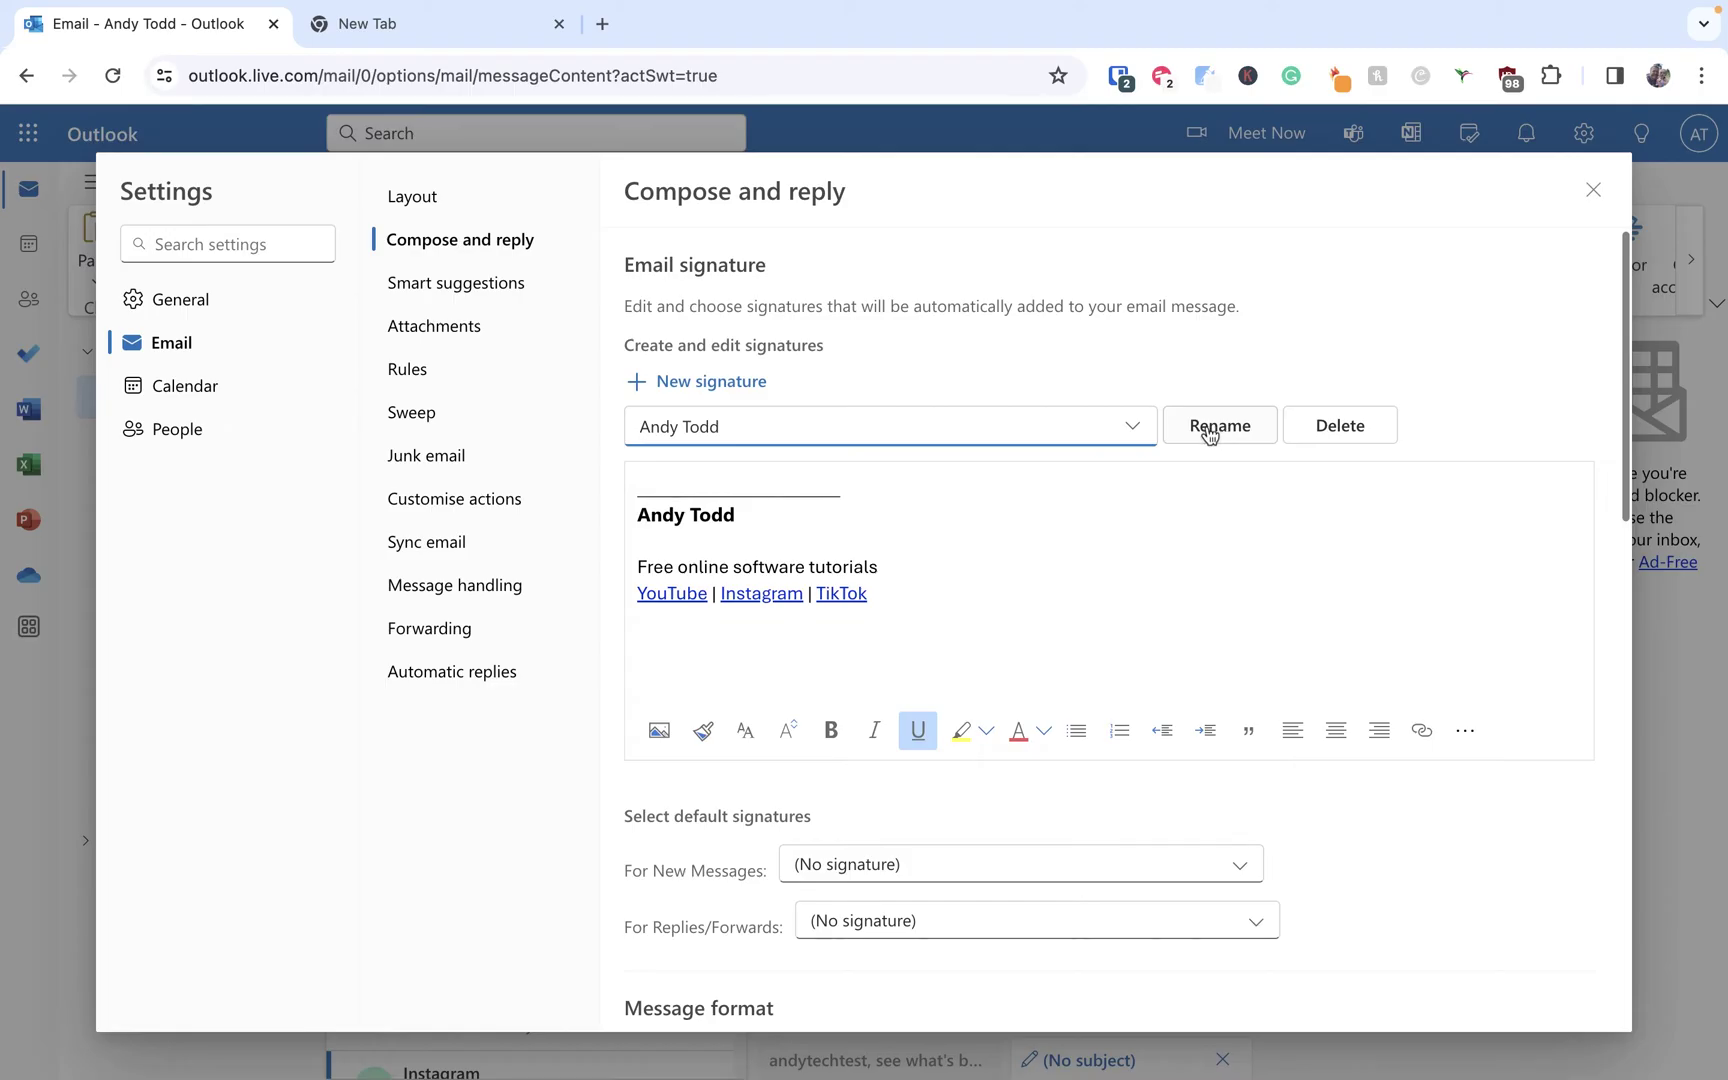
click(1205, 427)
click(950, 424)
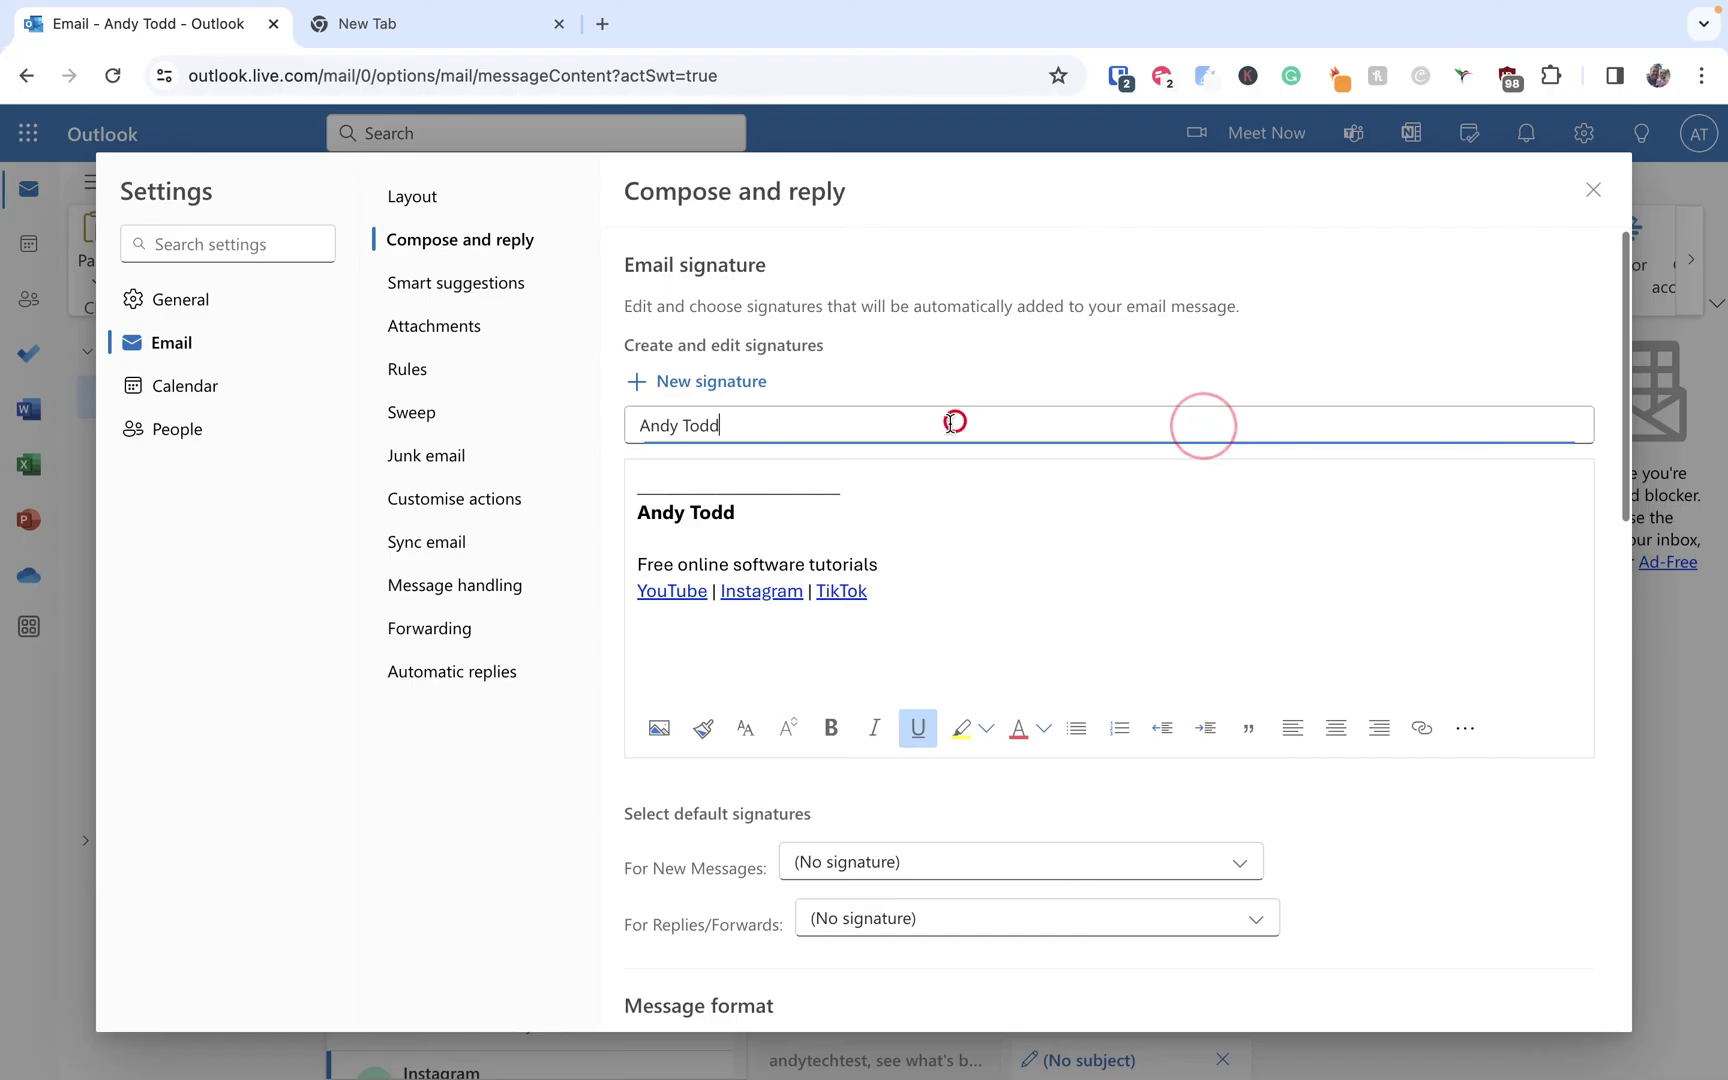
text((YouTube))
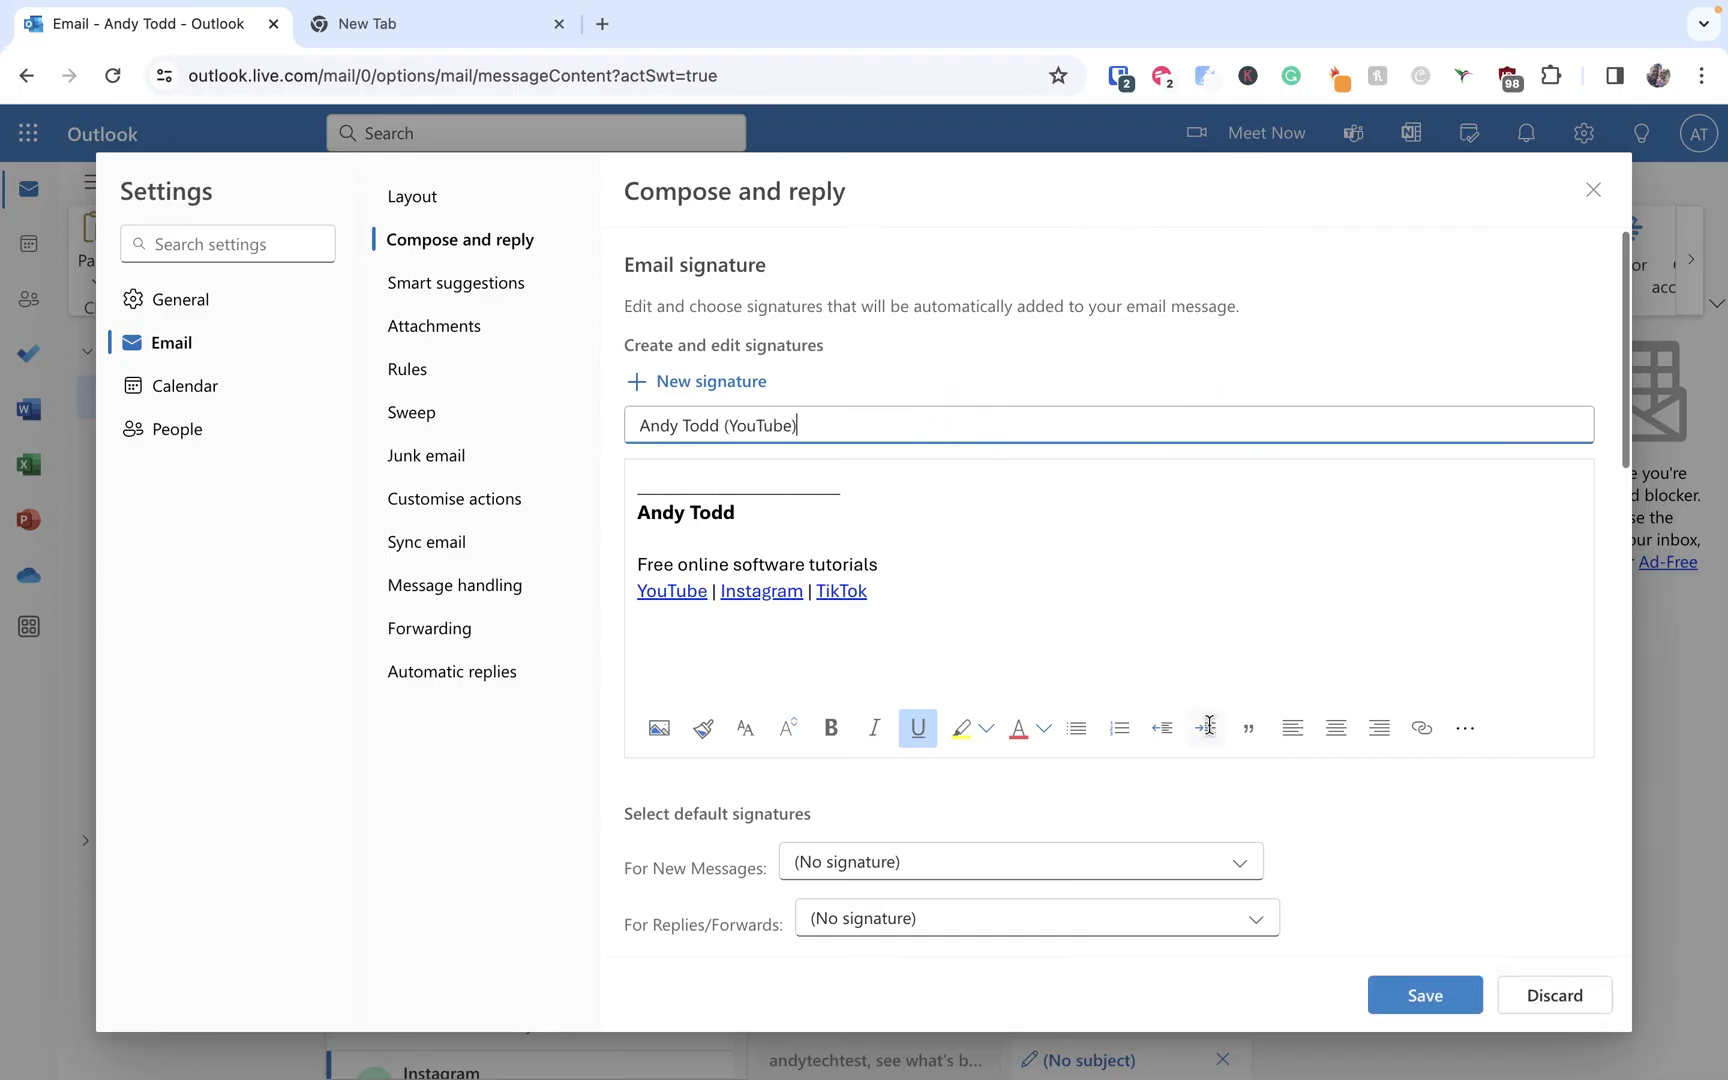
click(1396, 996)
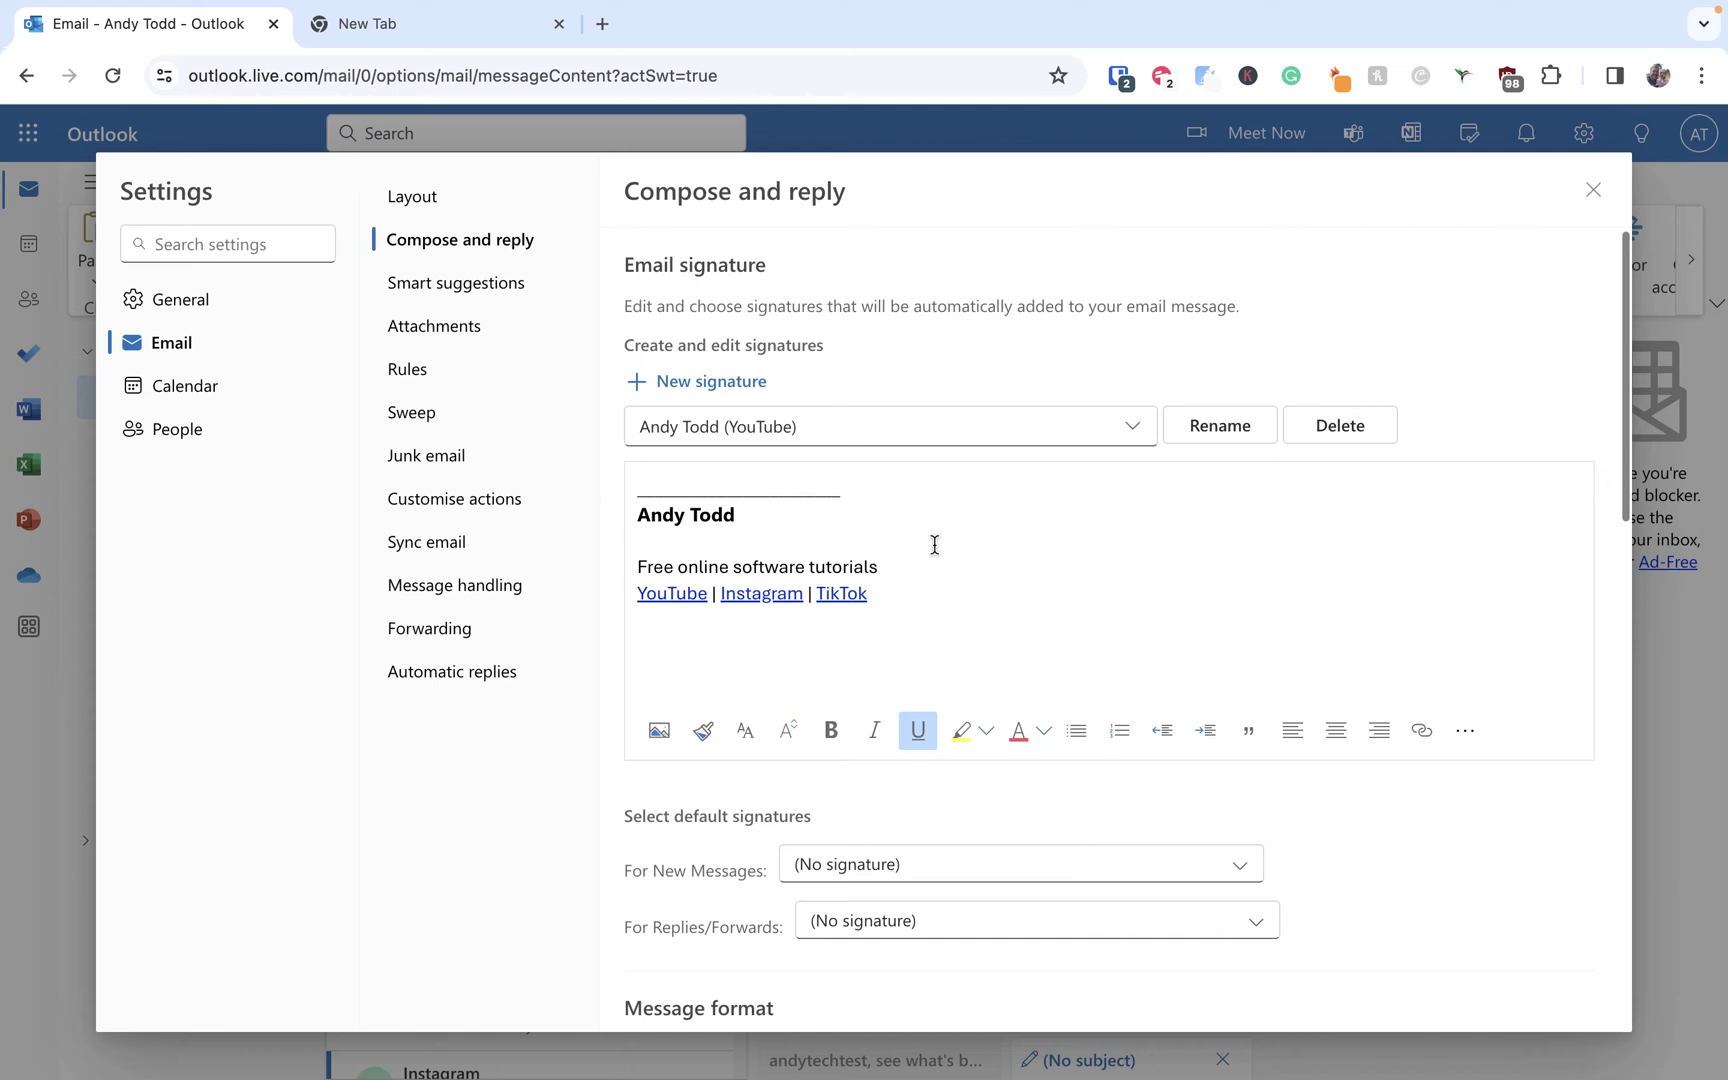
Create a second signature named with the owner's name plus '(Golf)'
click(685, 381)
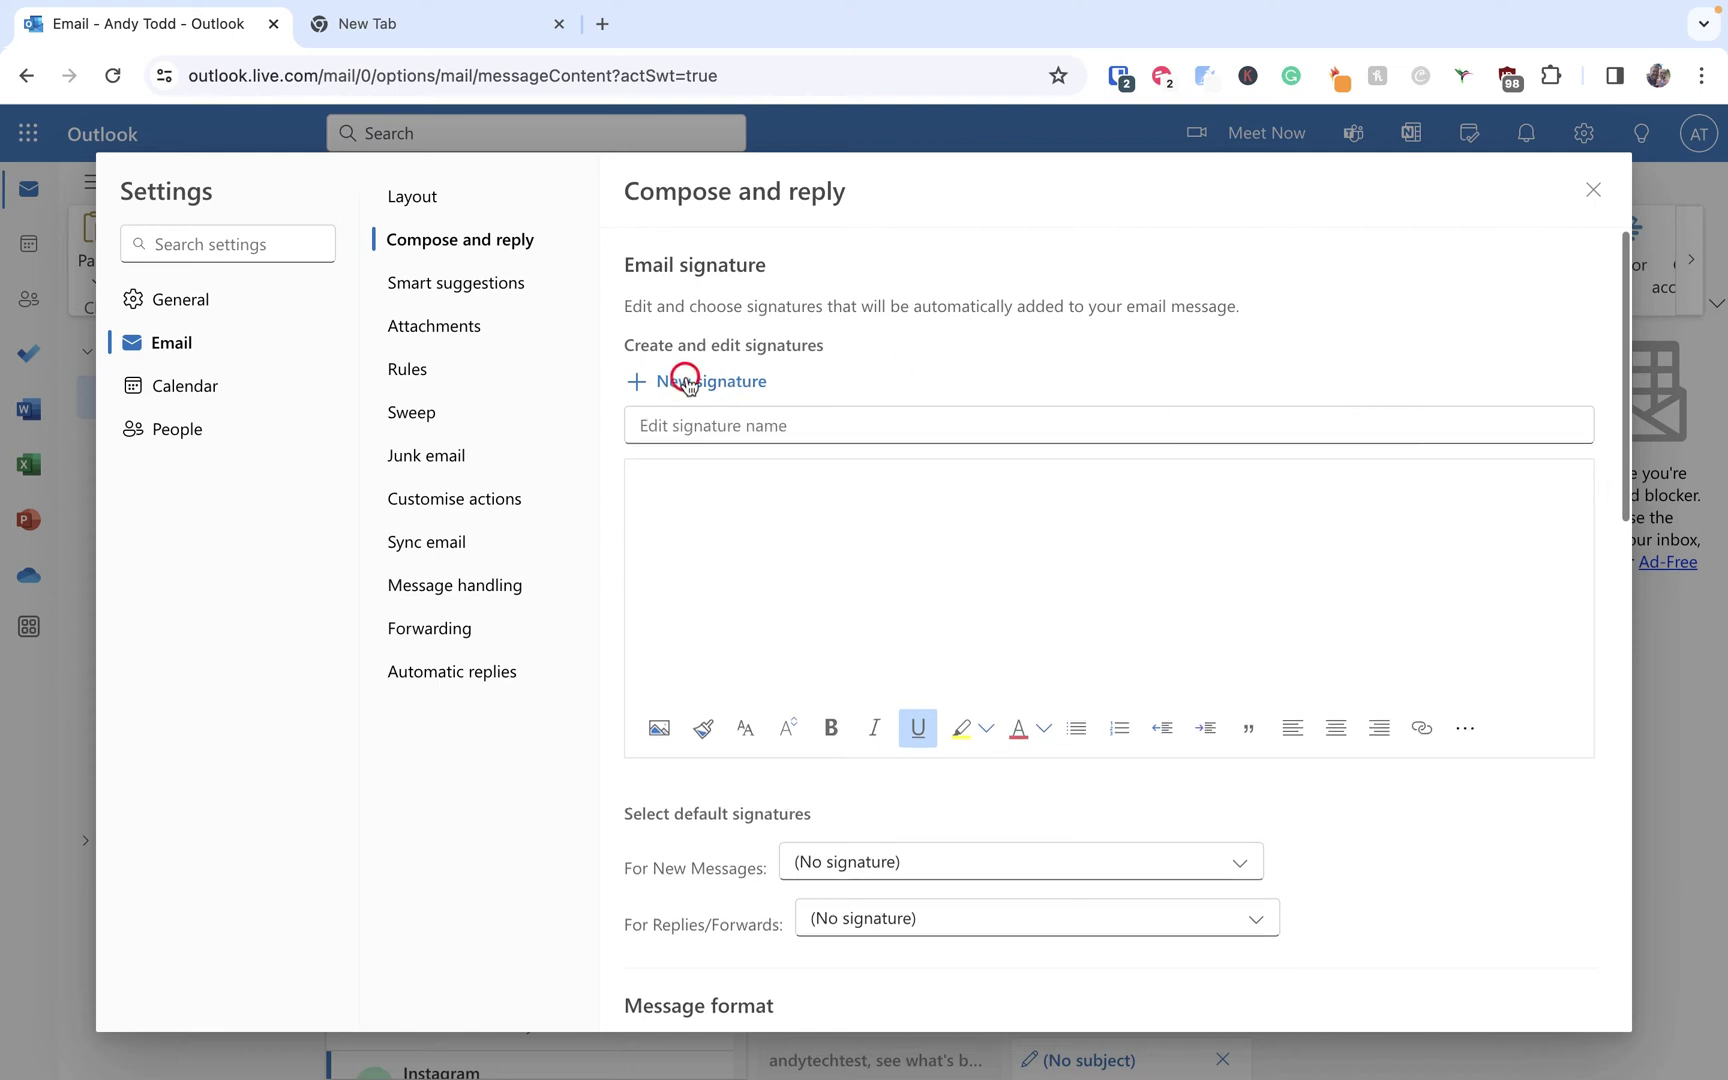
click(698, 424)
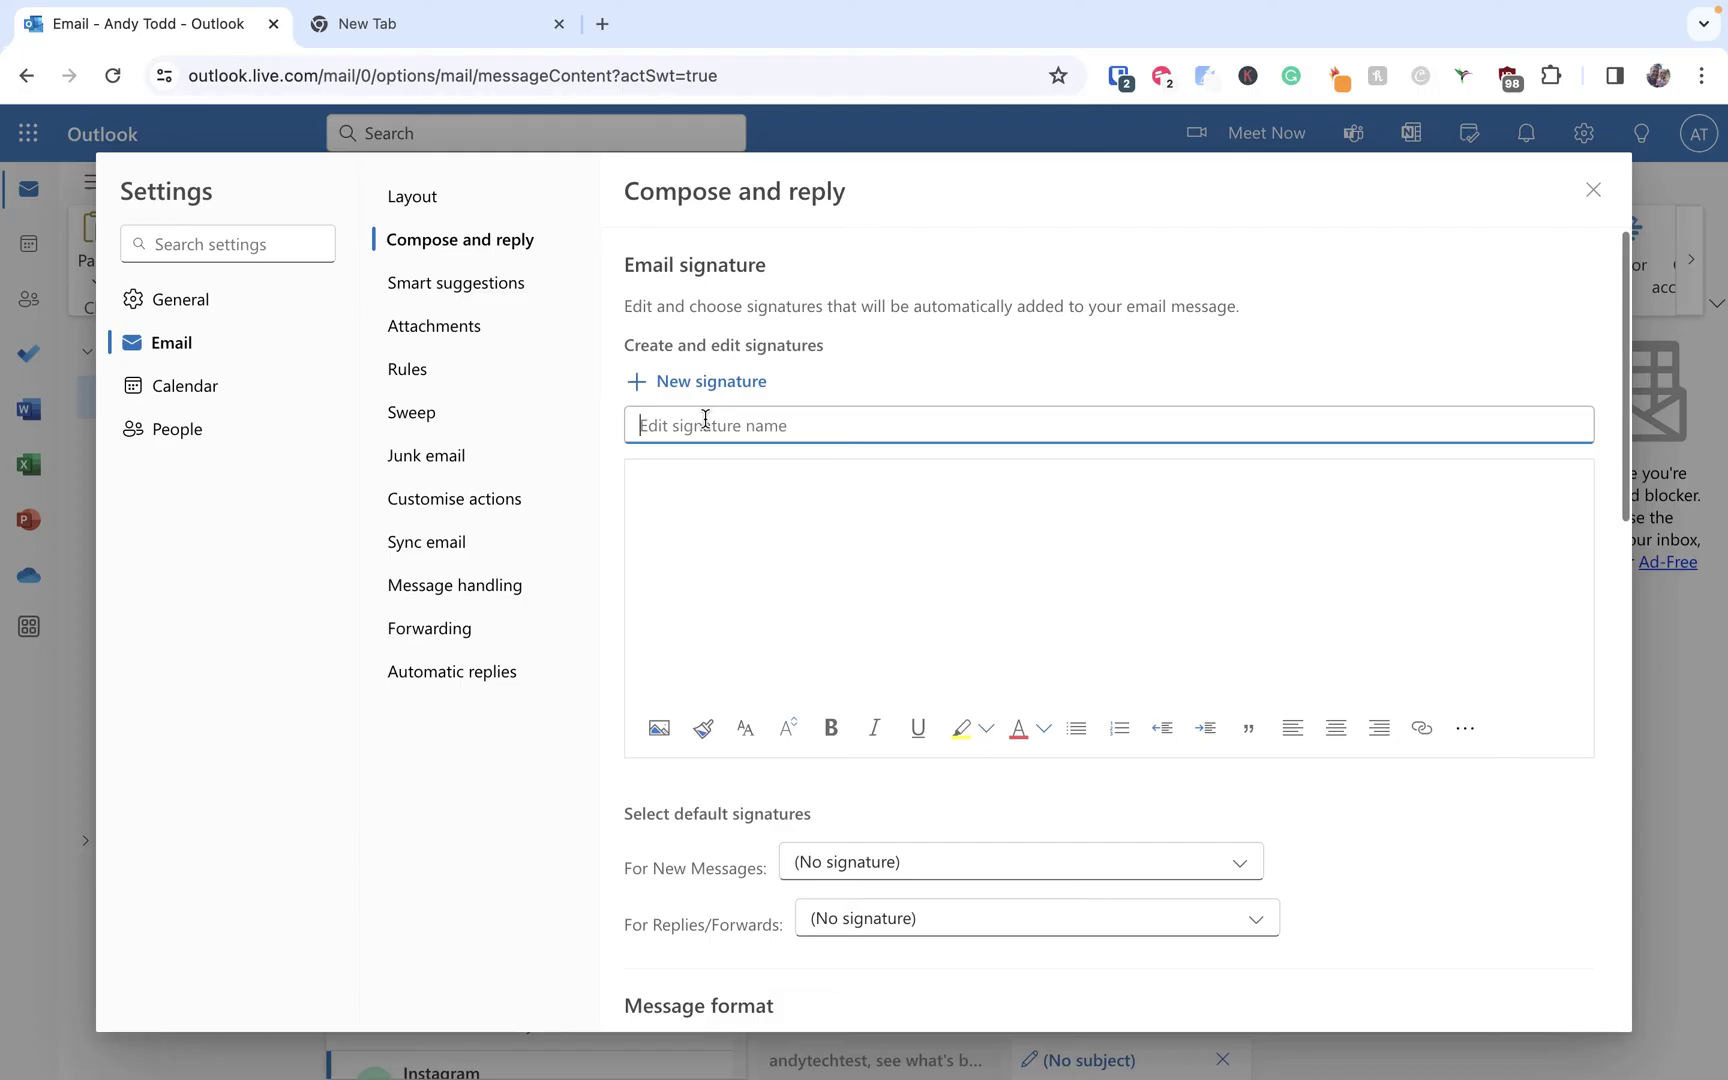
text(Andy Todd)
key(BackSpace)
key(BackSpace)
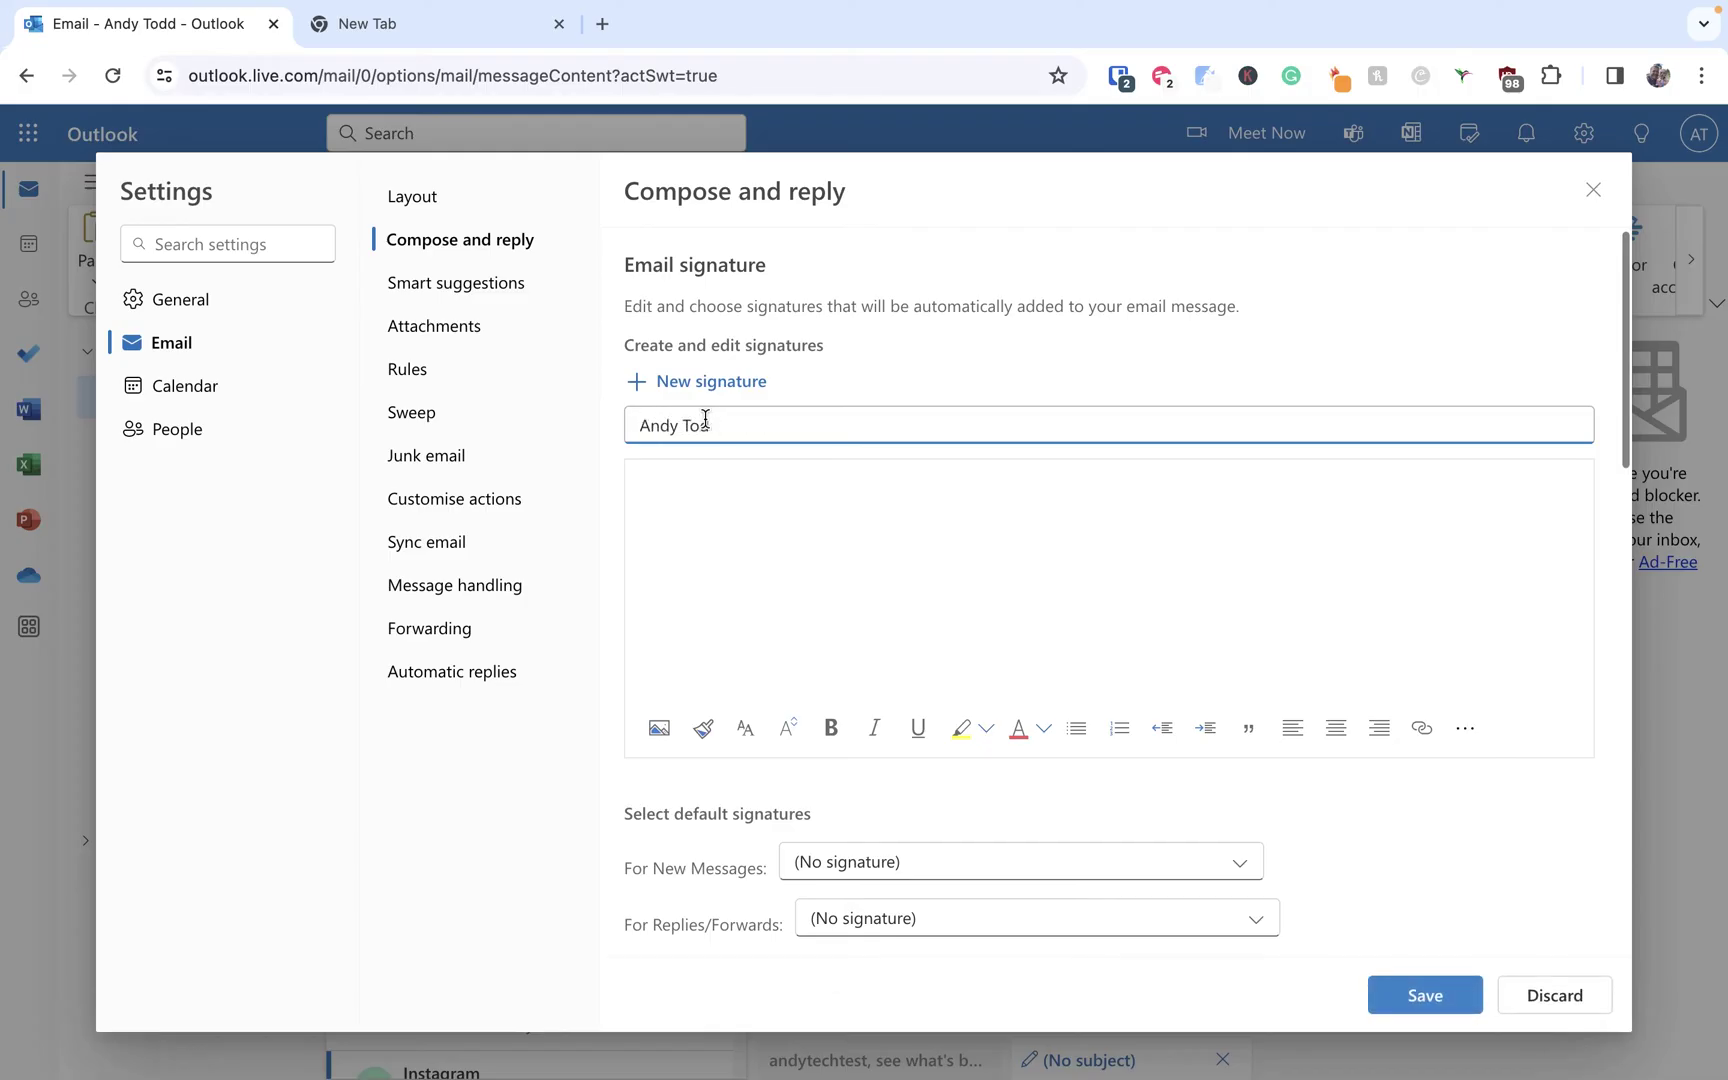
text(d (Golf))
Paste the signature block, replace its tagline with 'Online Golf Blog', and save
click(730, 490)
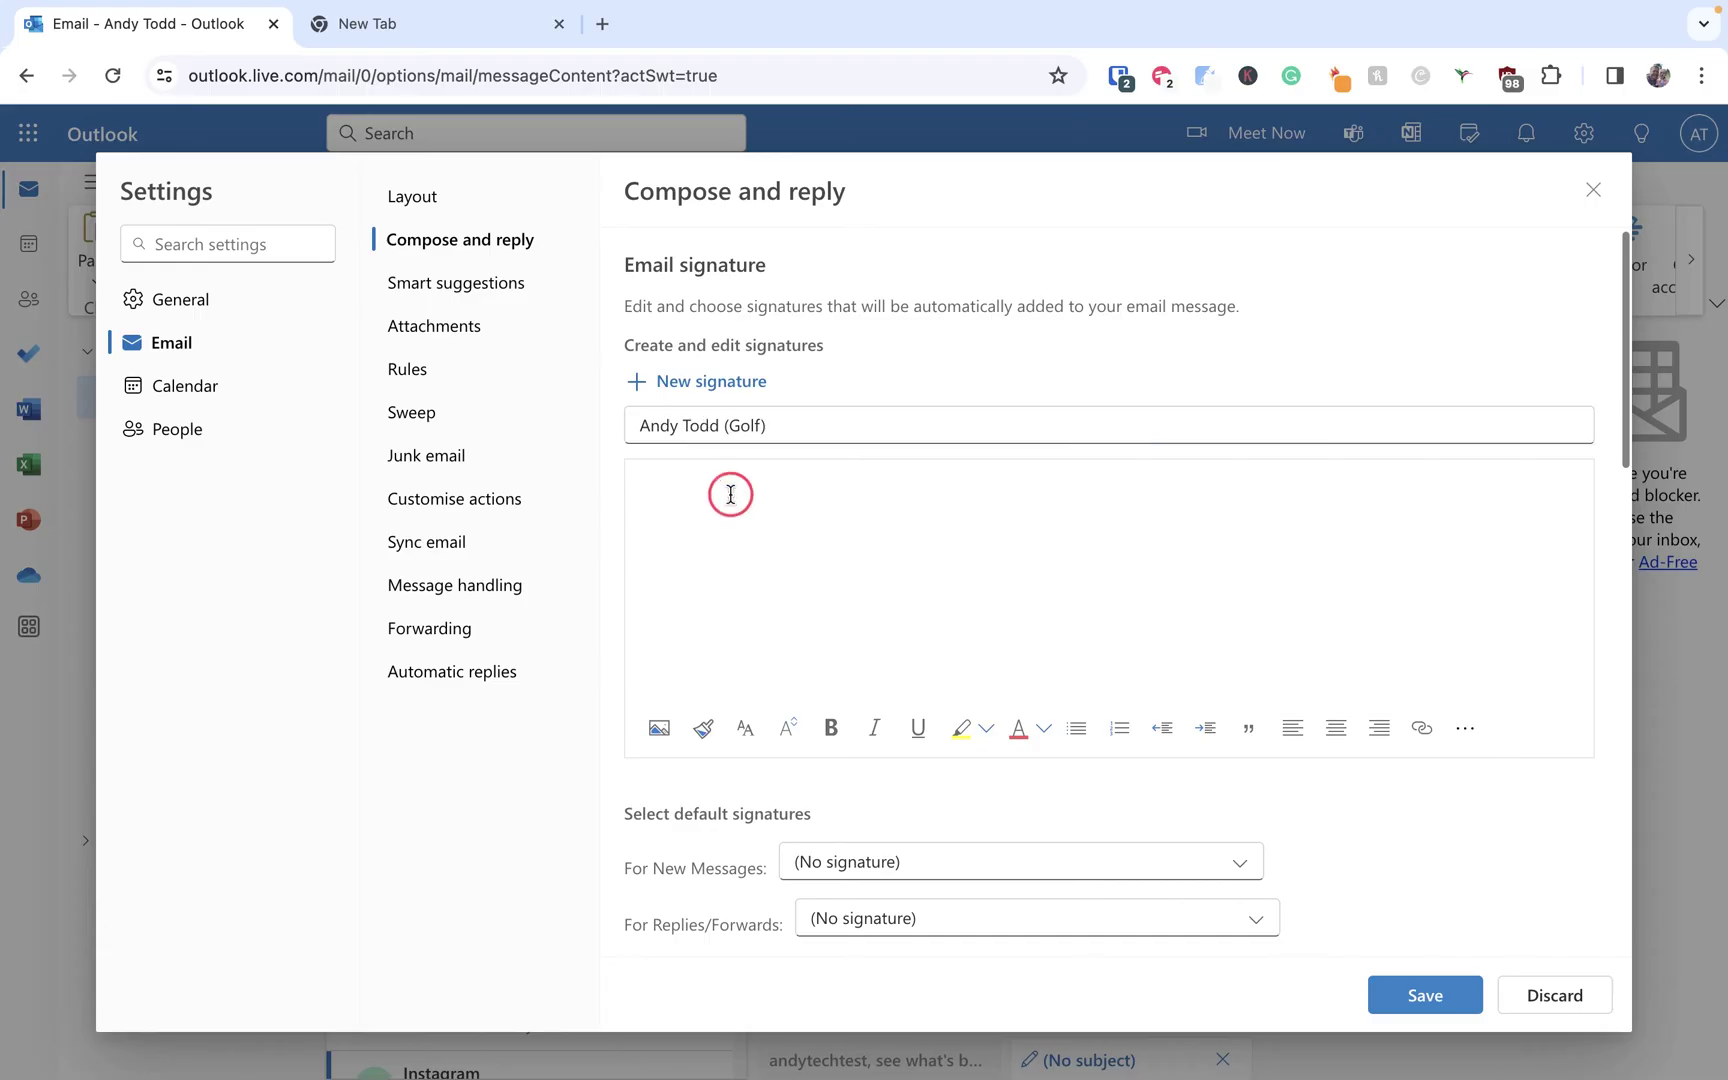
text(________________________ Andy Todd  Free online software tutorials YouTube | Instagram | TikTok)
drag(891, 565, 643, 560)
key(BackSpace)
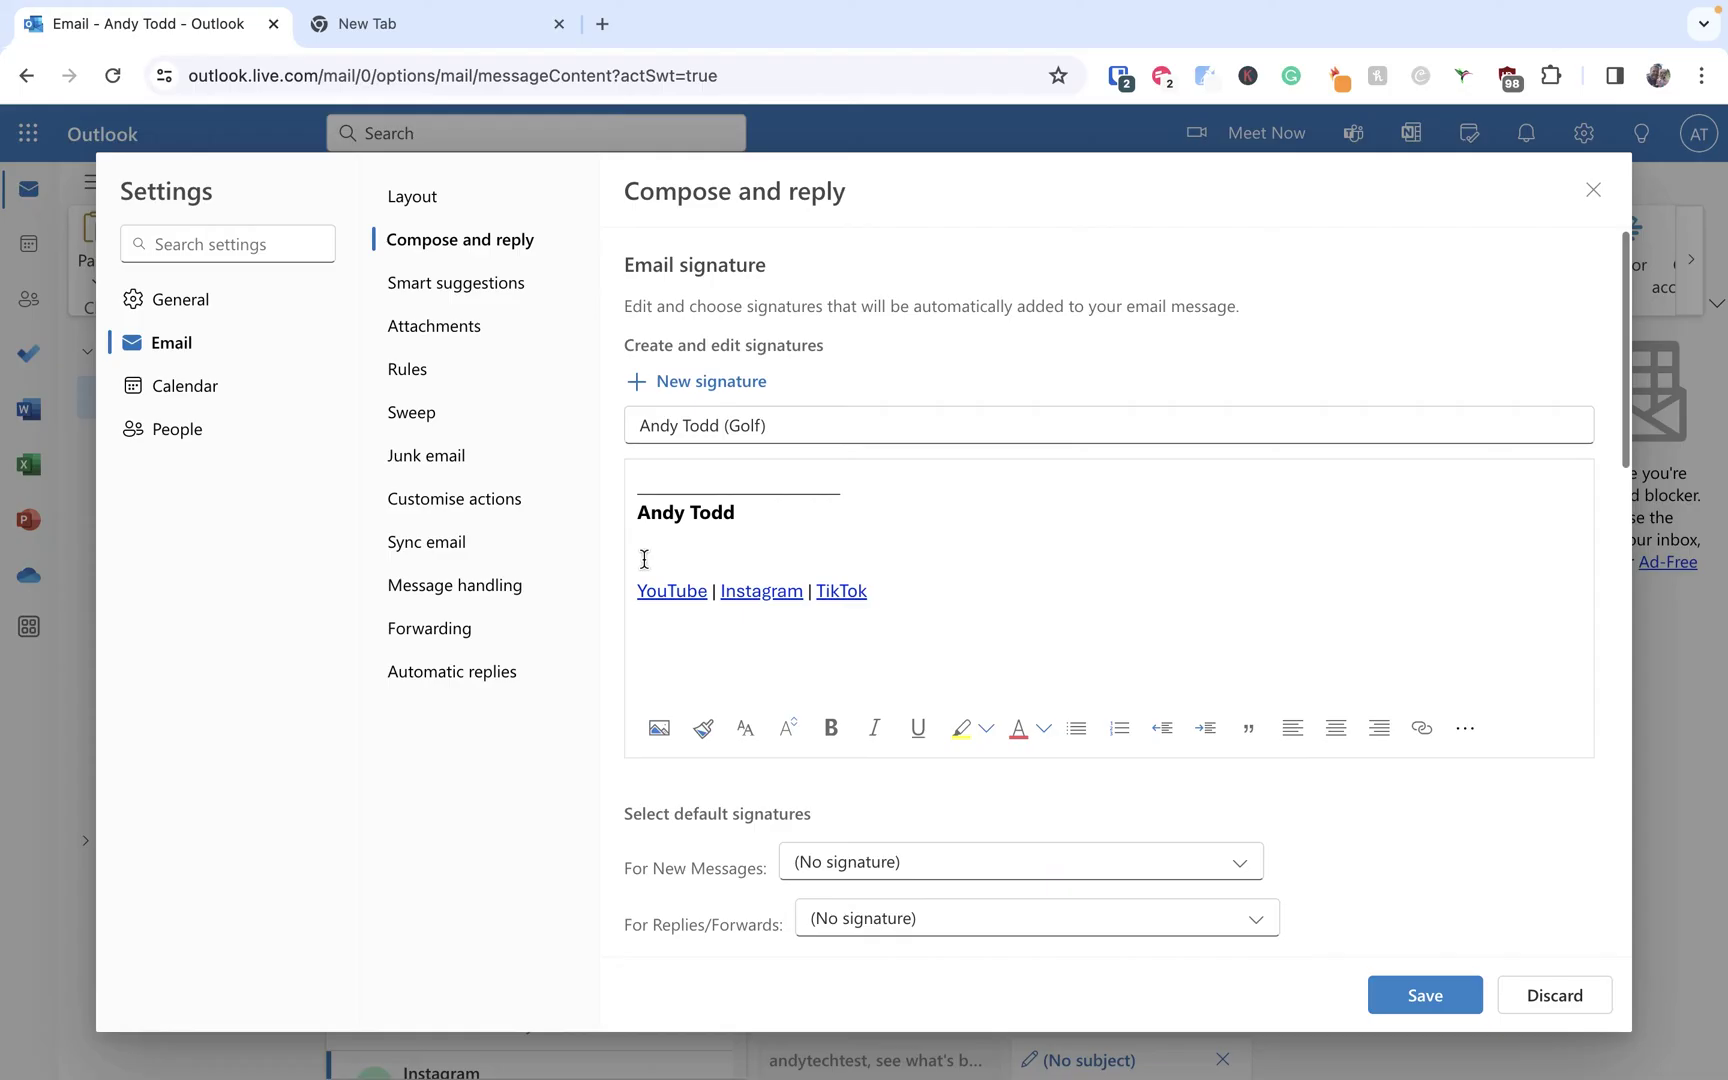
text(Online Golf Blog)
click(1420, 991)
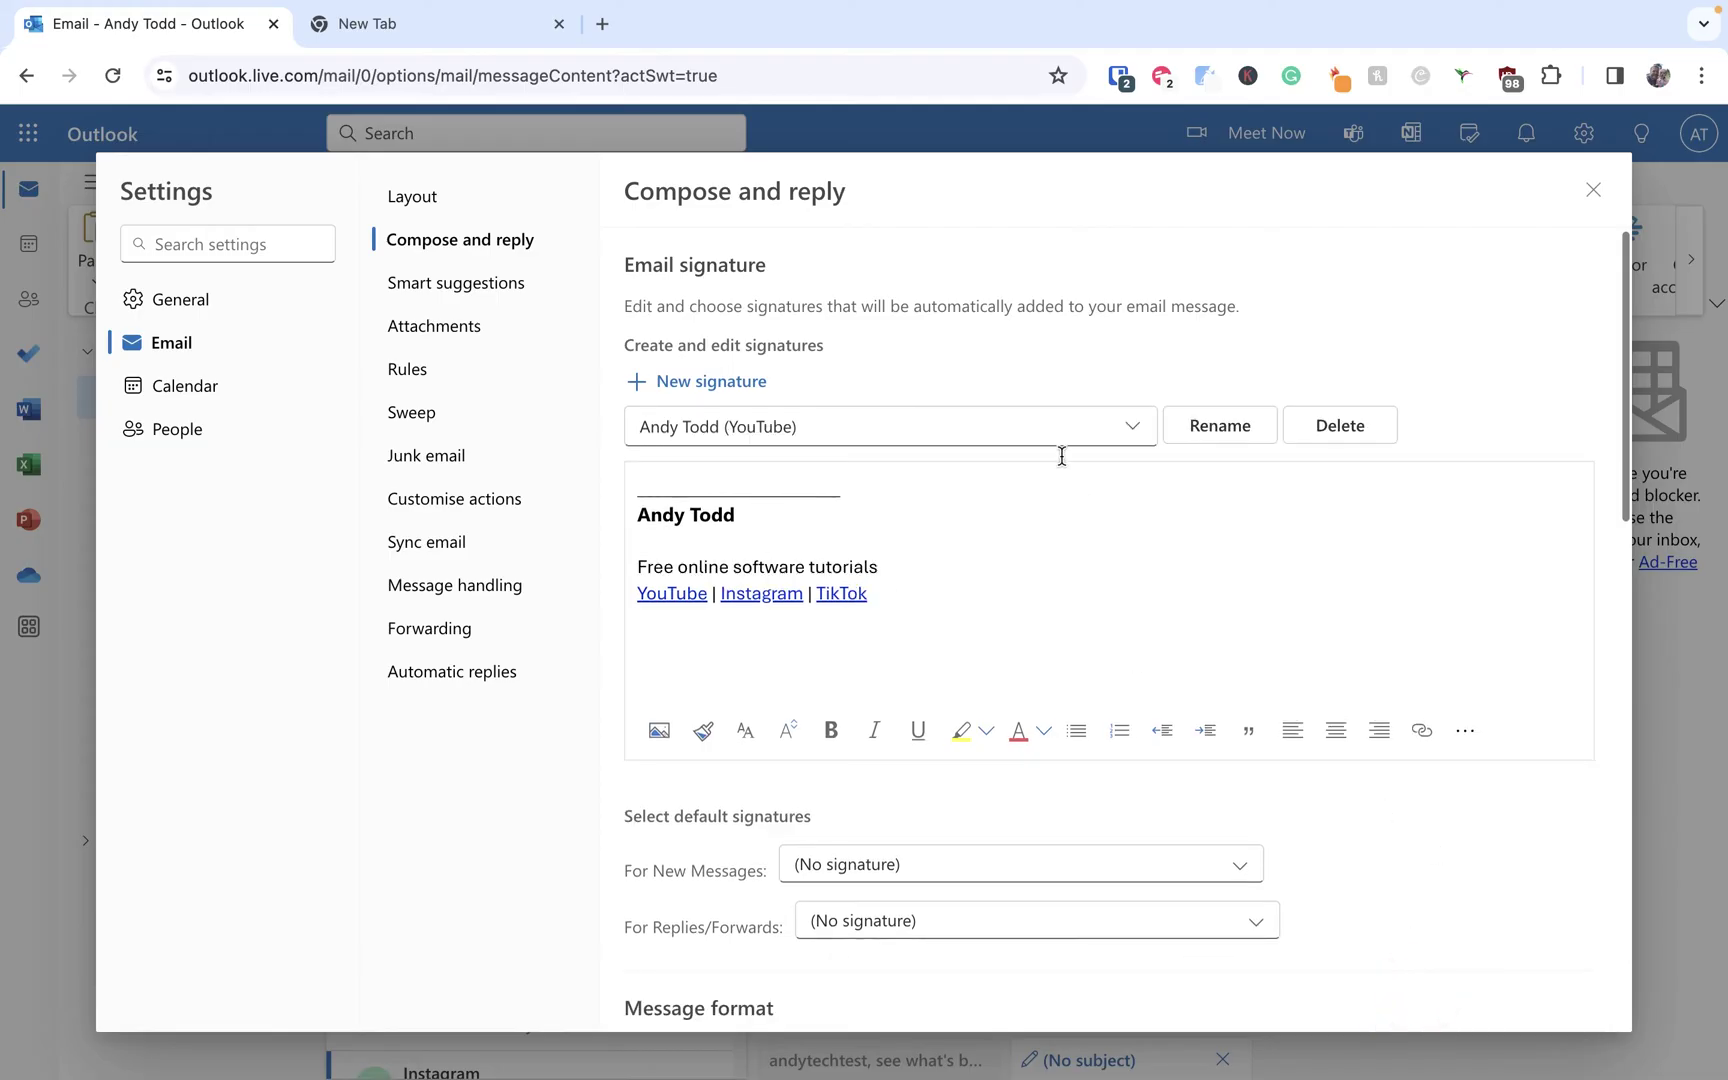
Check both saved signatures in the list, ending back on the YouTube one
click(1050, 426)
click(985, 511)
click(983, 428)
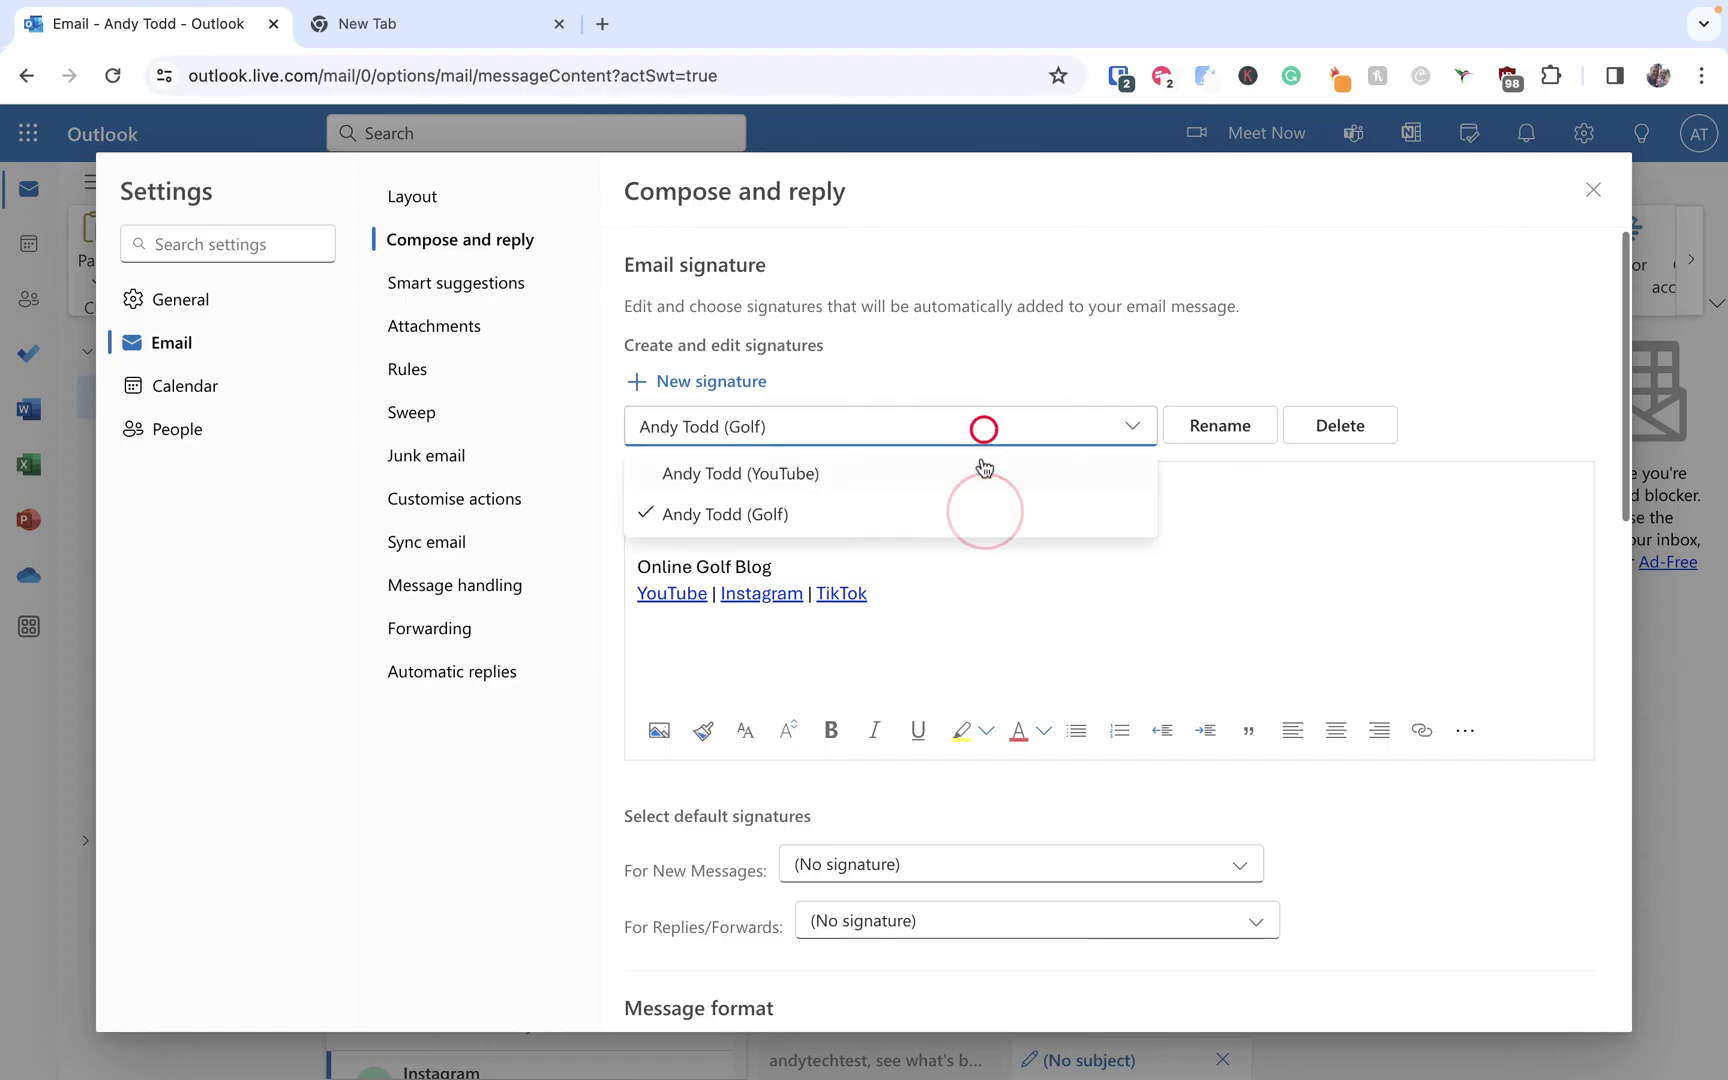
click(976, 466)
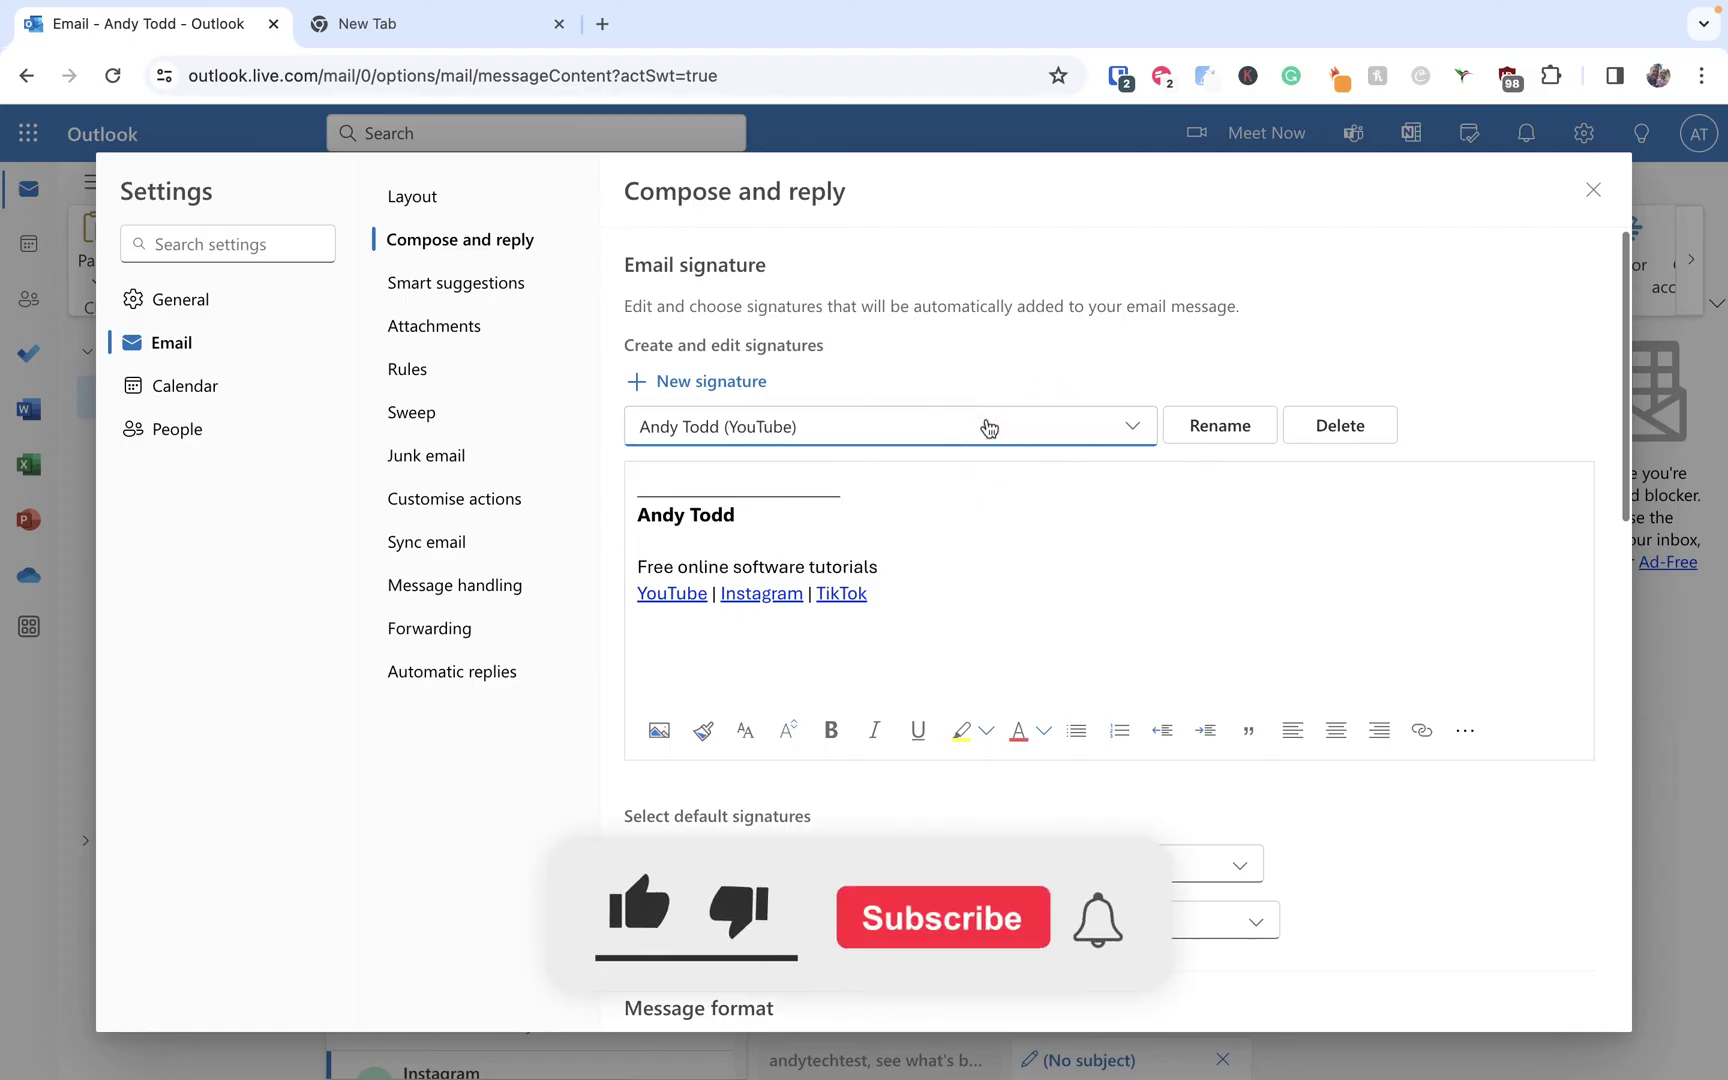
Make the (YouTube) signature the default for new messages
scroll(1104, 519, down, 2)
scroll(1104, 519, down, 1)
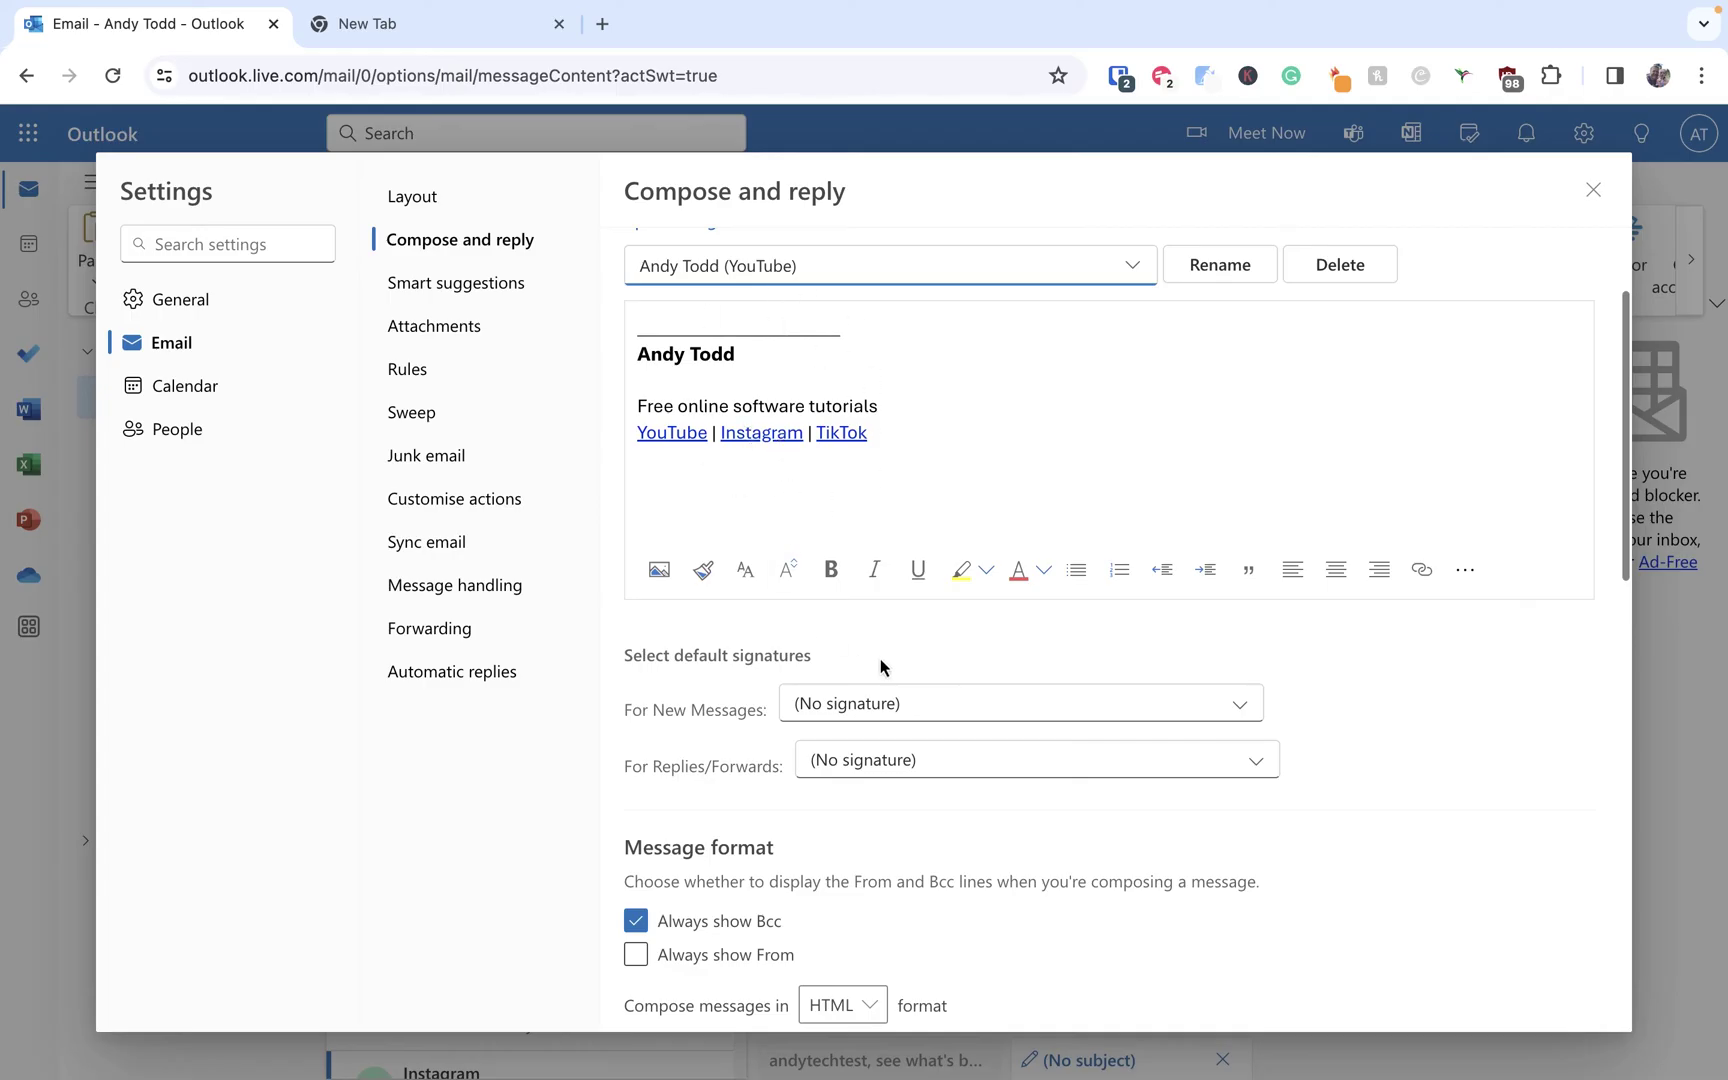
click(847, 704)
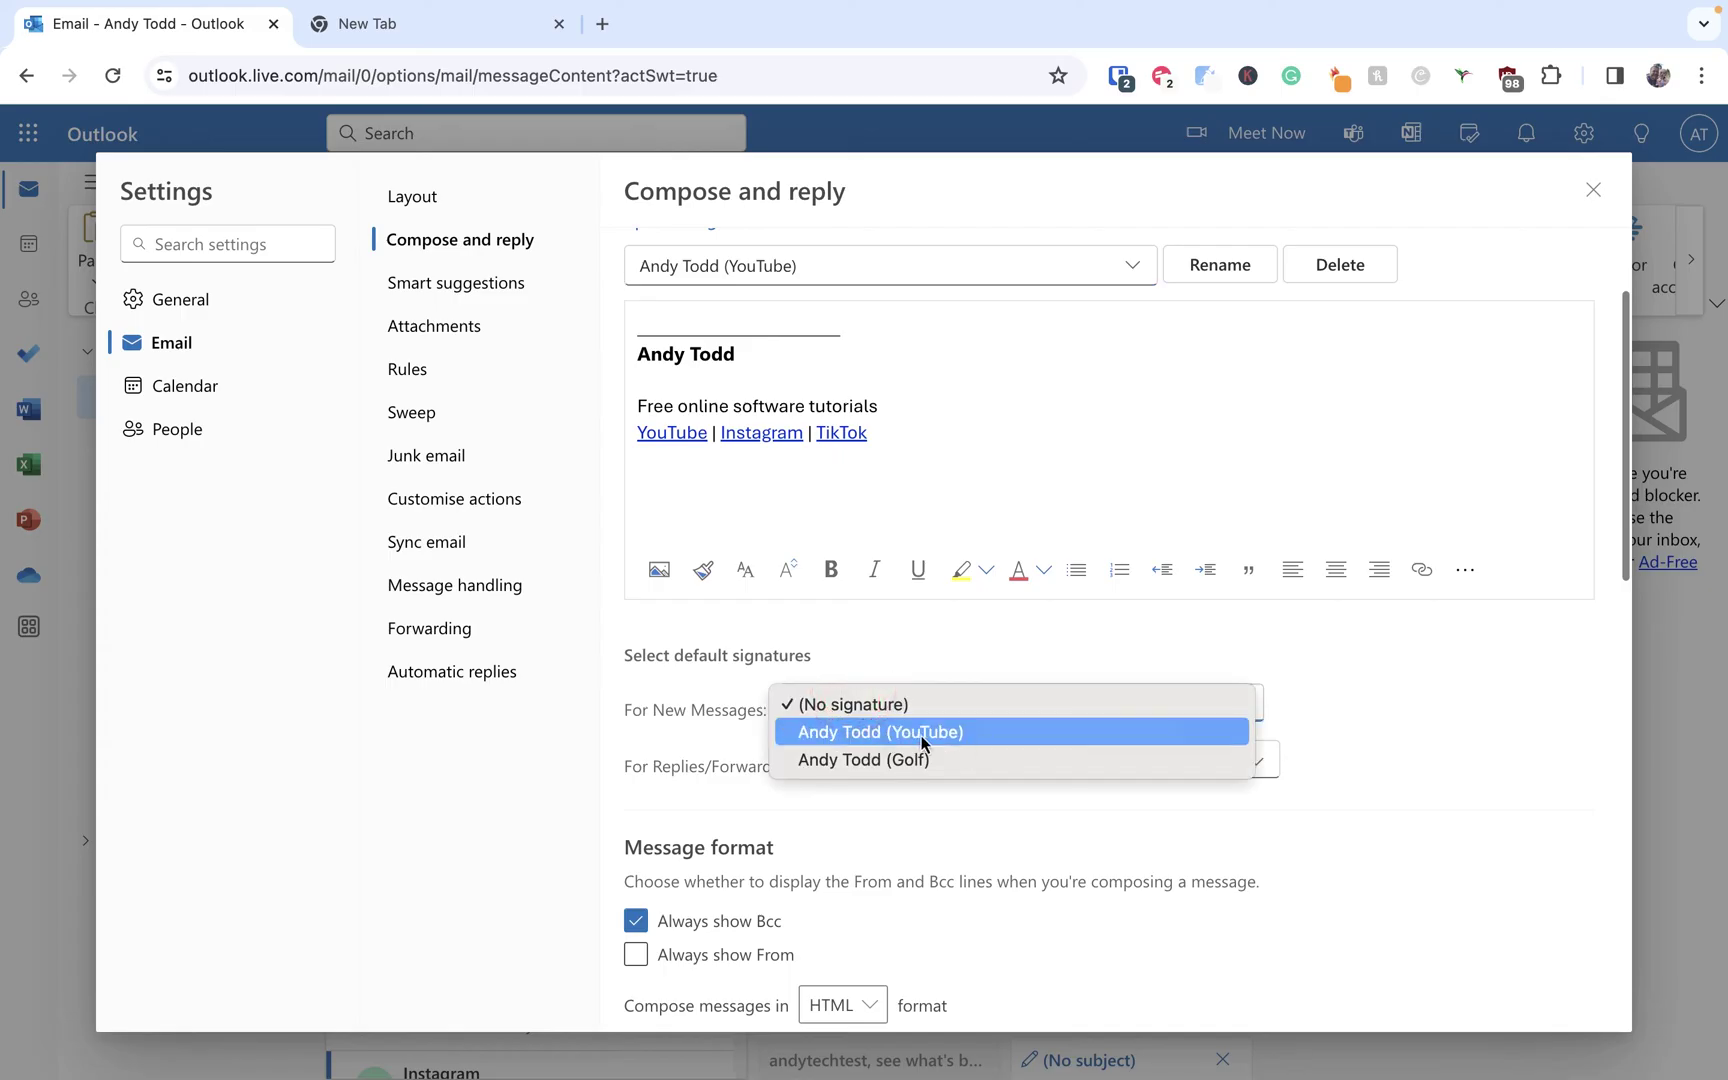
click(934, 732)
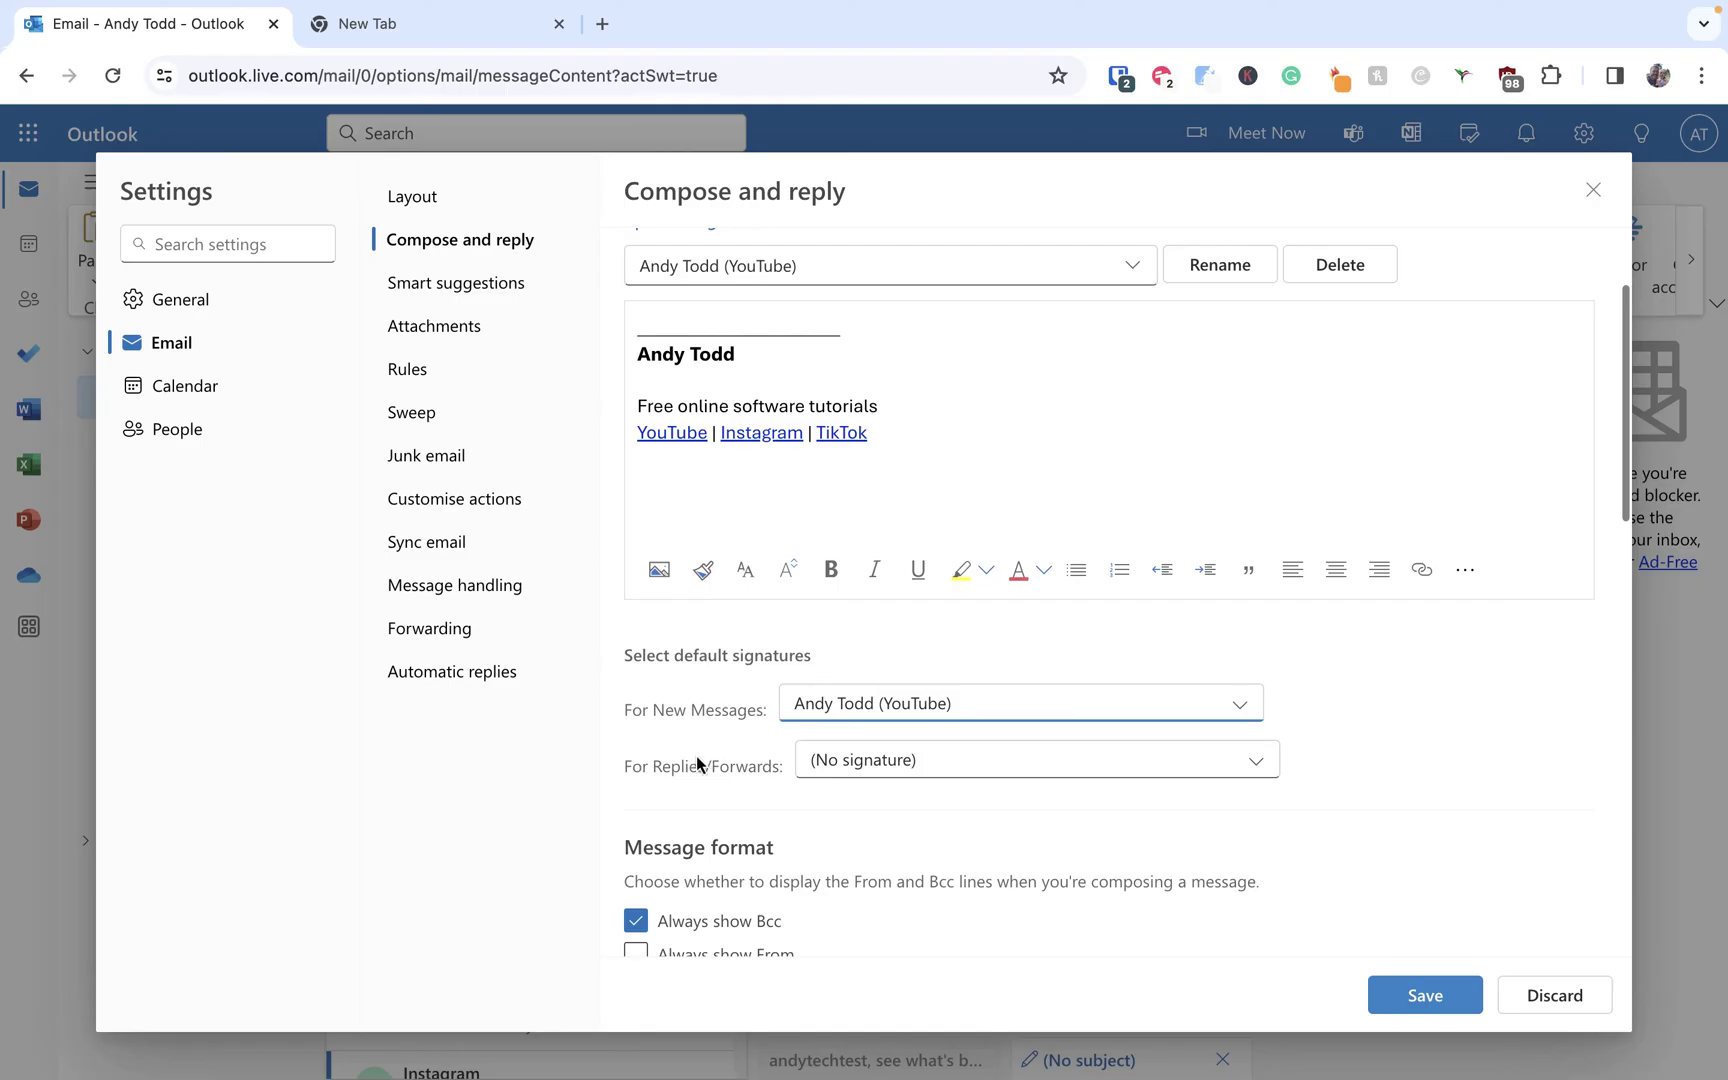
click(853, 763)
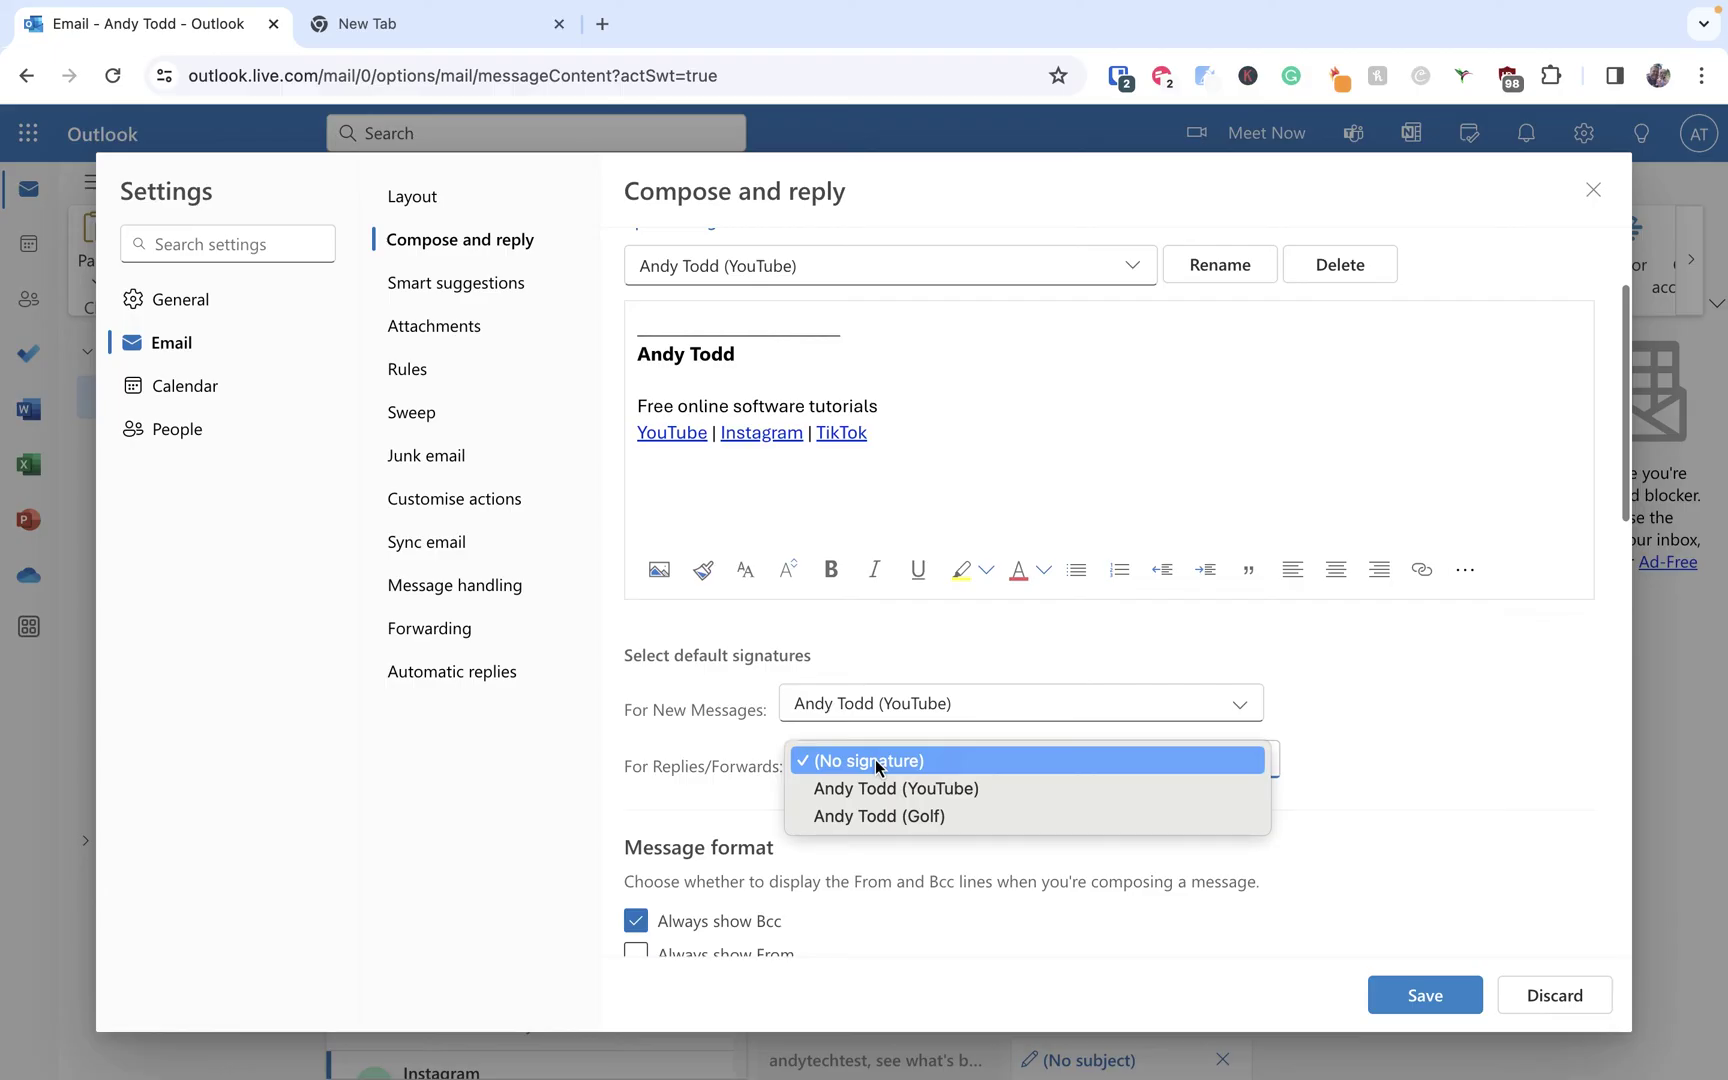
click(1068, 668)
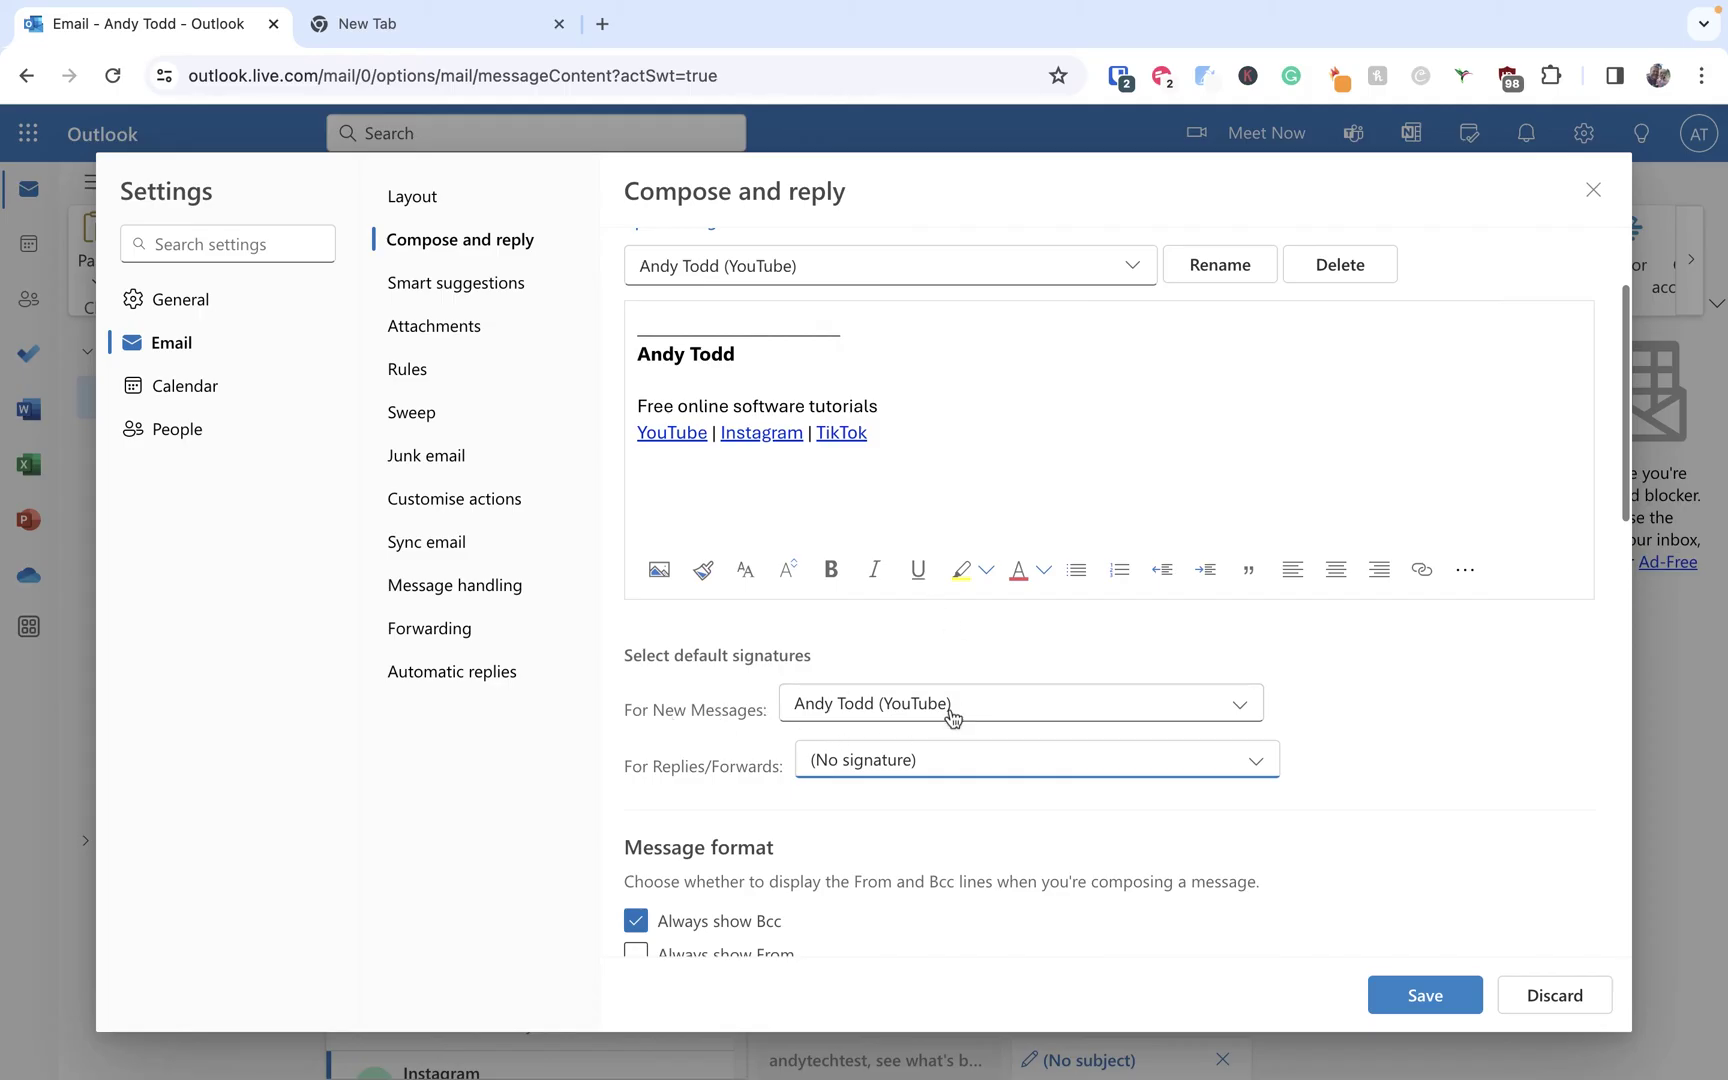
Set the (Golf) signature as the replies/forwards default and save
click(945, 760)
click(962, 772)
click(996, 724)
click(1455, 994)
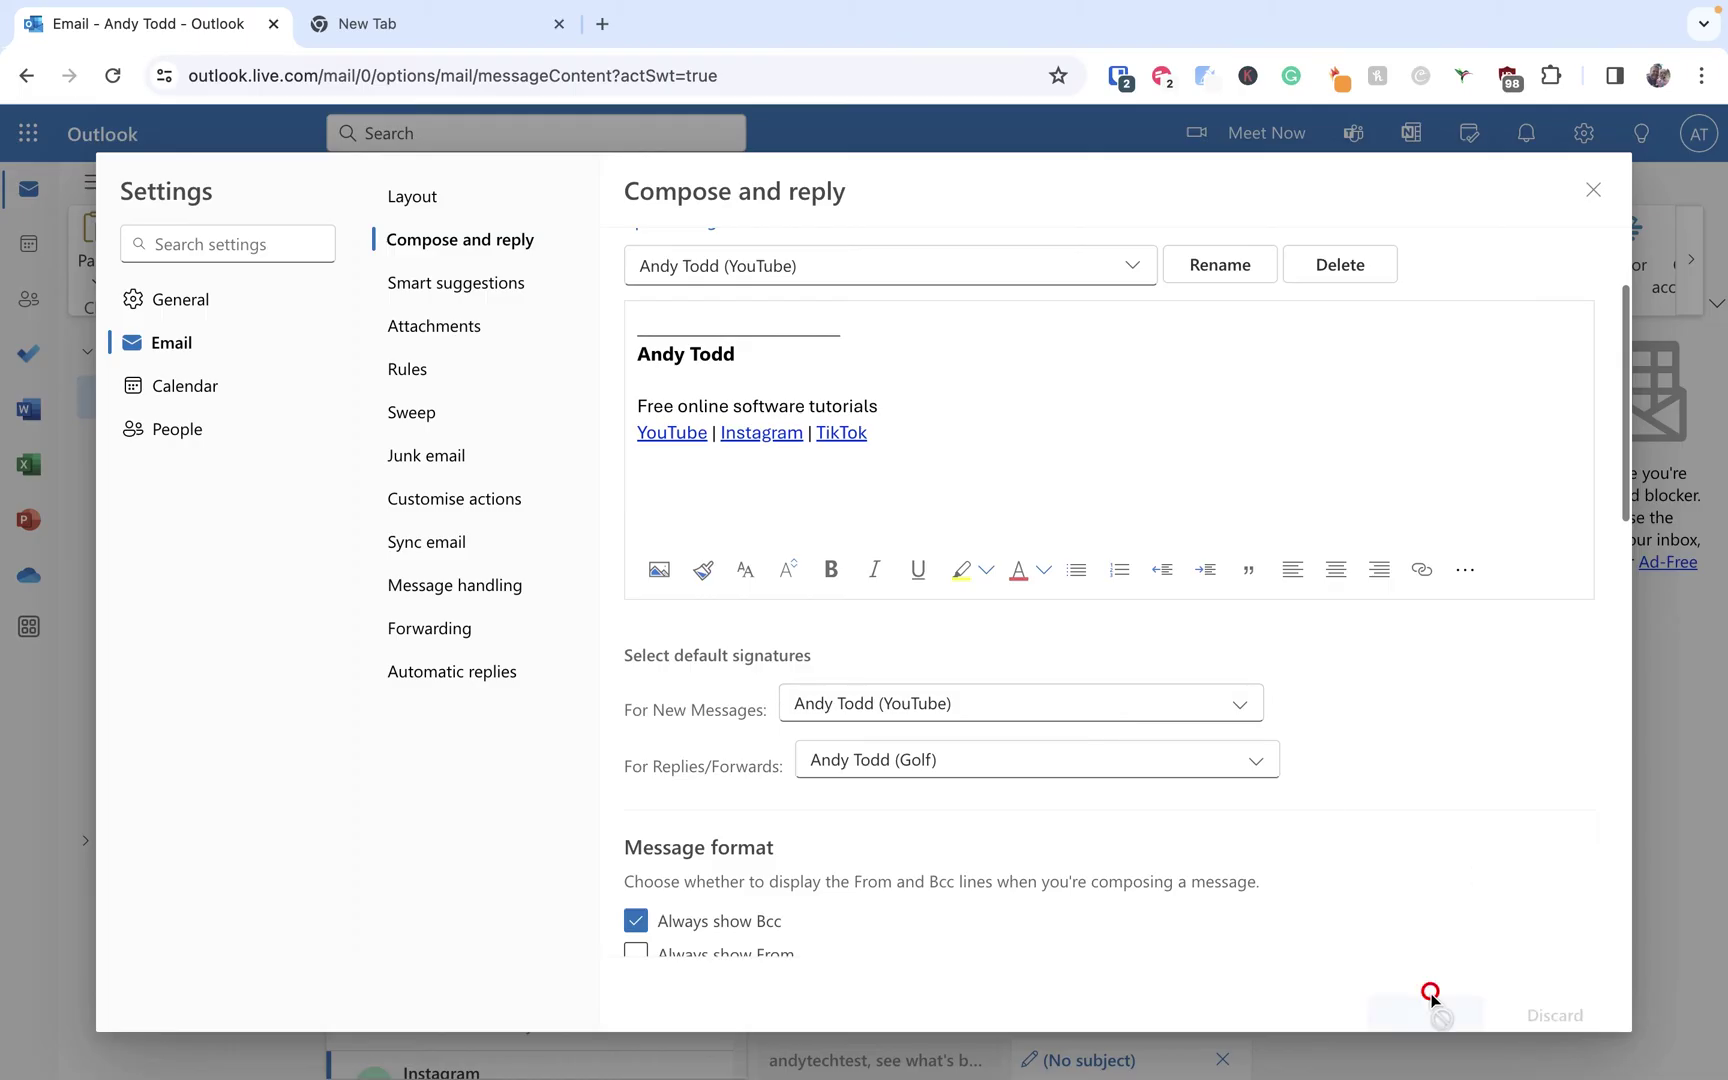
Close Settings and discard the empty draft message
click(1594, 190)
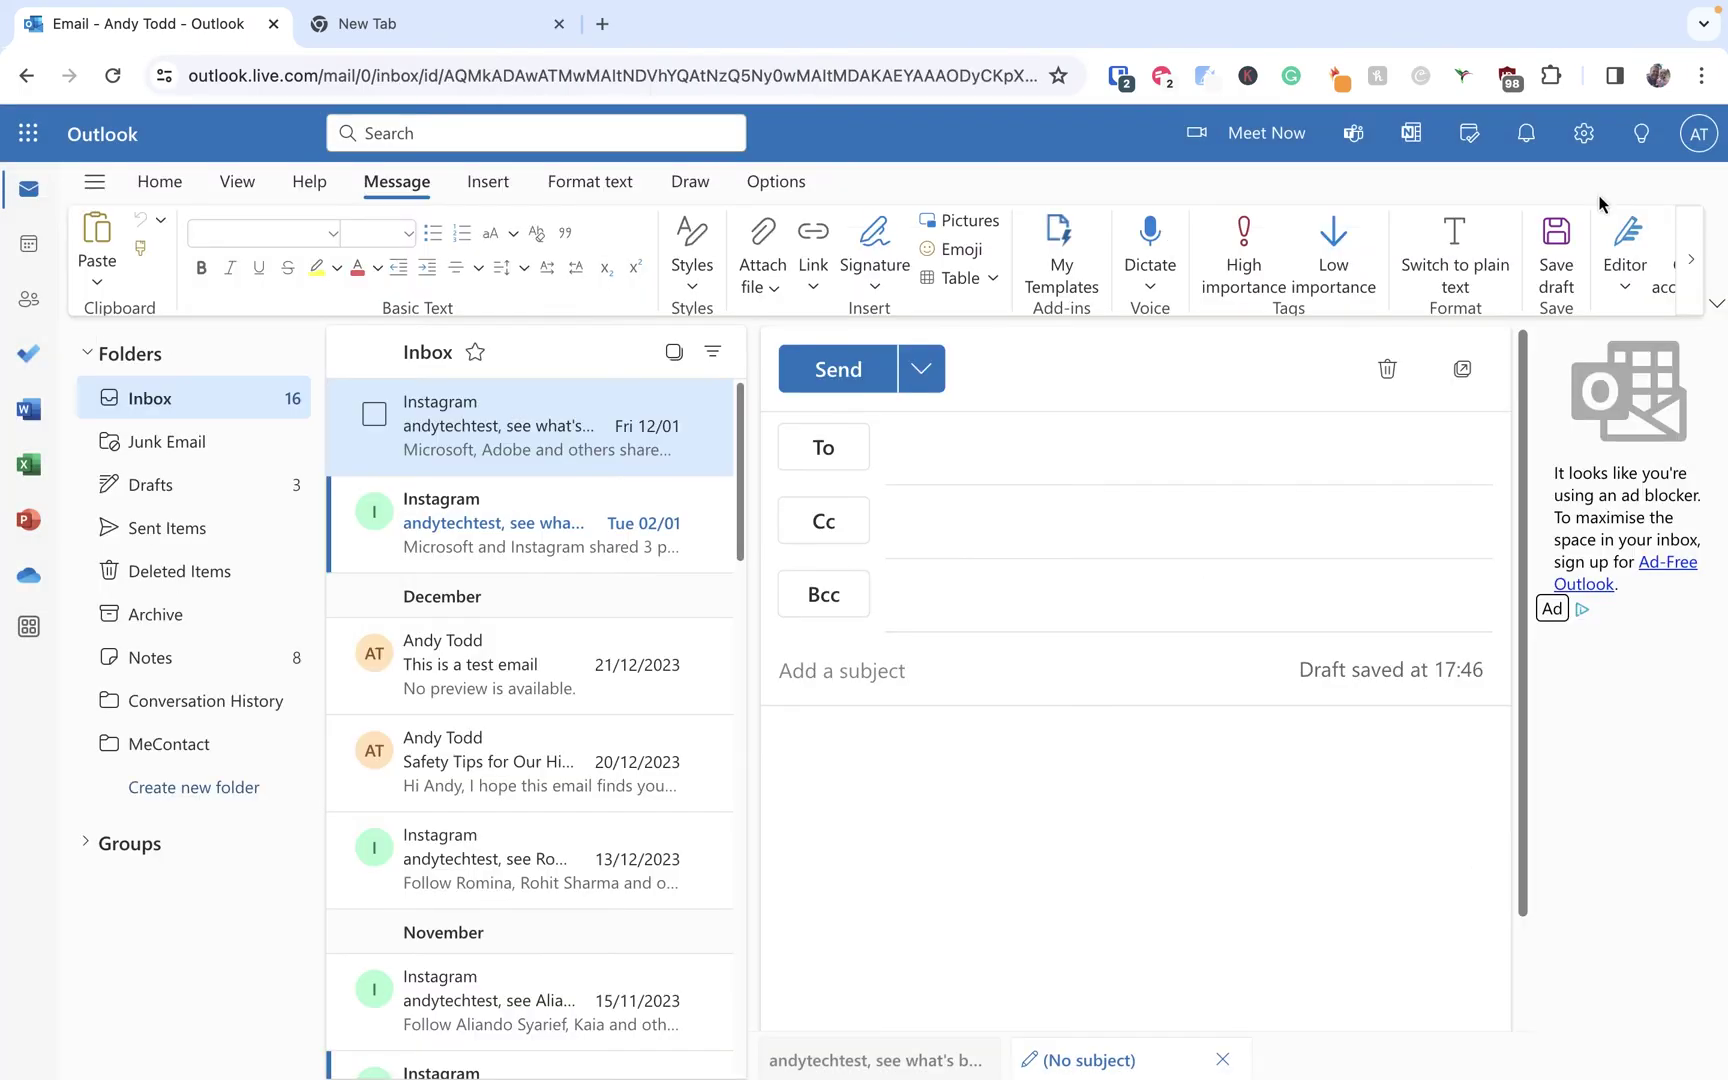
click(1388, 371)
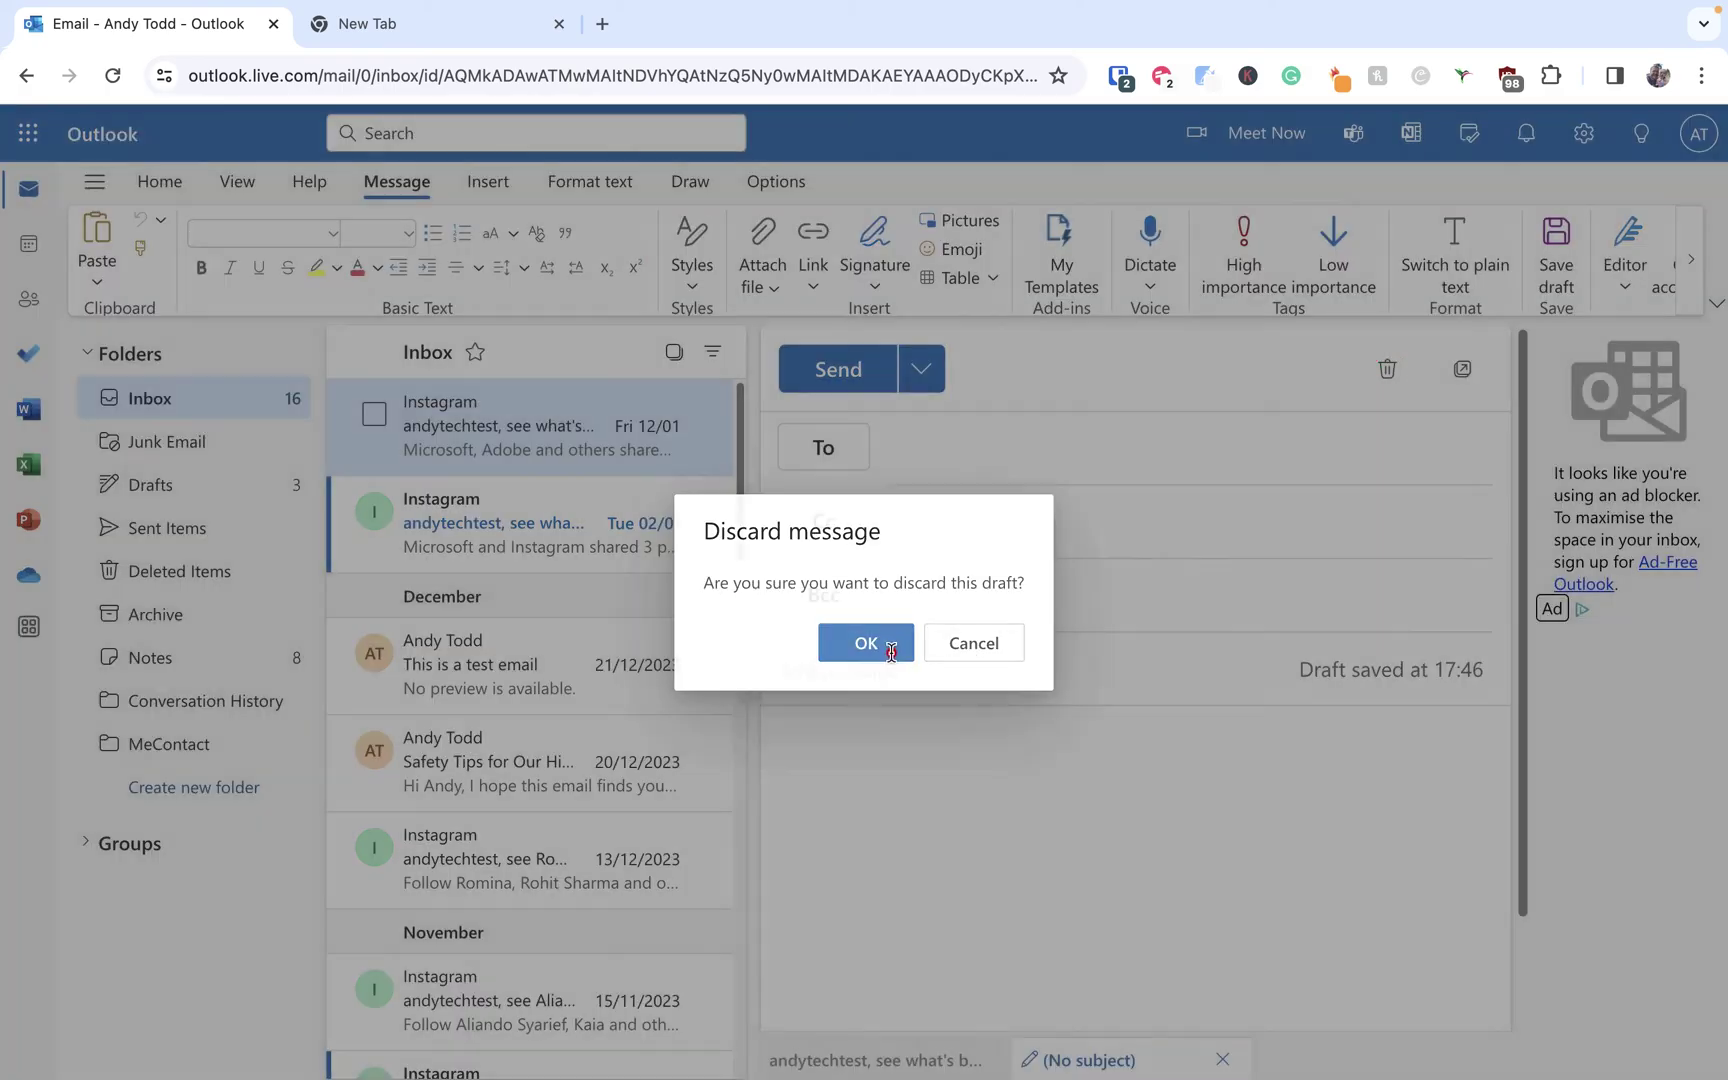
click(866, 643)
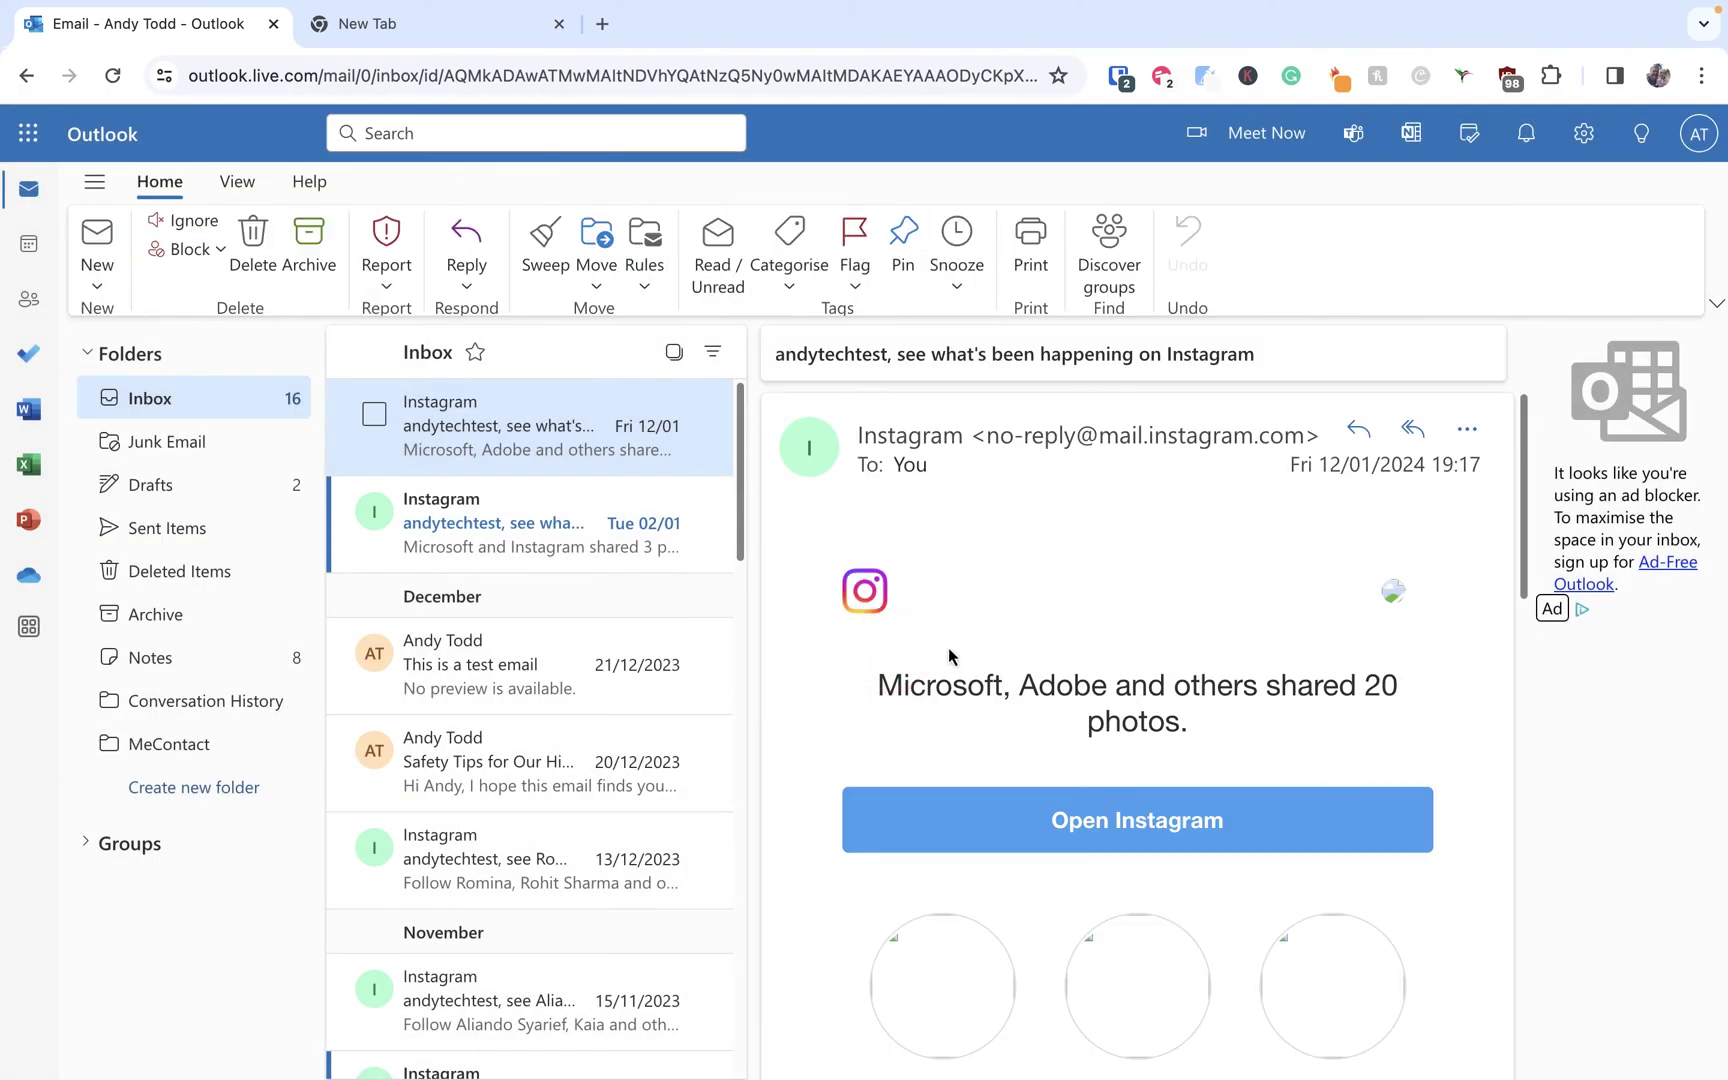
Start a new message and delete its automatically added YouTube signature
click(97, 235)
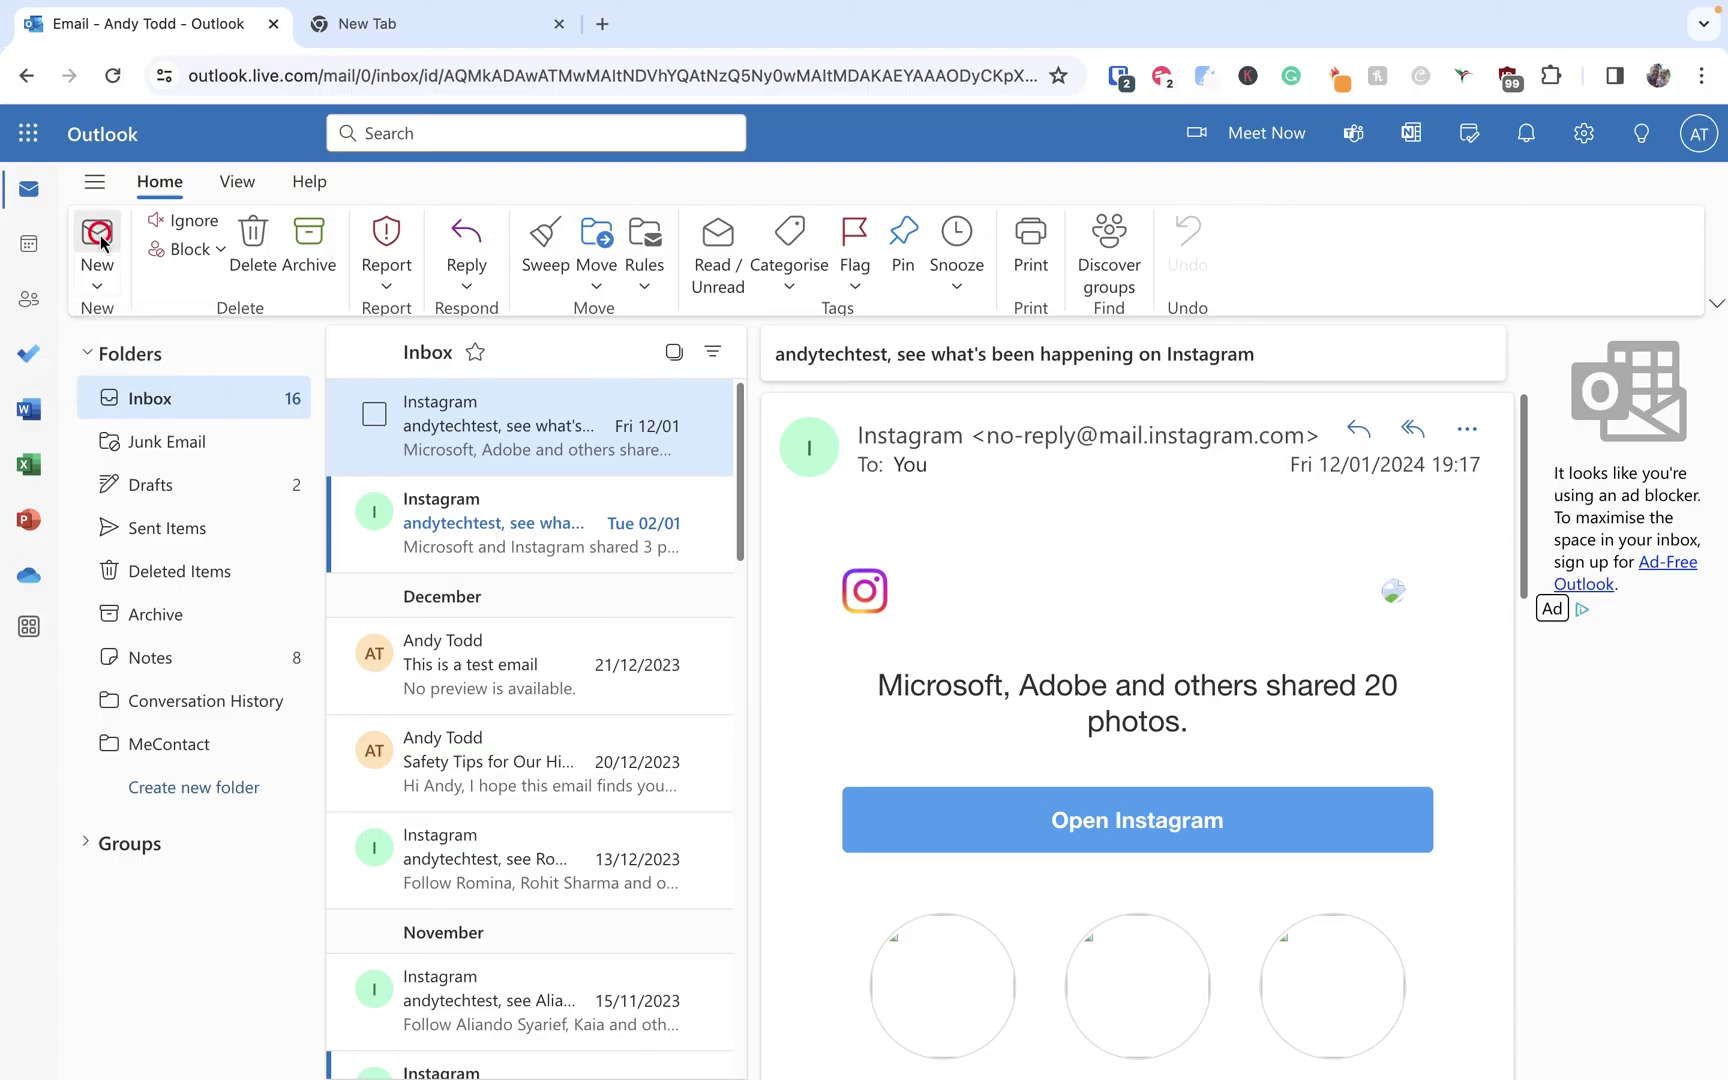
scroll(927, 814, down, 2)
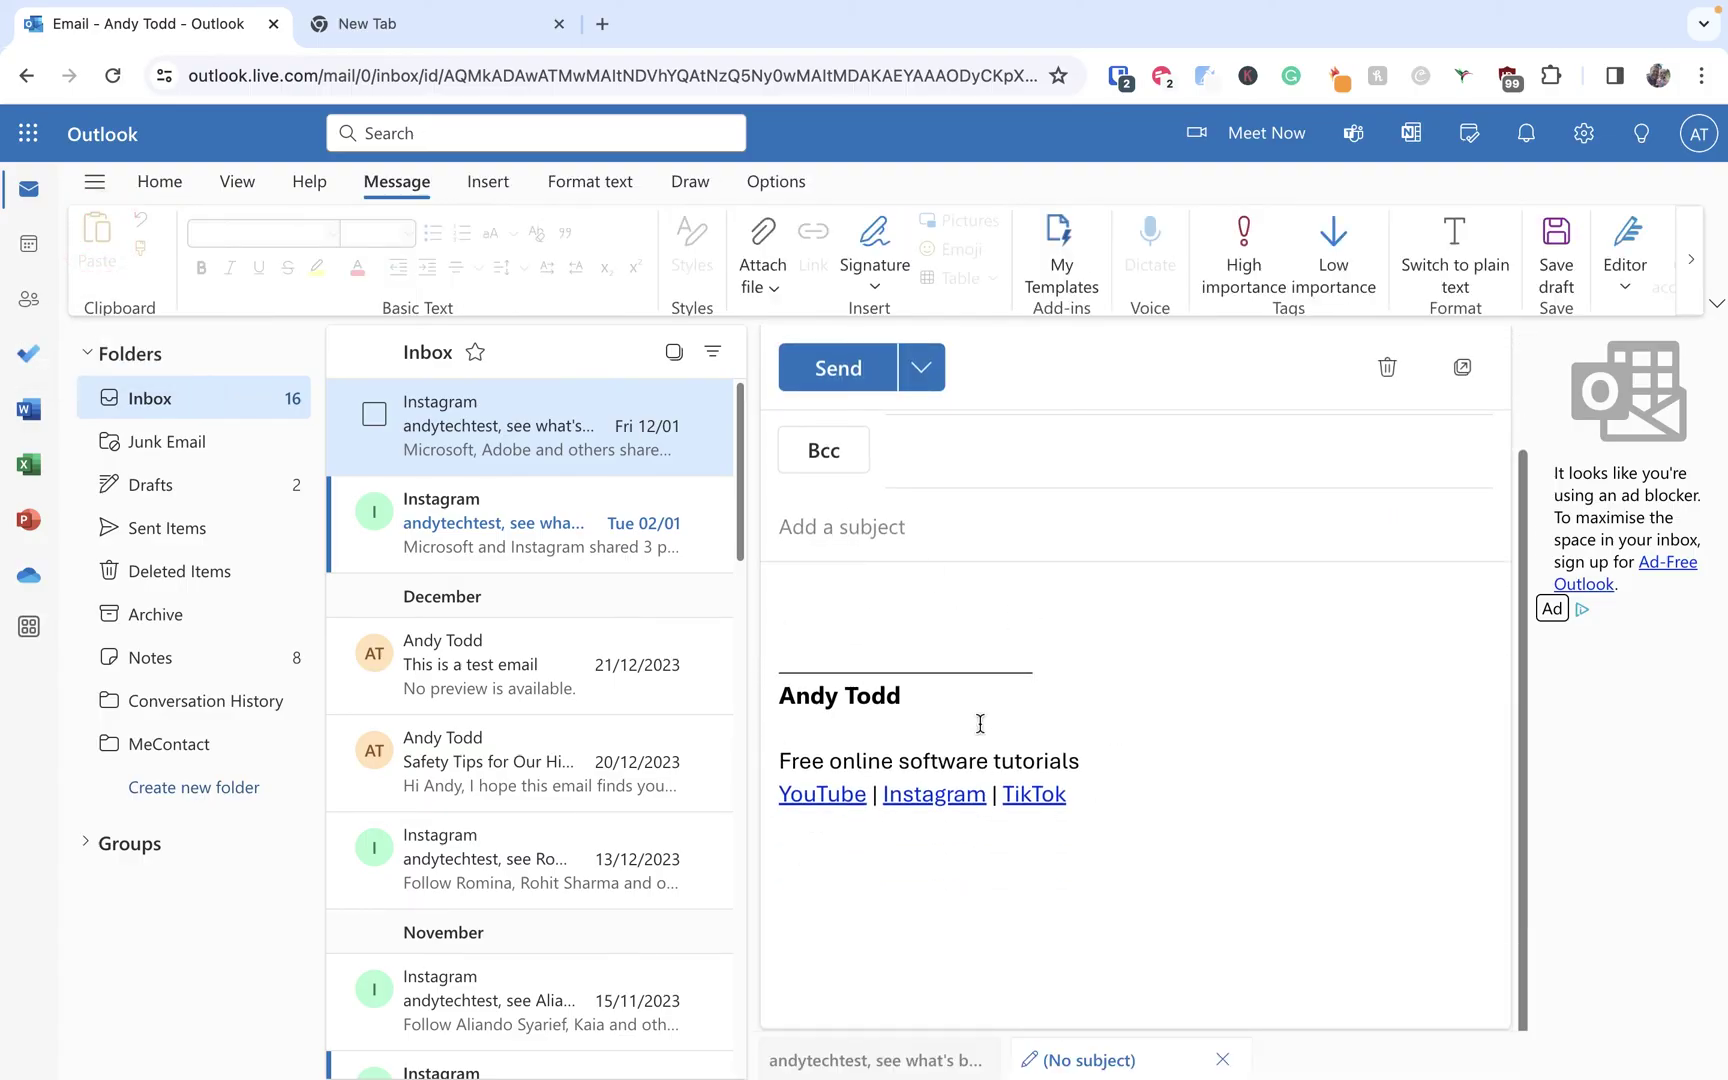
scroll(980, 723, up, 2)
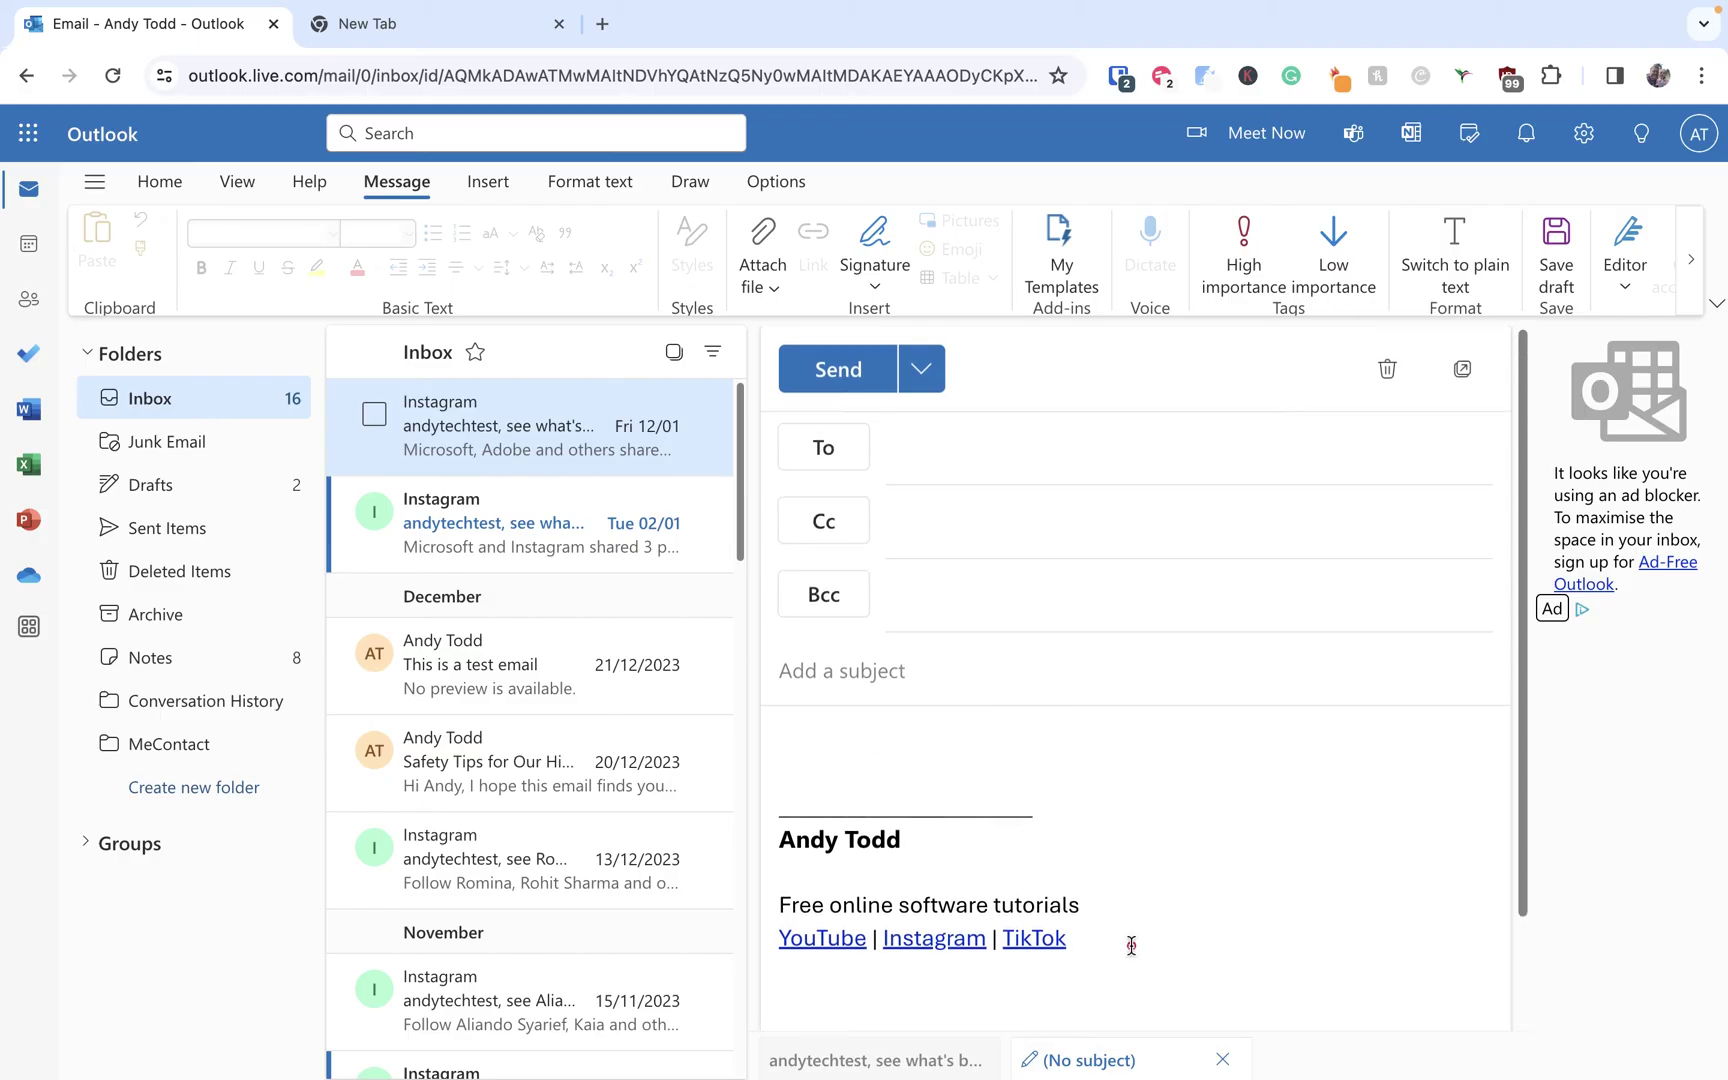
drag(1130, 941, 776, 760)
key(Delete)
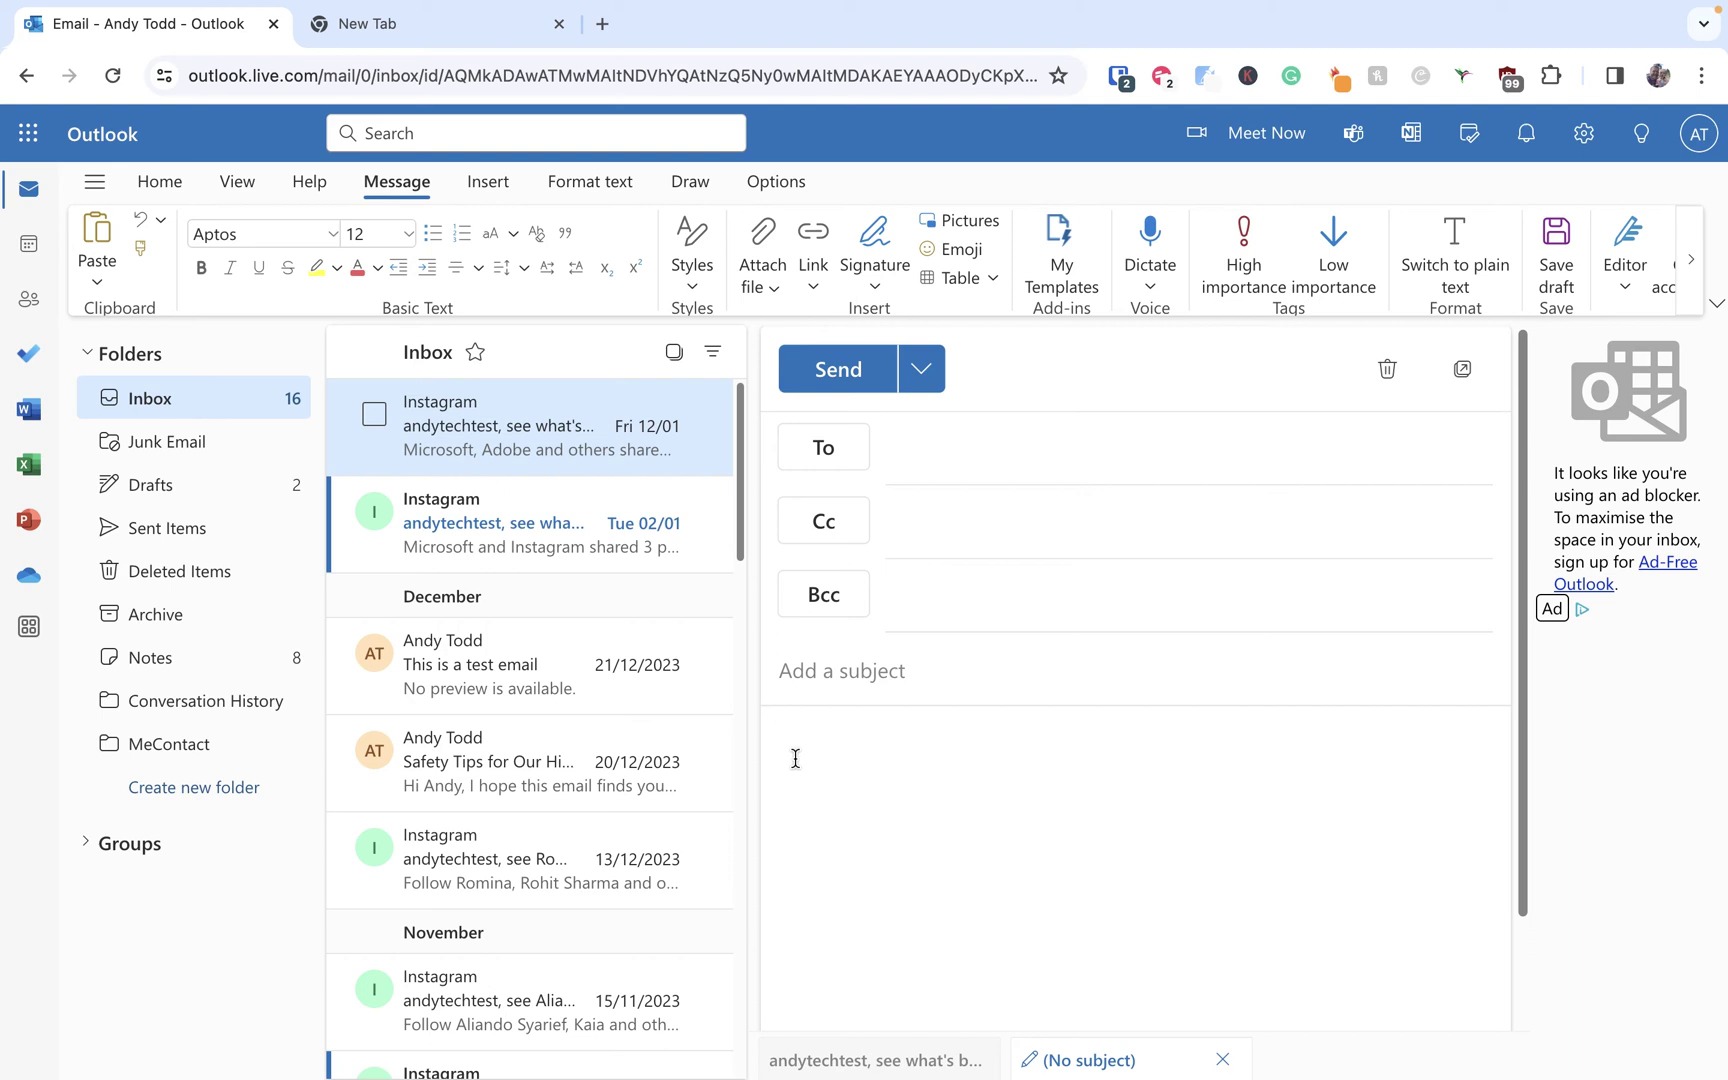
Insert the (Golf) signature from the Signature list, then delete it again
click(874, 285)
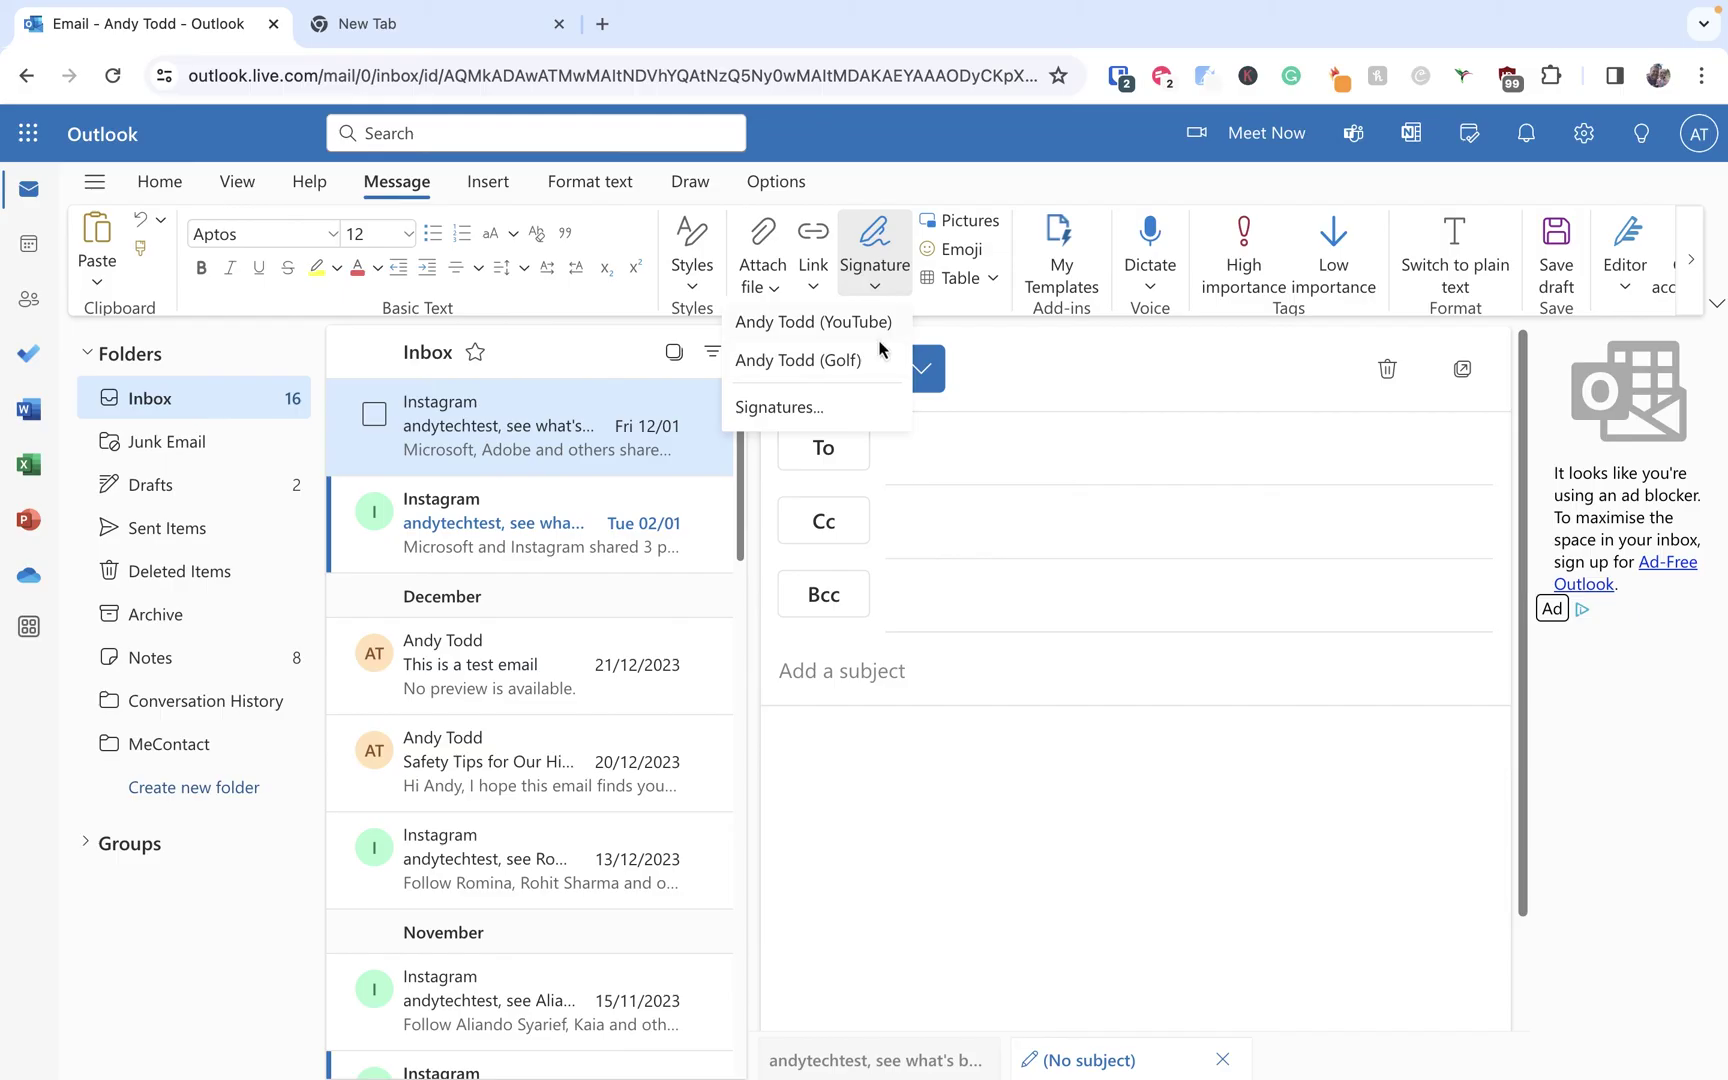
click(845, 360)
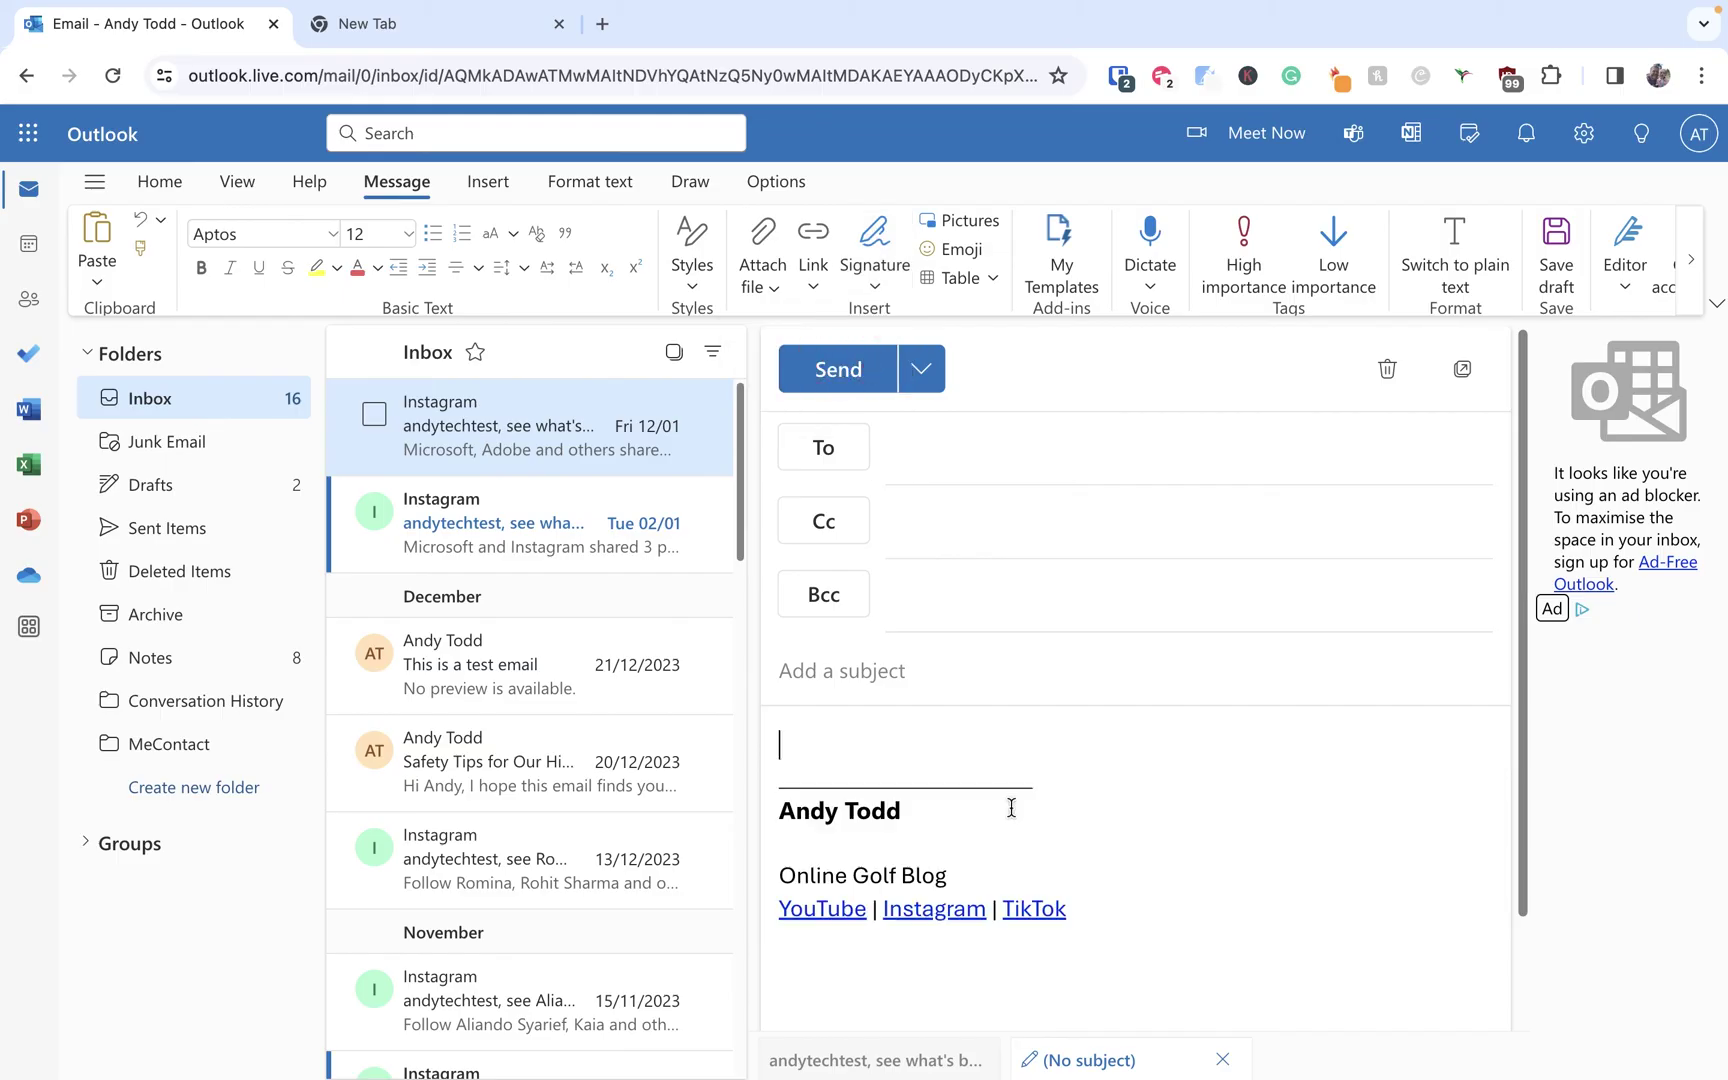
key(ctrl+a)
key(Delete)
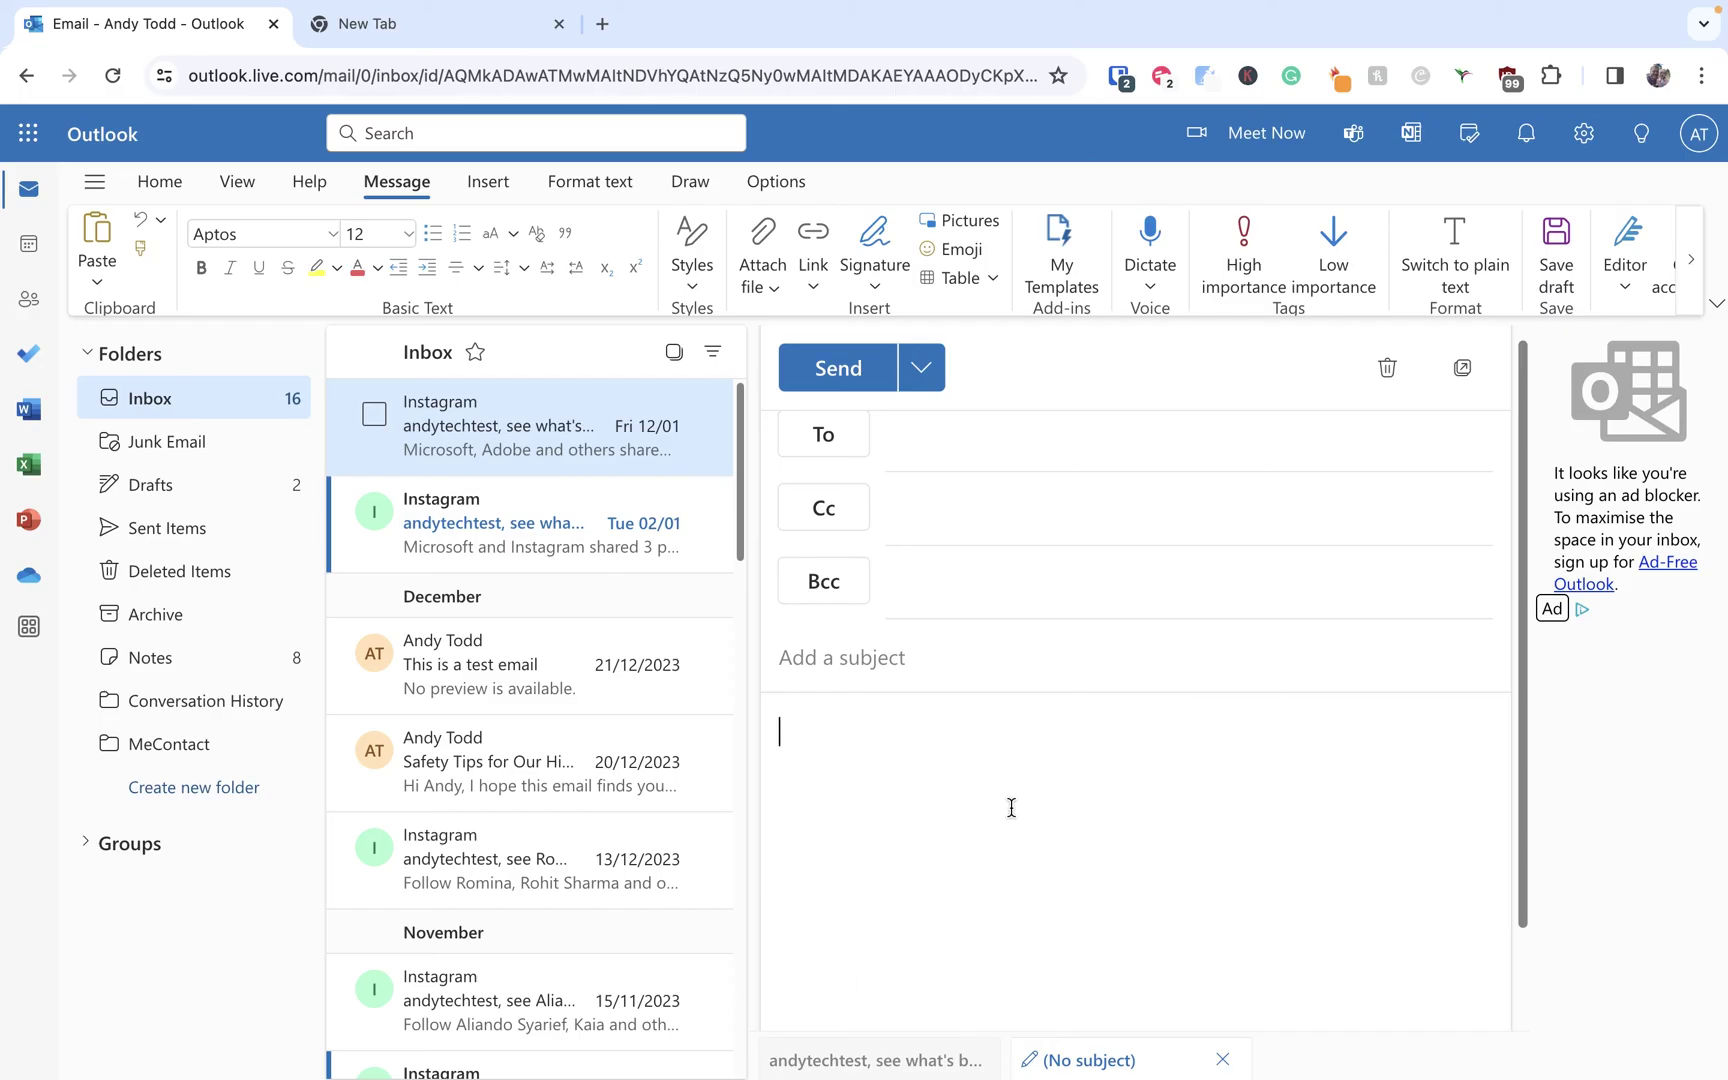
Reply to the 2 January Instagram email, which gets the Golf signature, and open the Signature list
click(510, 520)
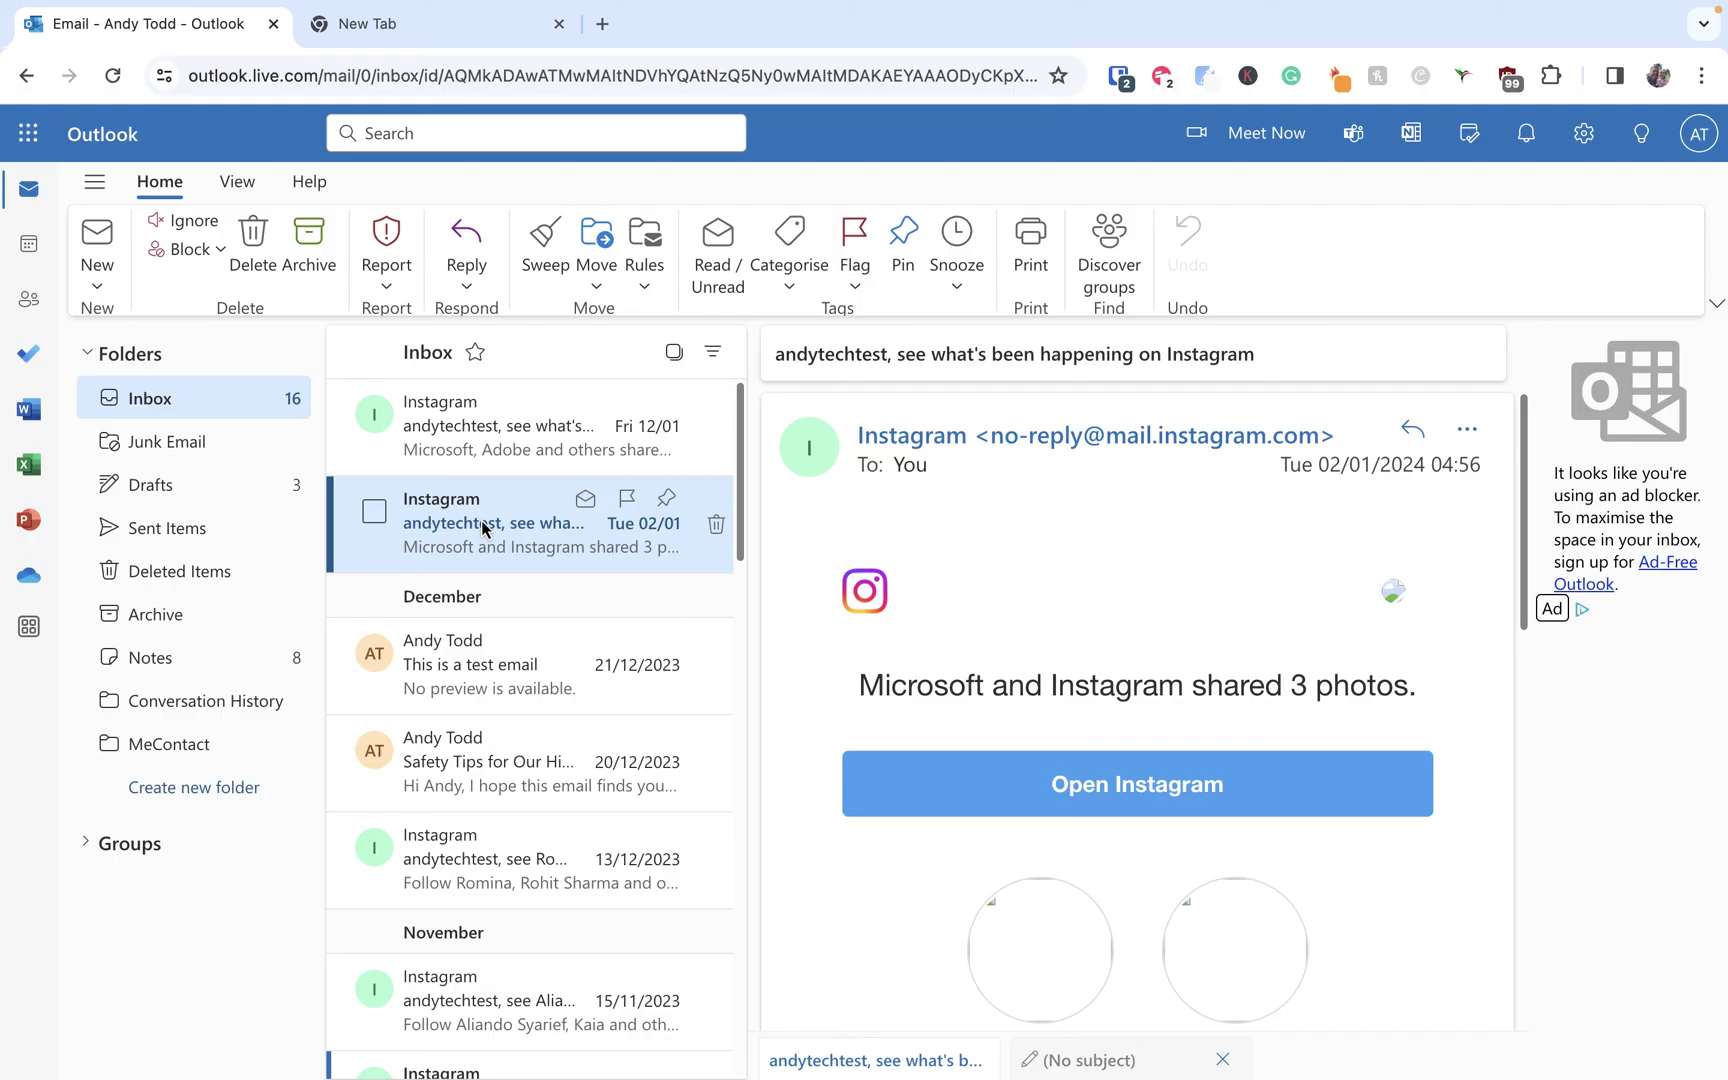
click(1410, 425)
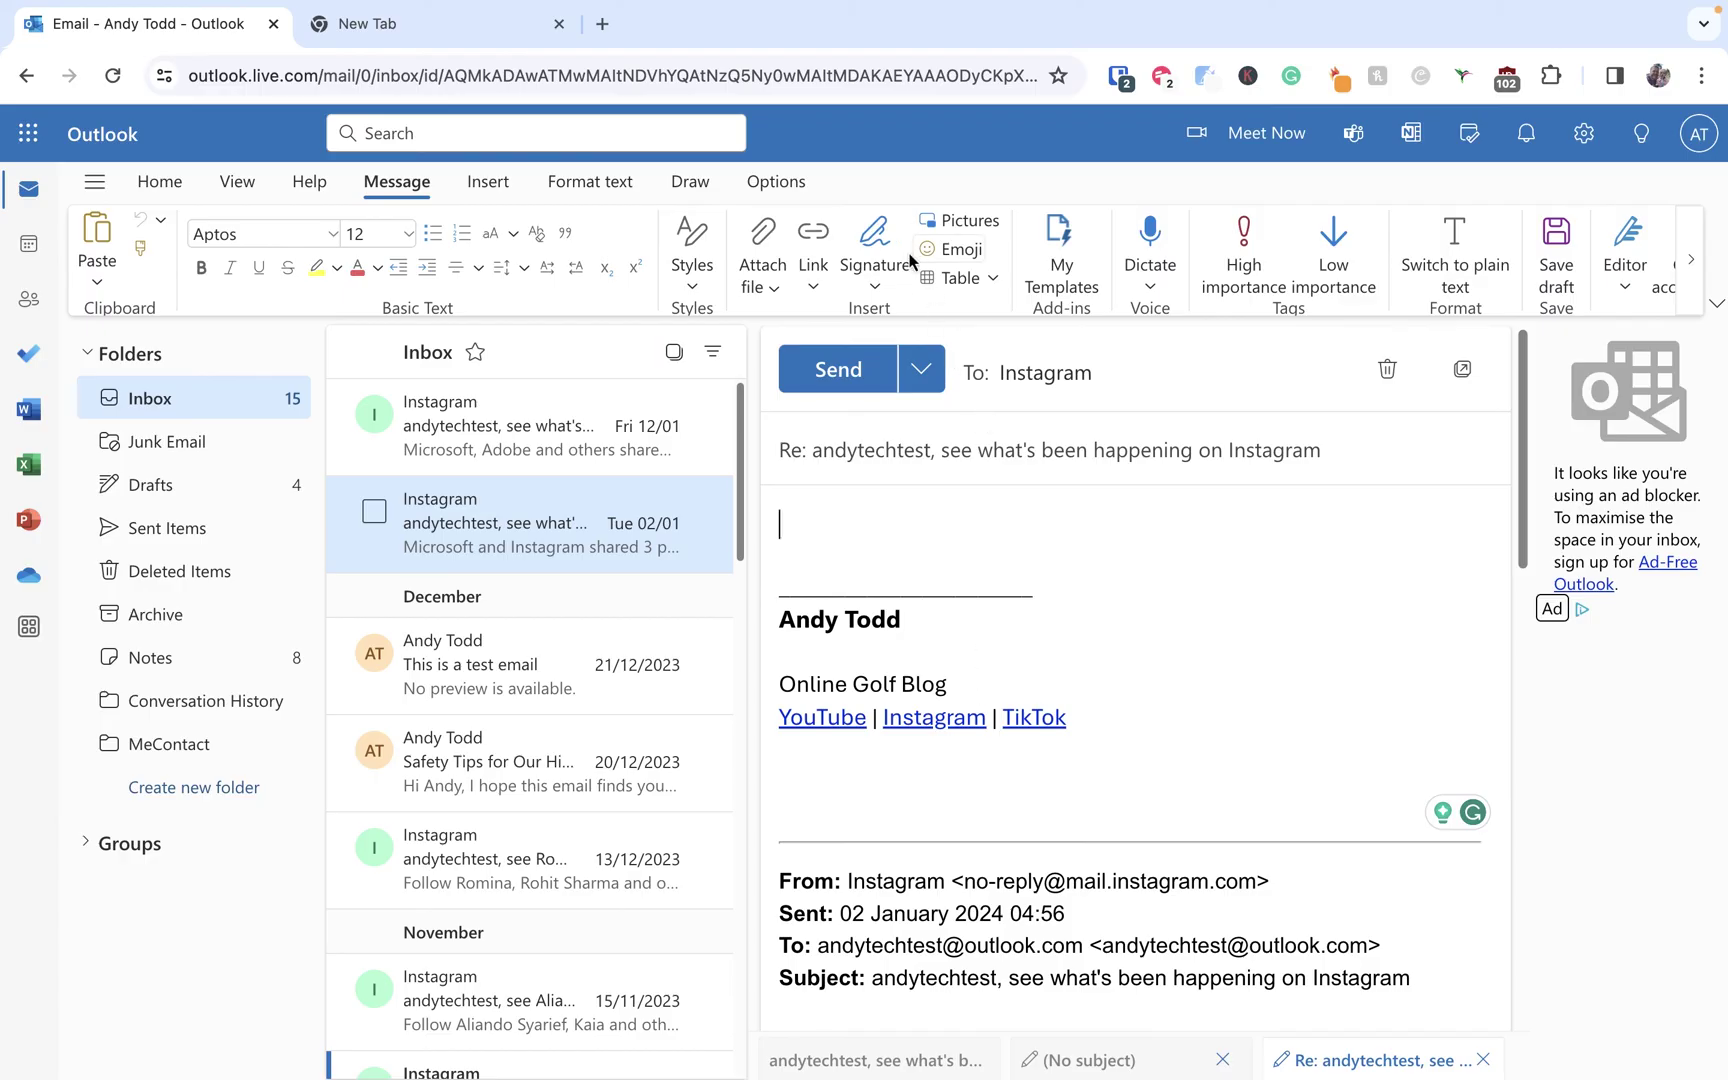
click(881, 244)
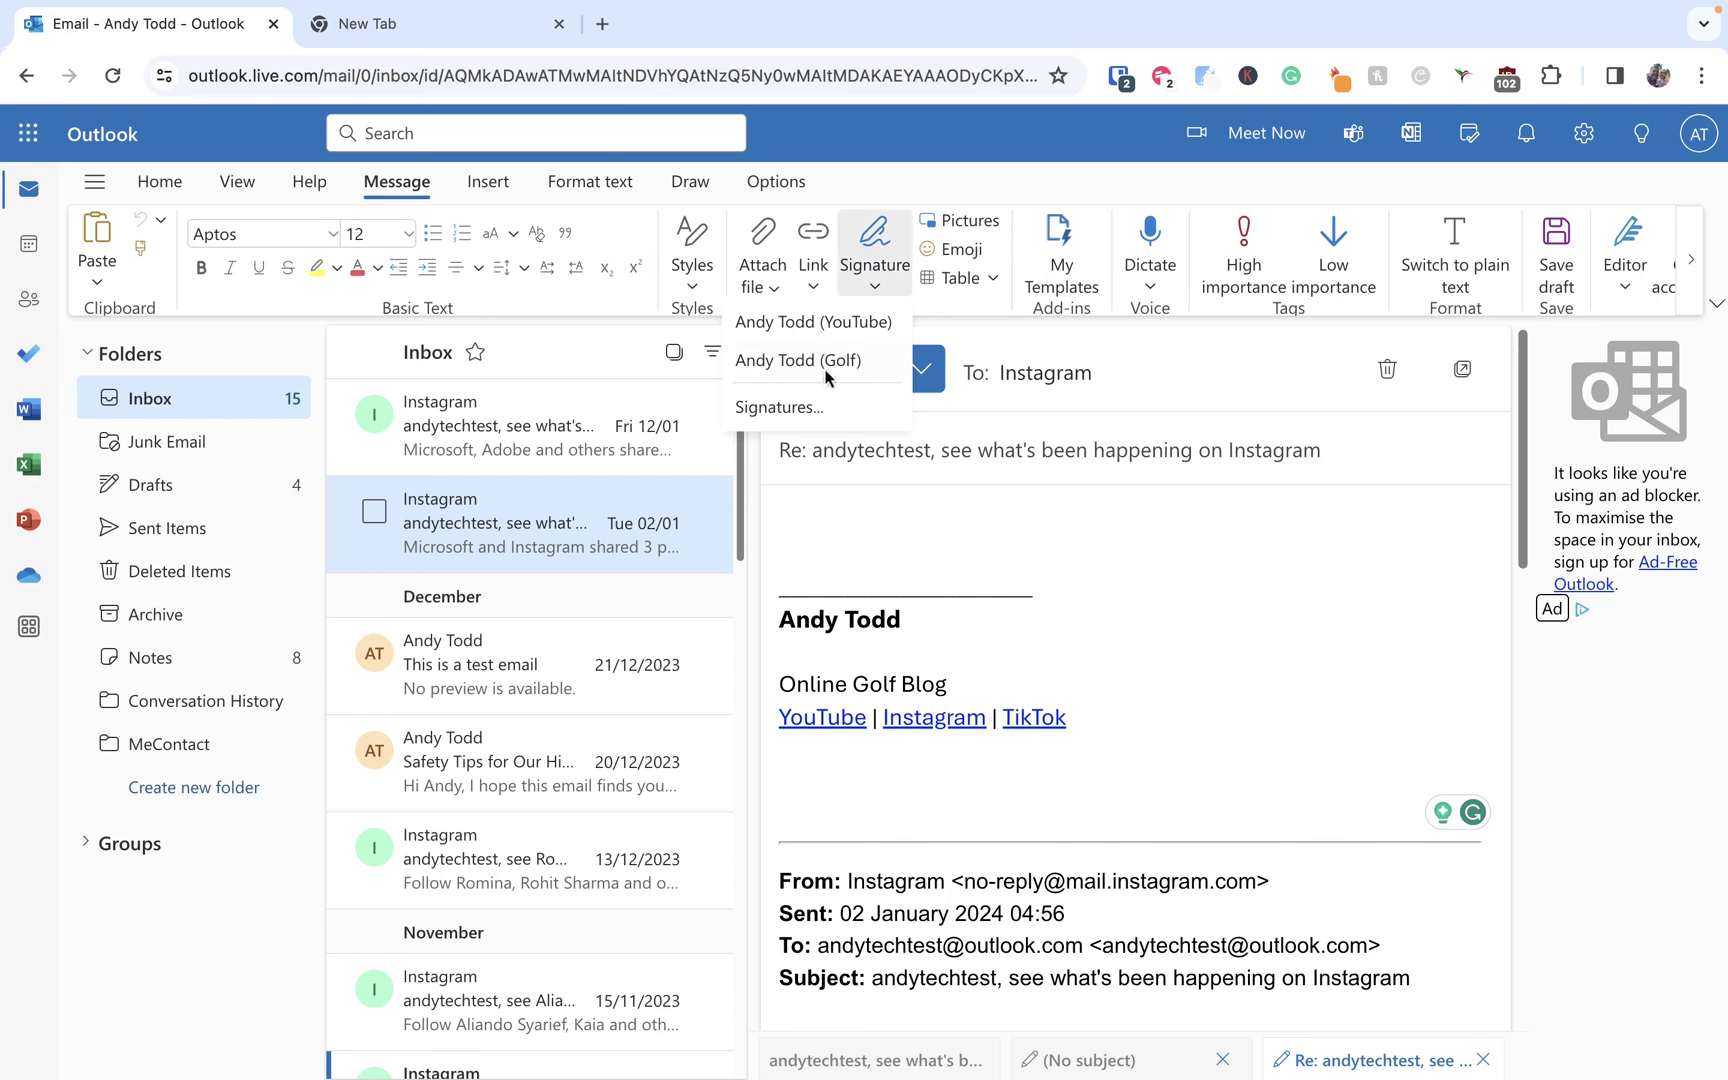
Set both new-message and reply/forward defaults to (No signature) and save
click(790, 407)
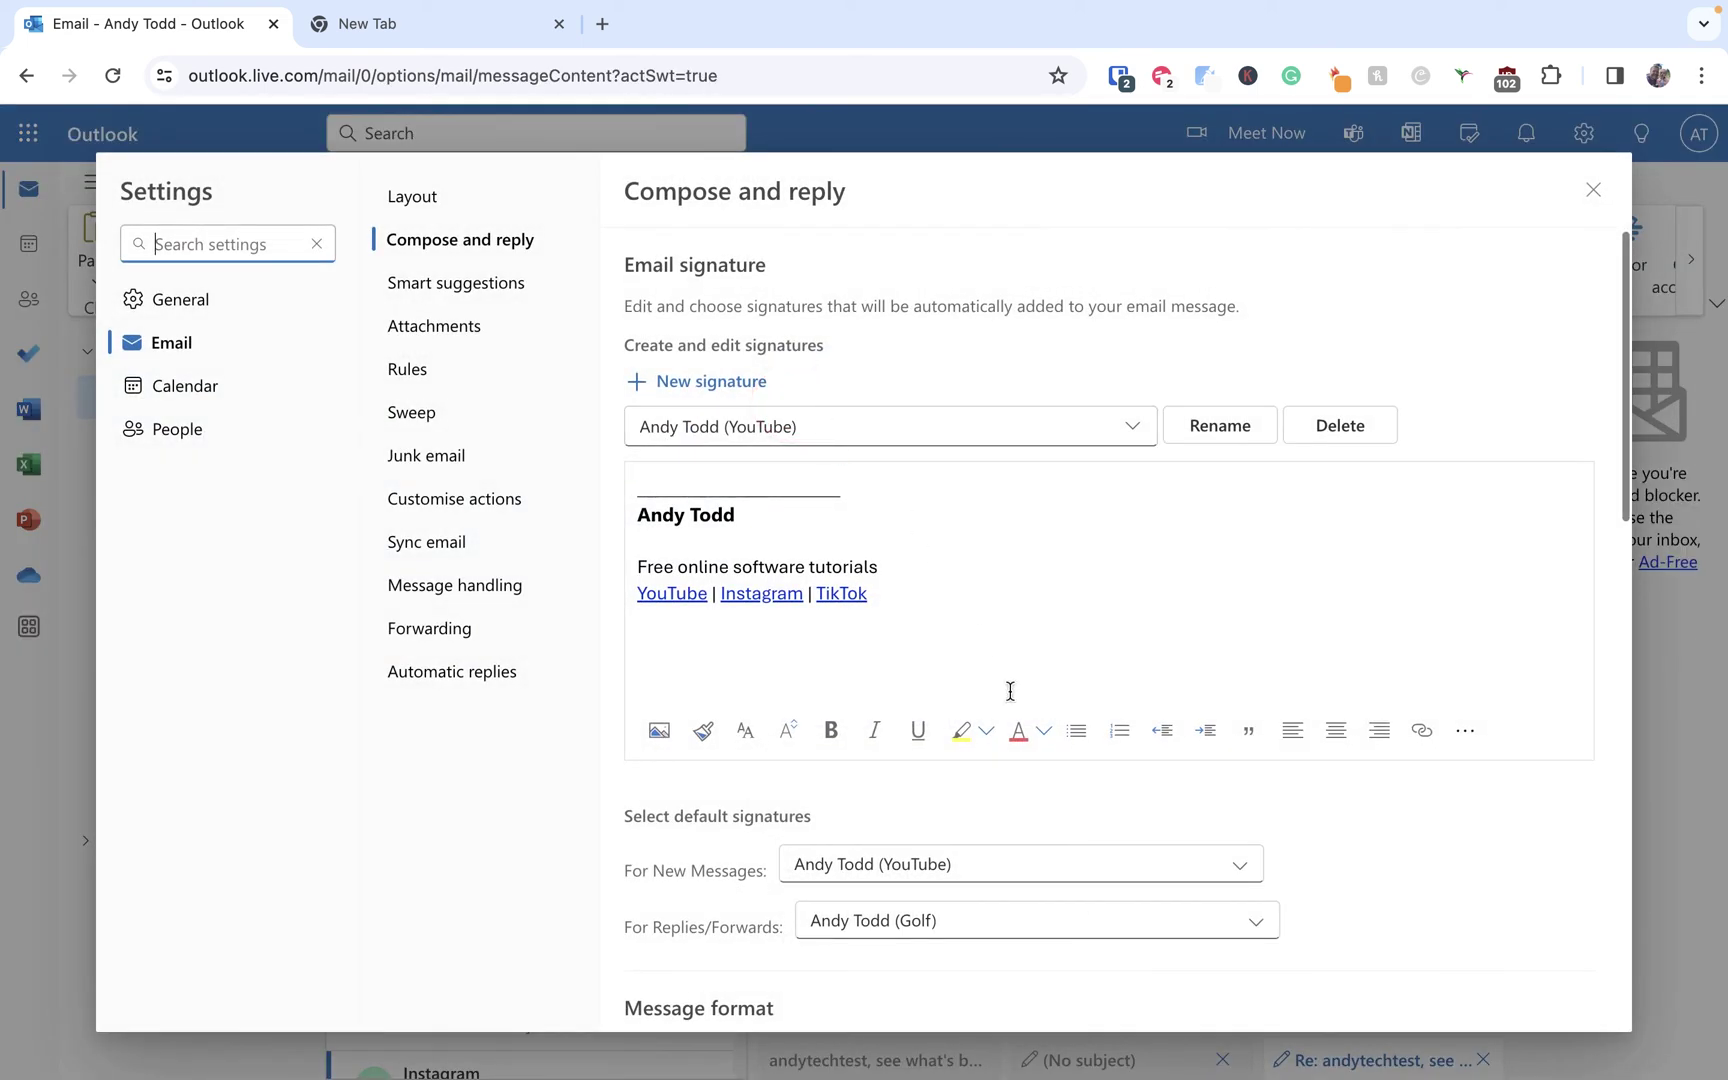
click(943, 917)
click(930, 870)
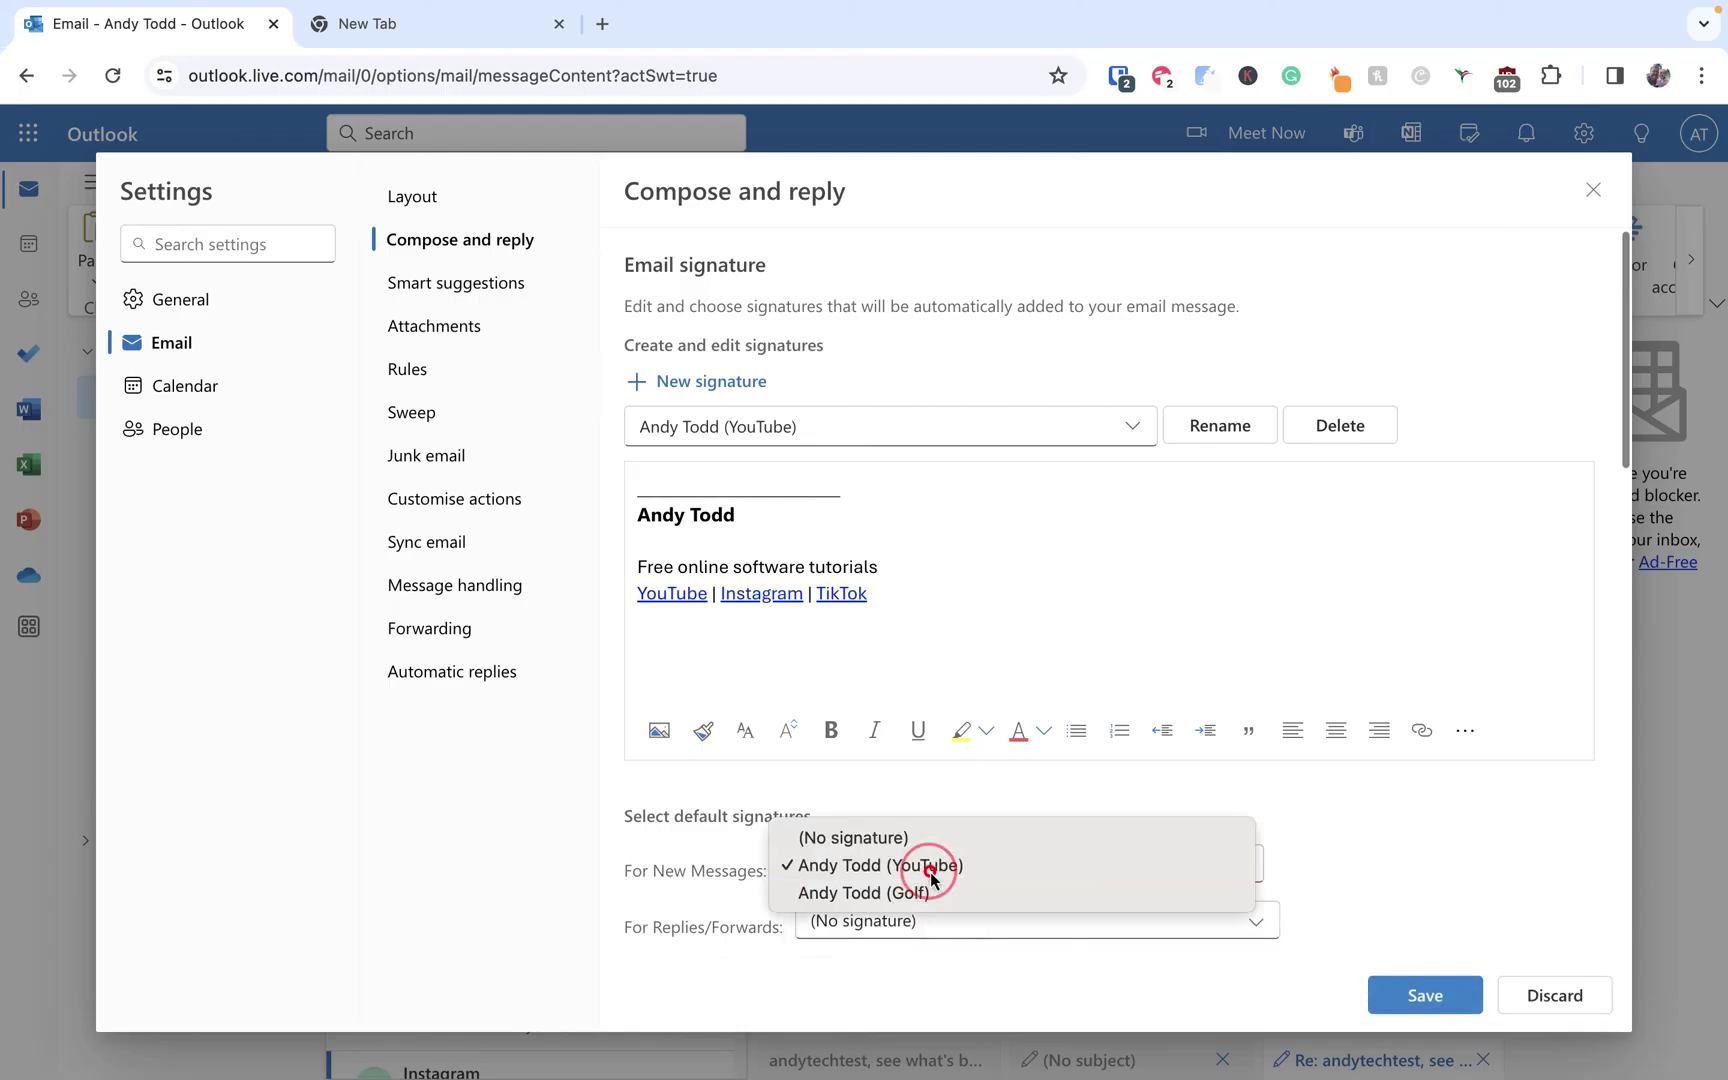
click(918, 836)
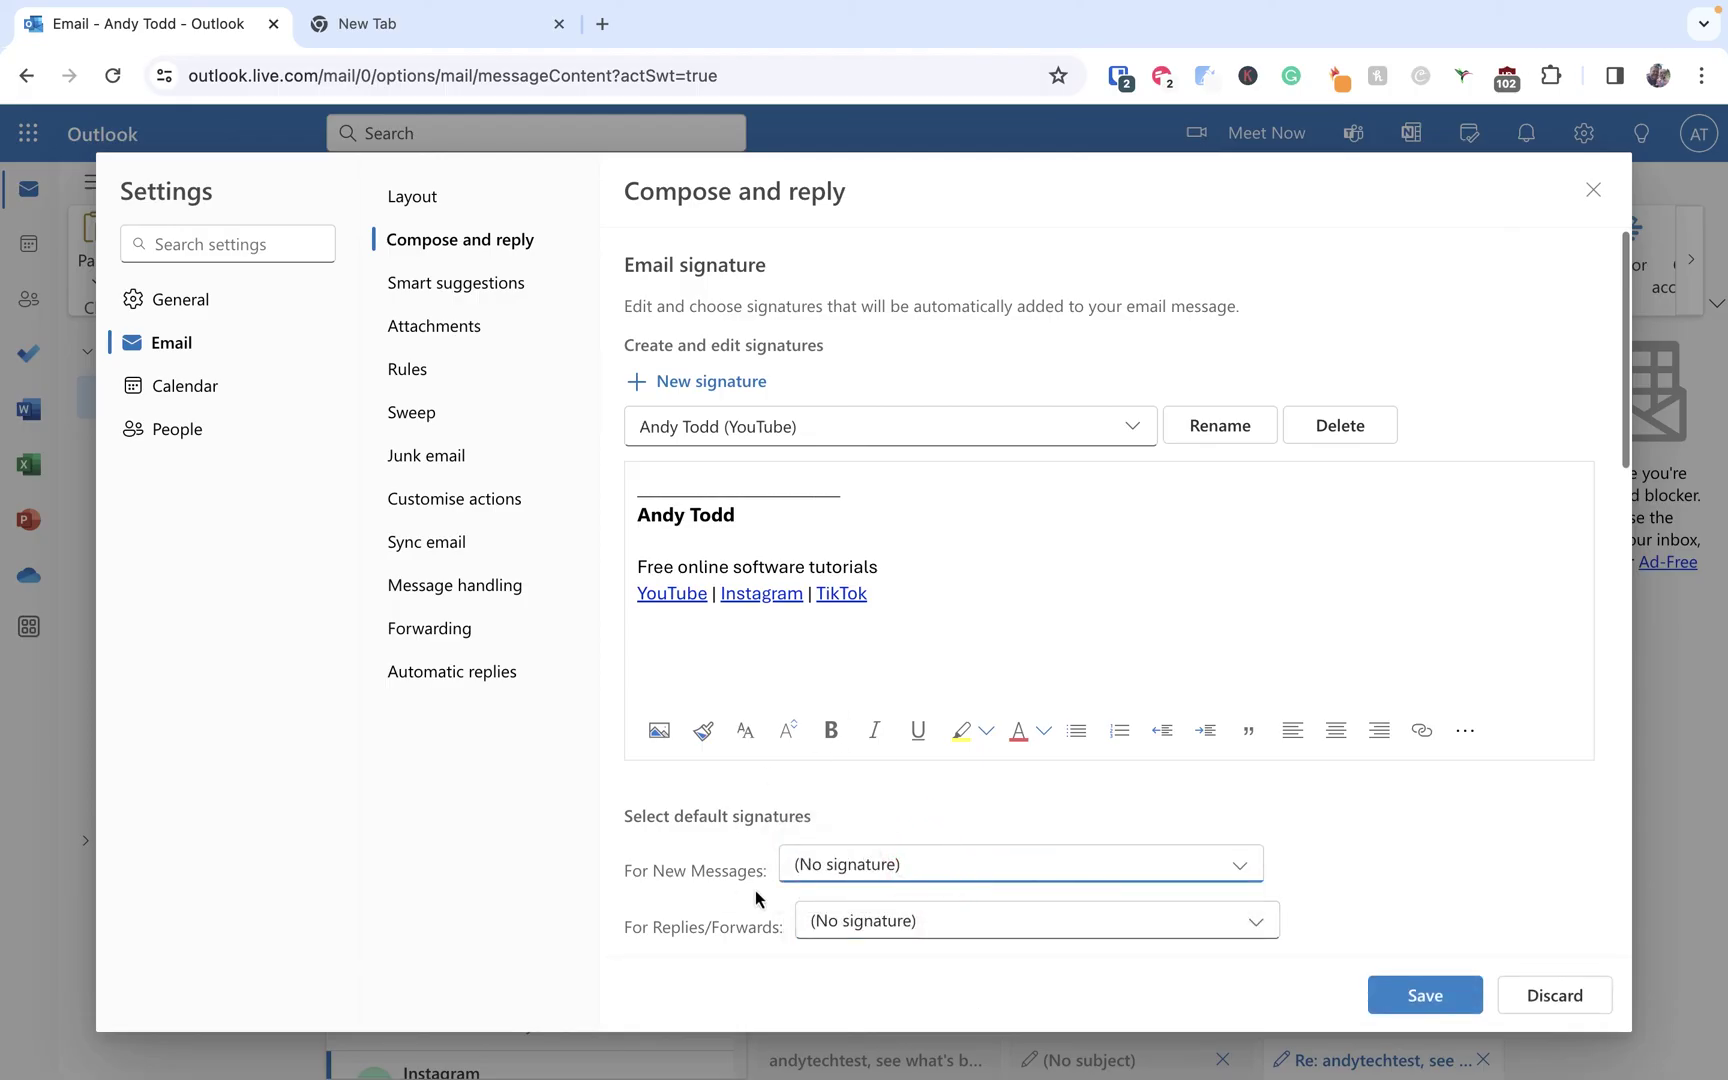
click(1420, 990)
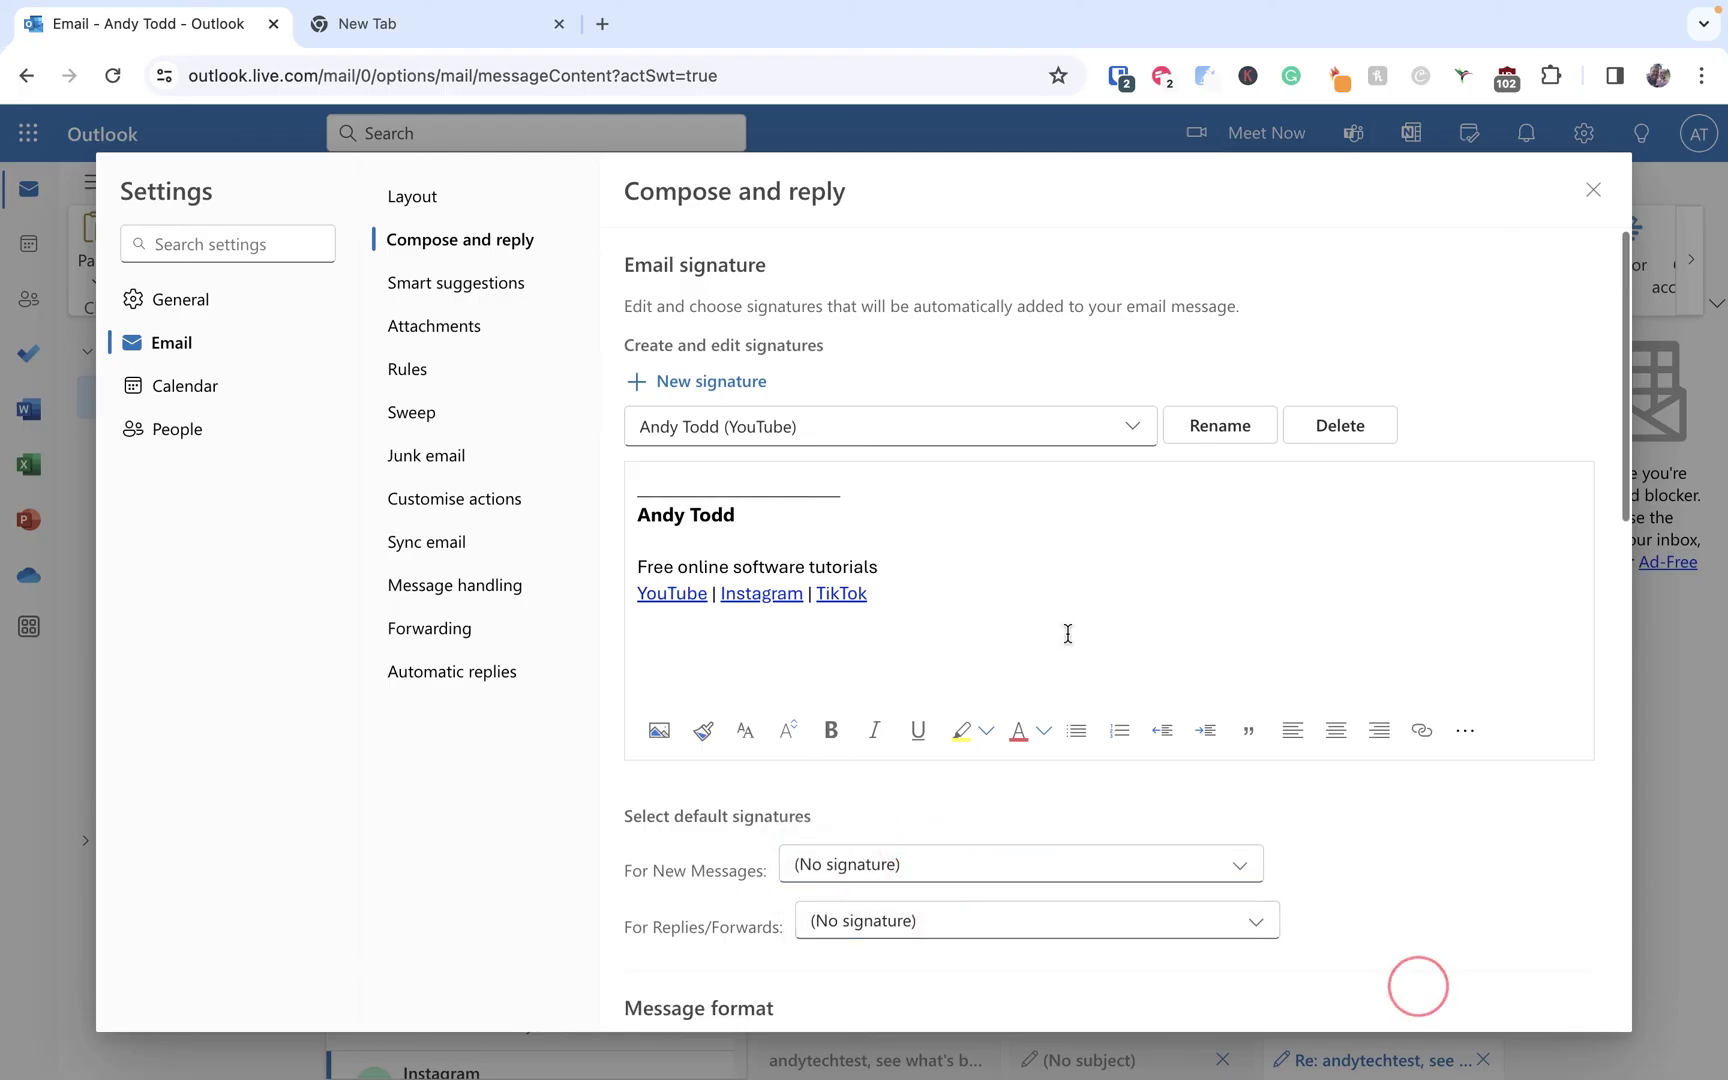
Delete the (Golf) signature and confirm only the (YouTube) one remains
click(1117, 430)
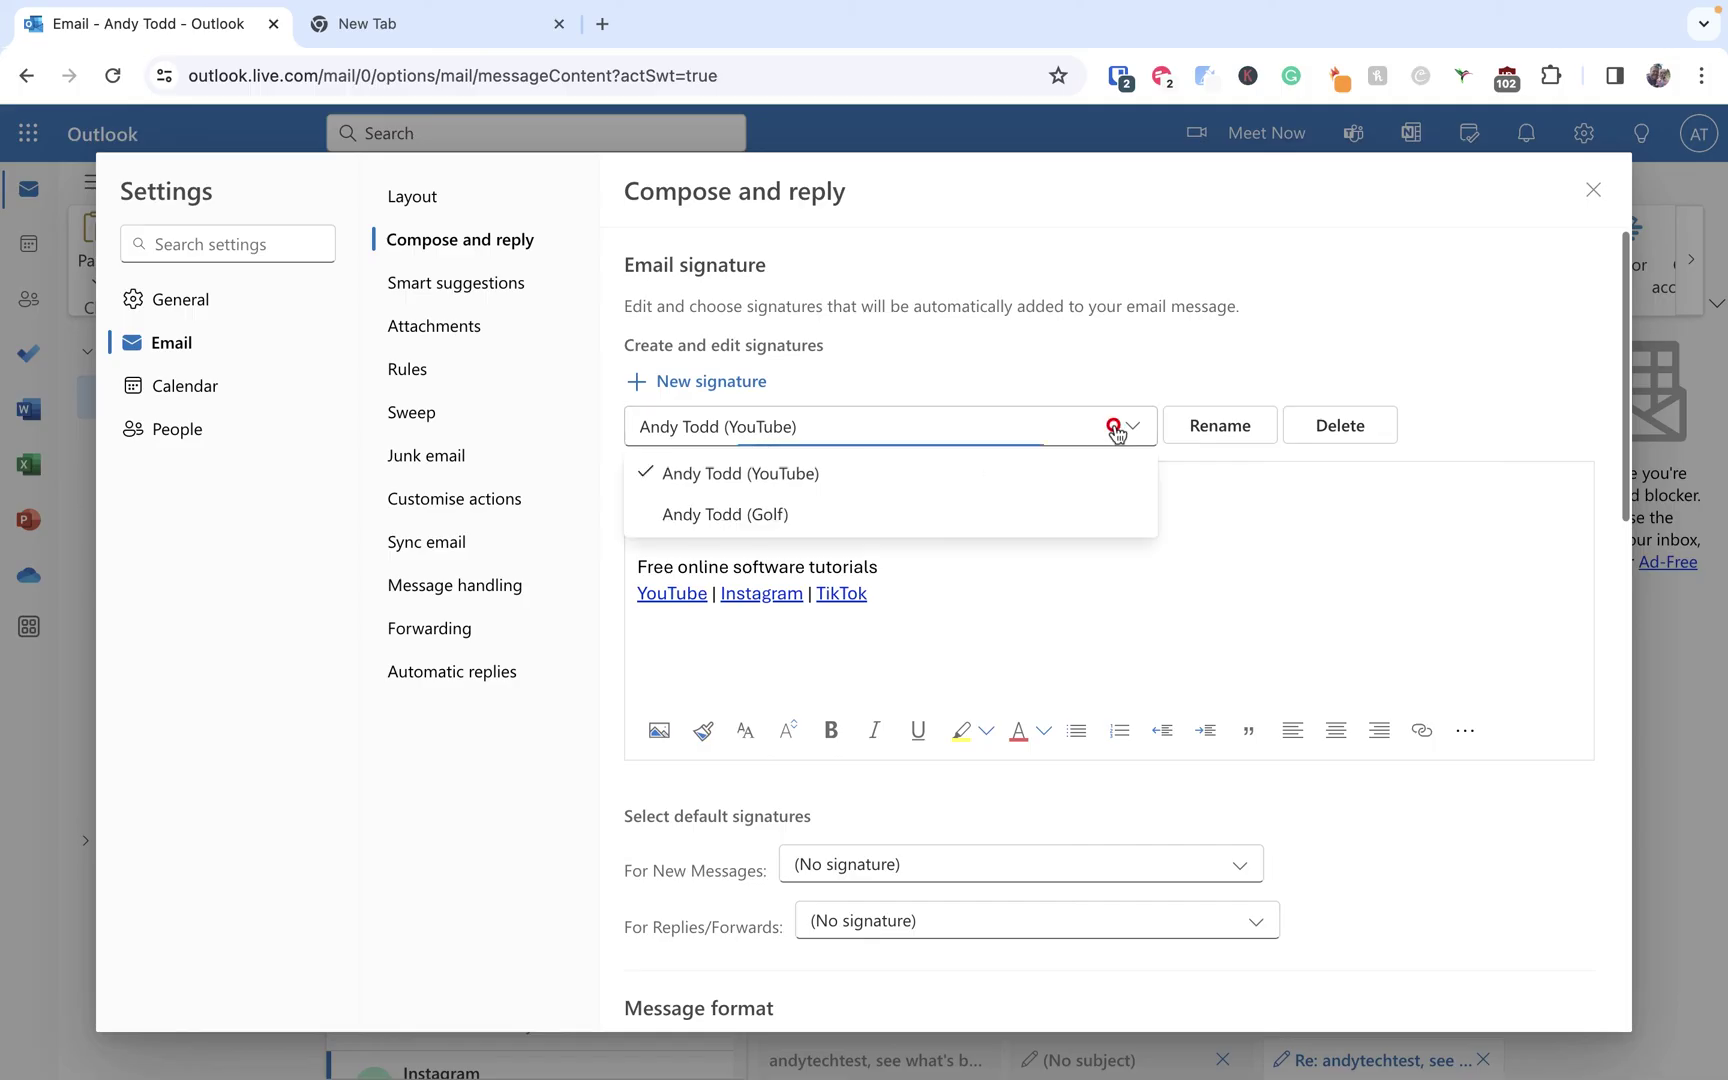
click(835, 519)
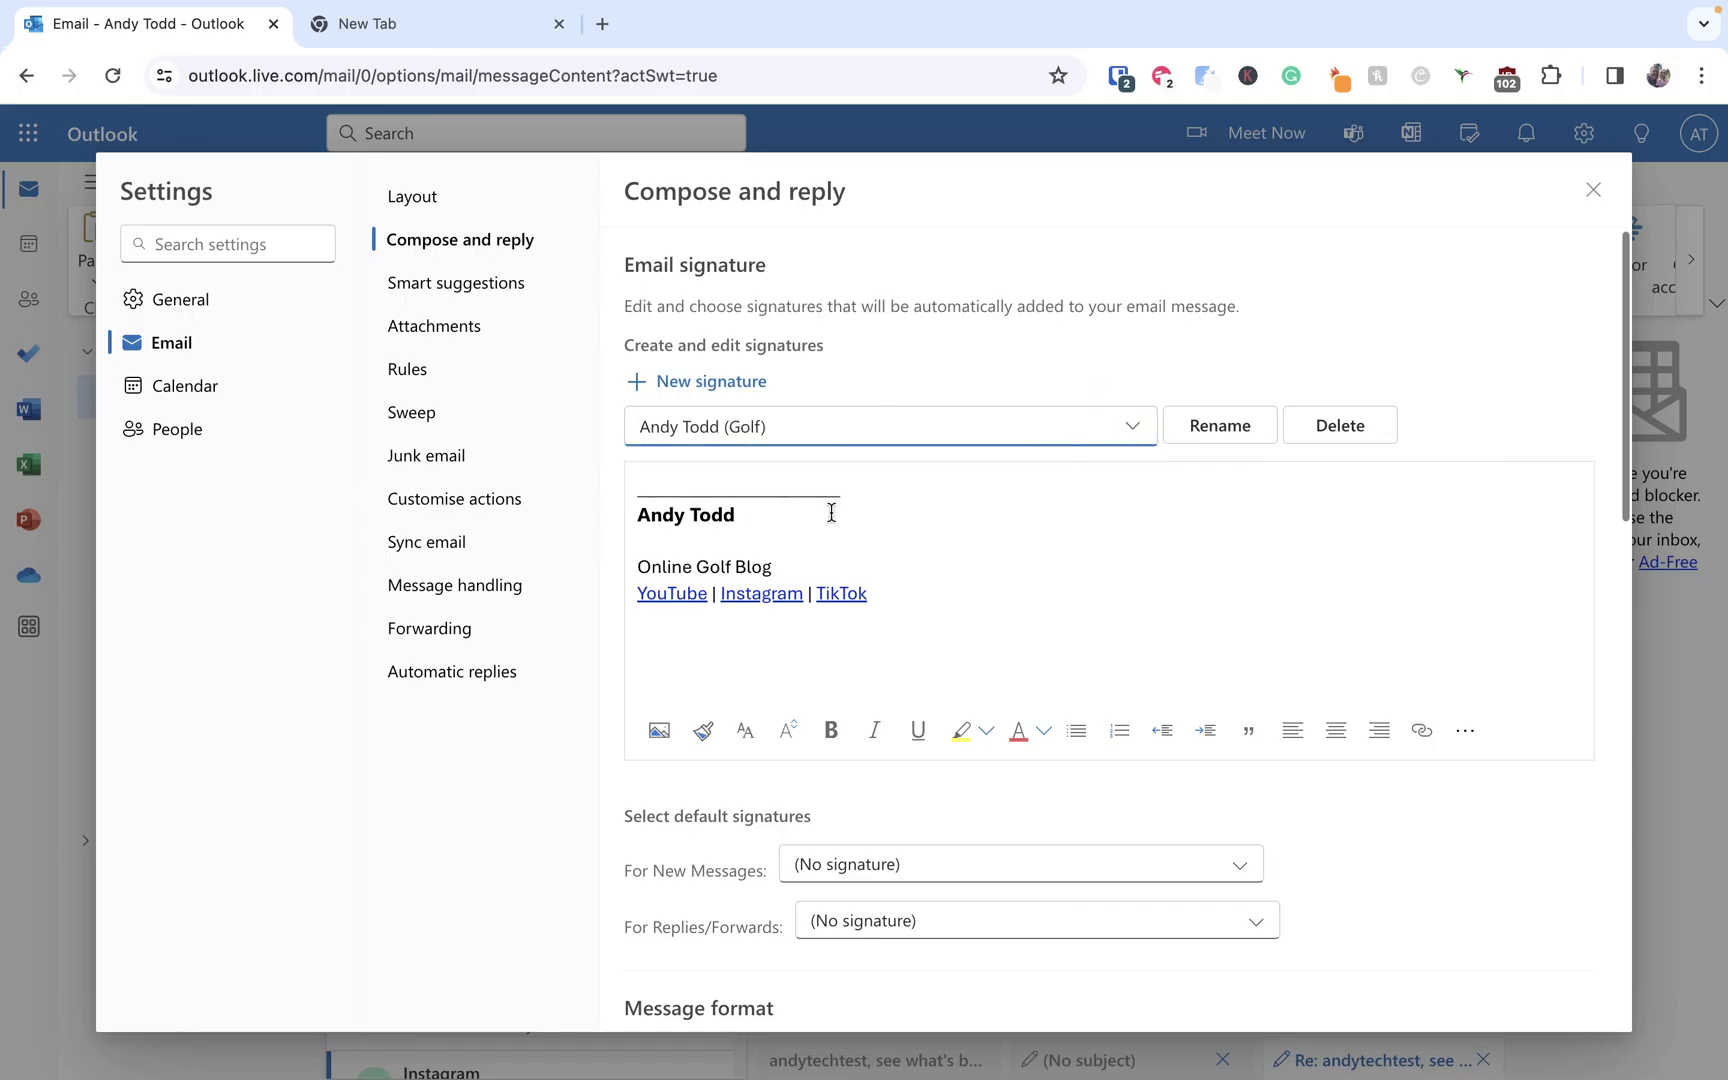
click(1355, 434)
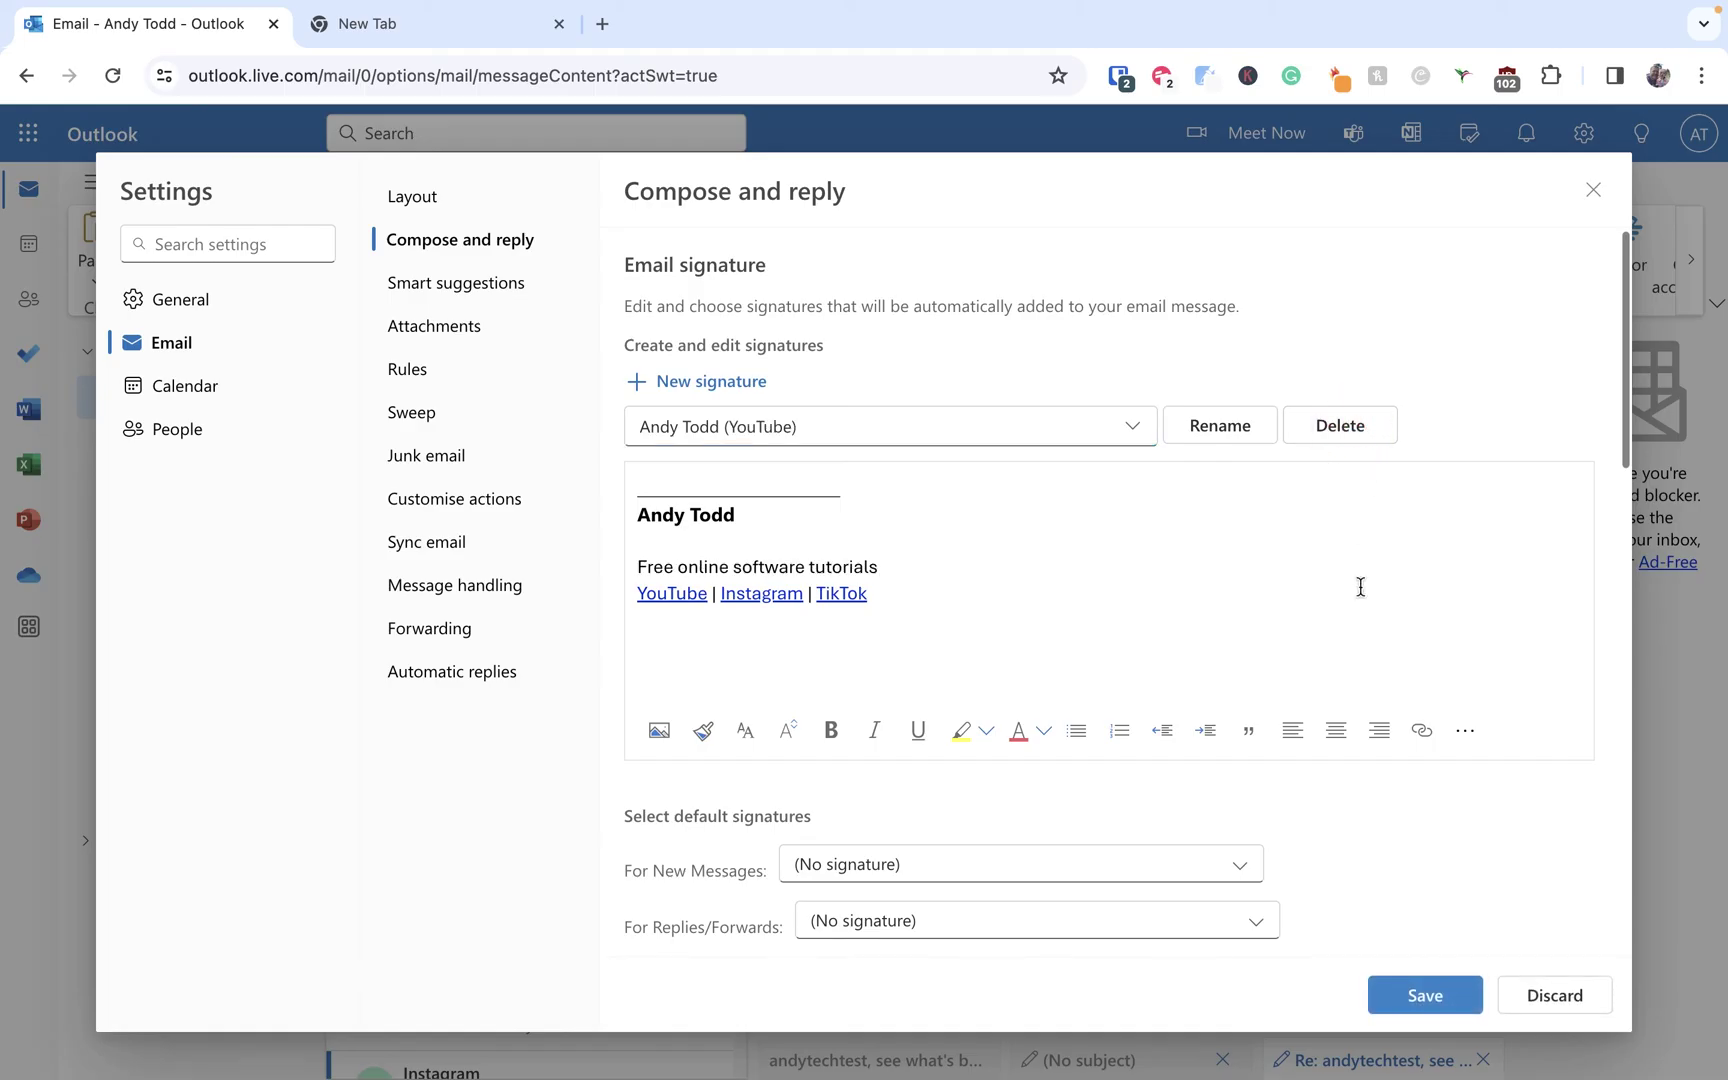
click(1132, 445)
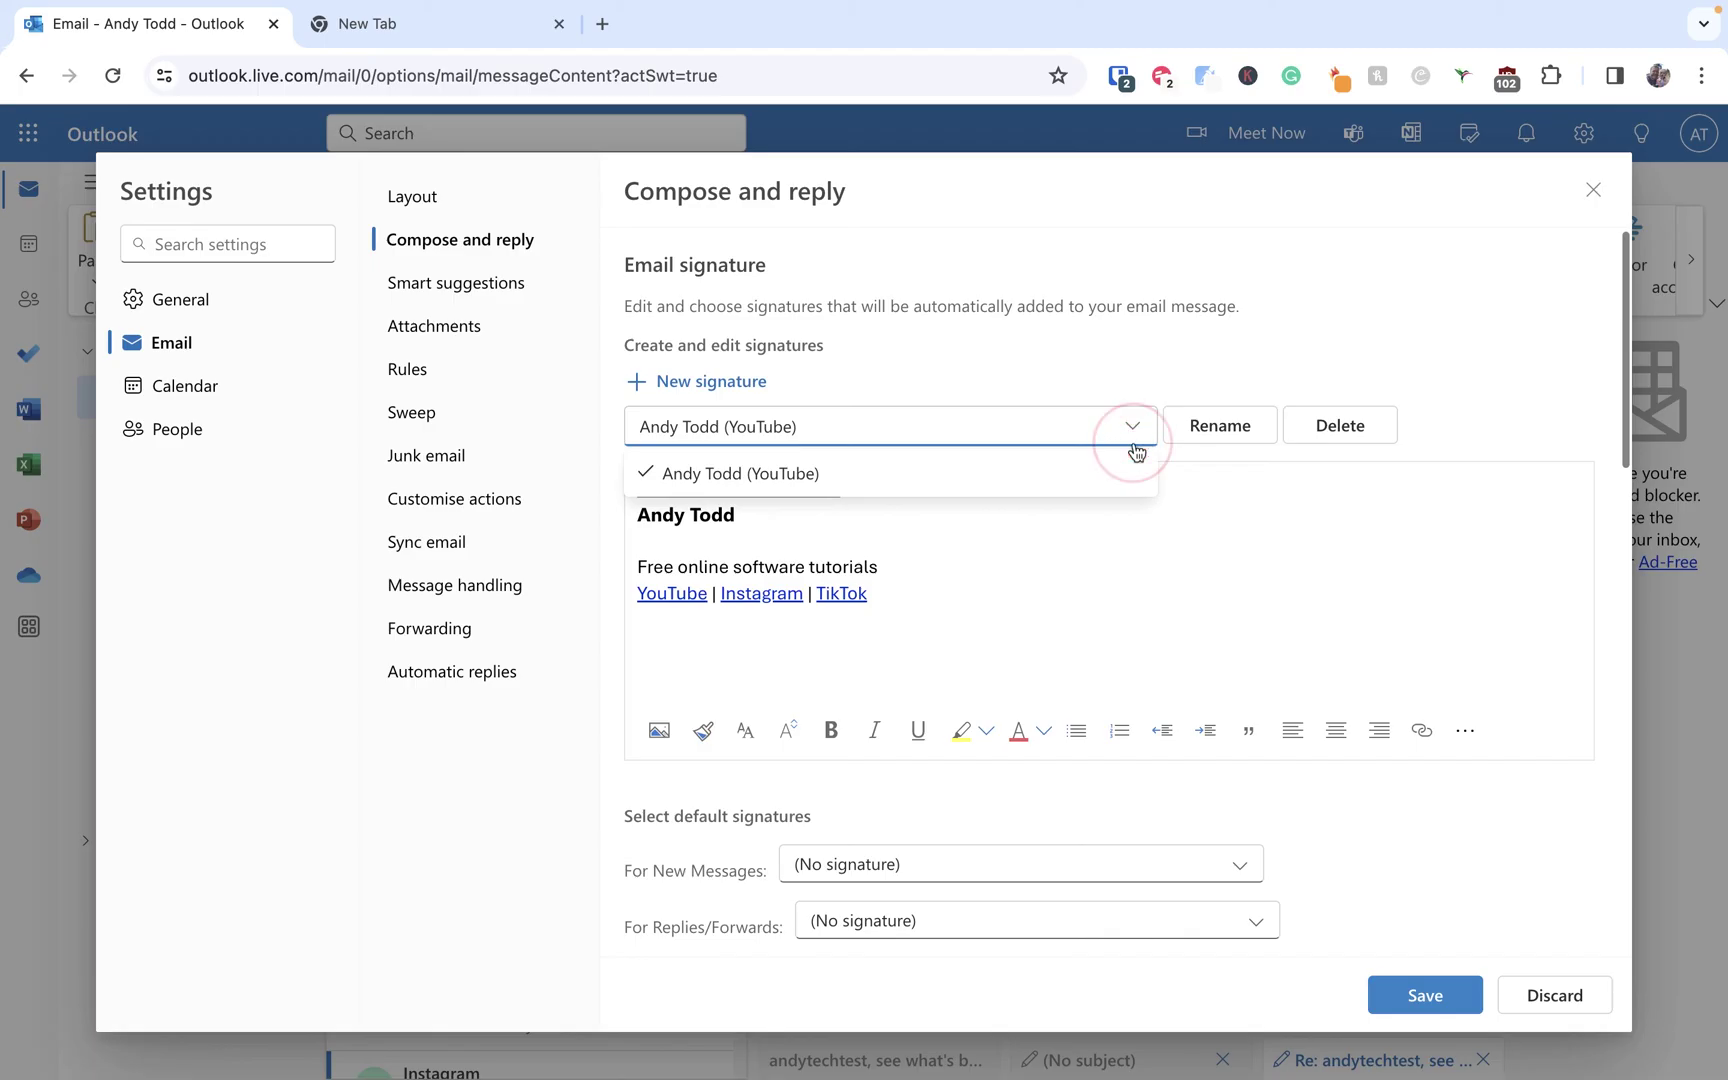
click(1134, 440)
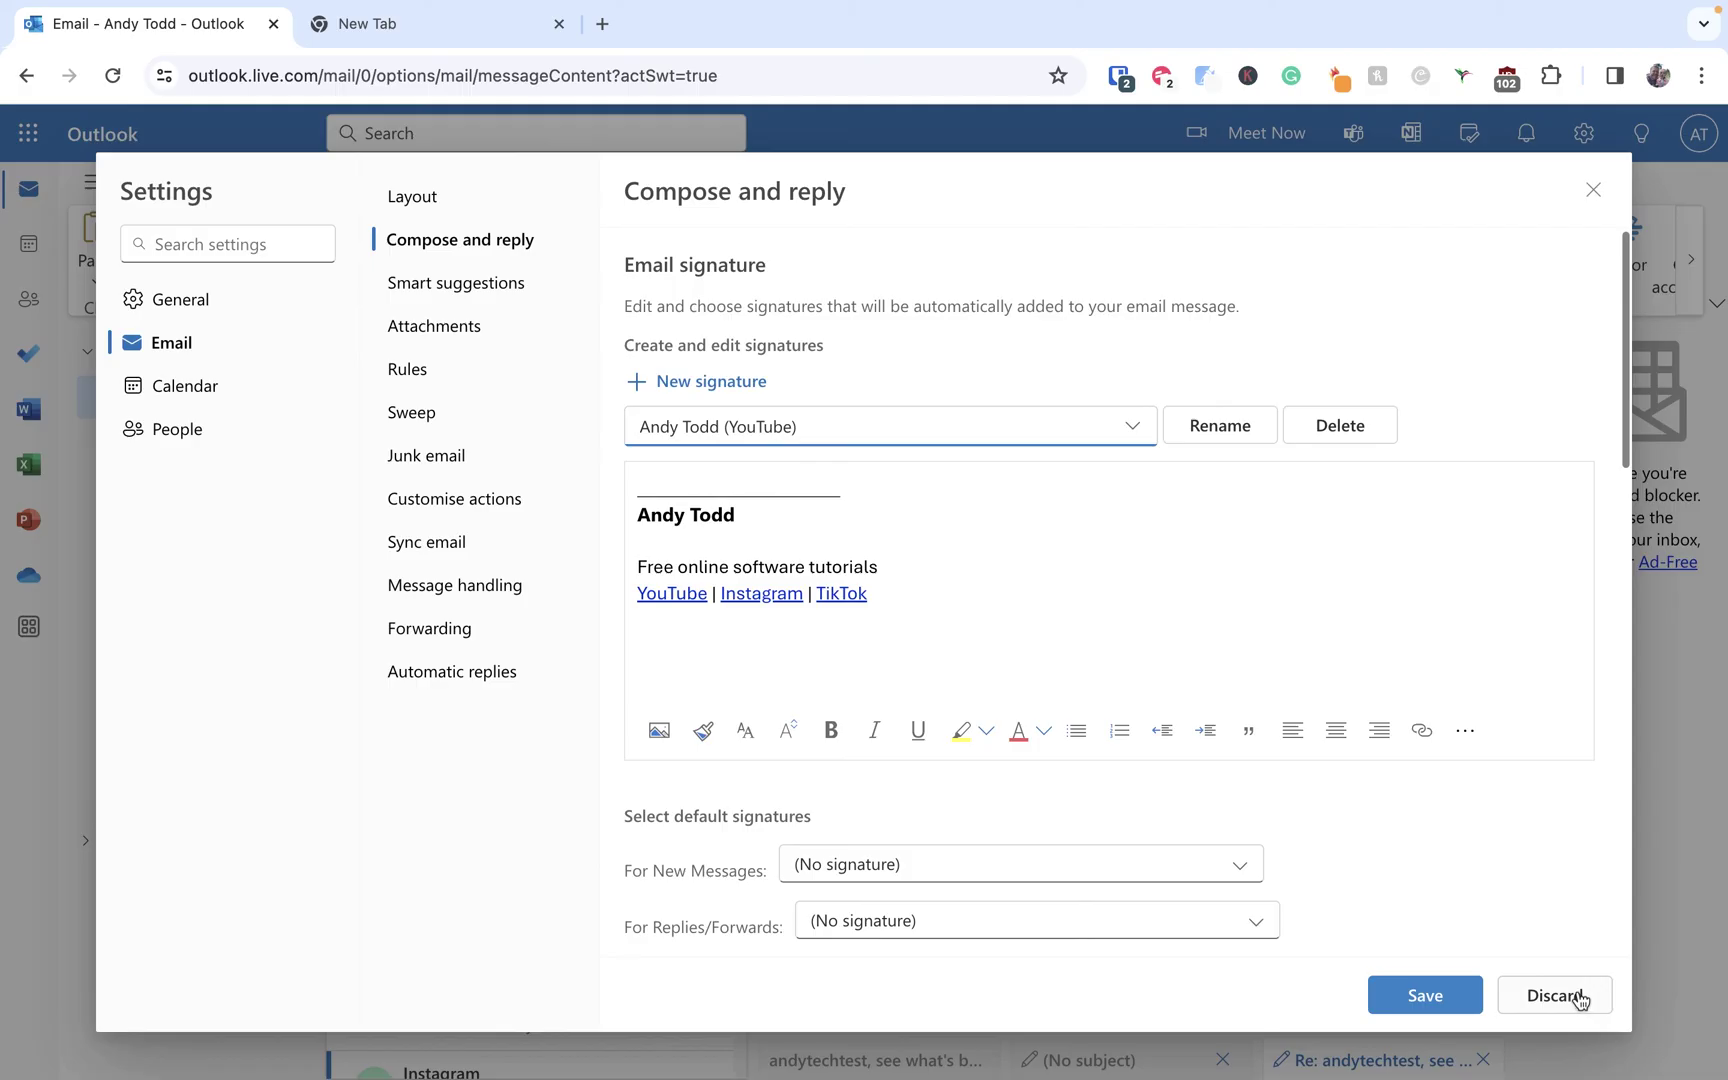
Save and close Settings, then remove the Golf signature from the open reply
click(1420, 995)
click(1592, 196)
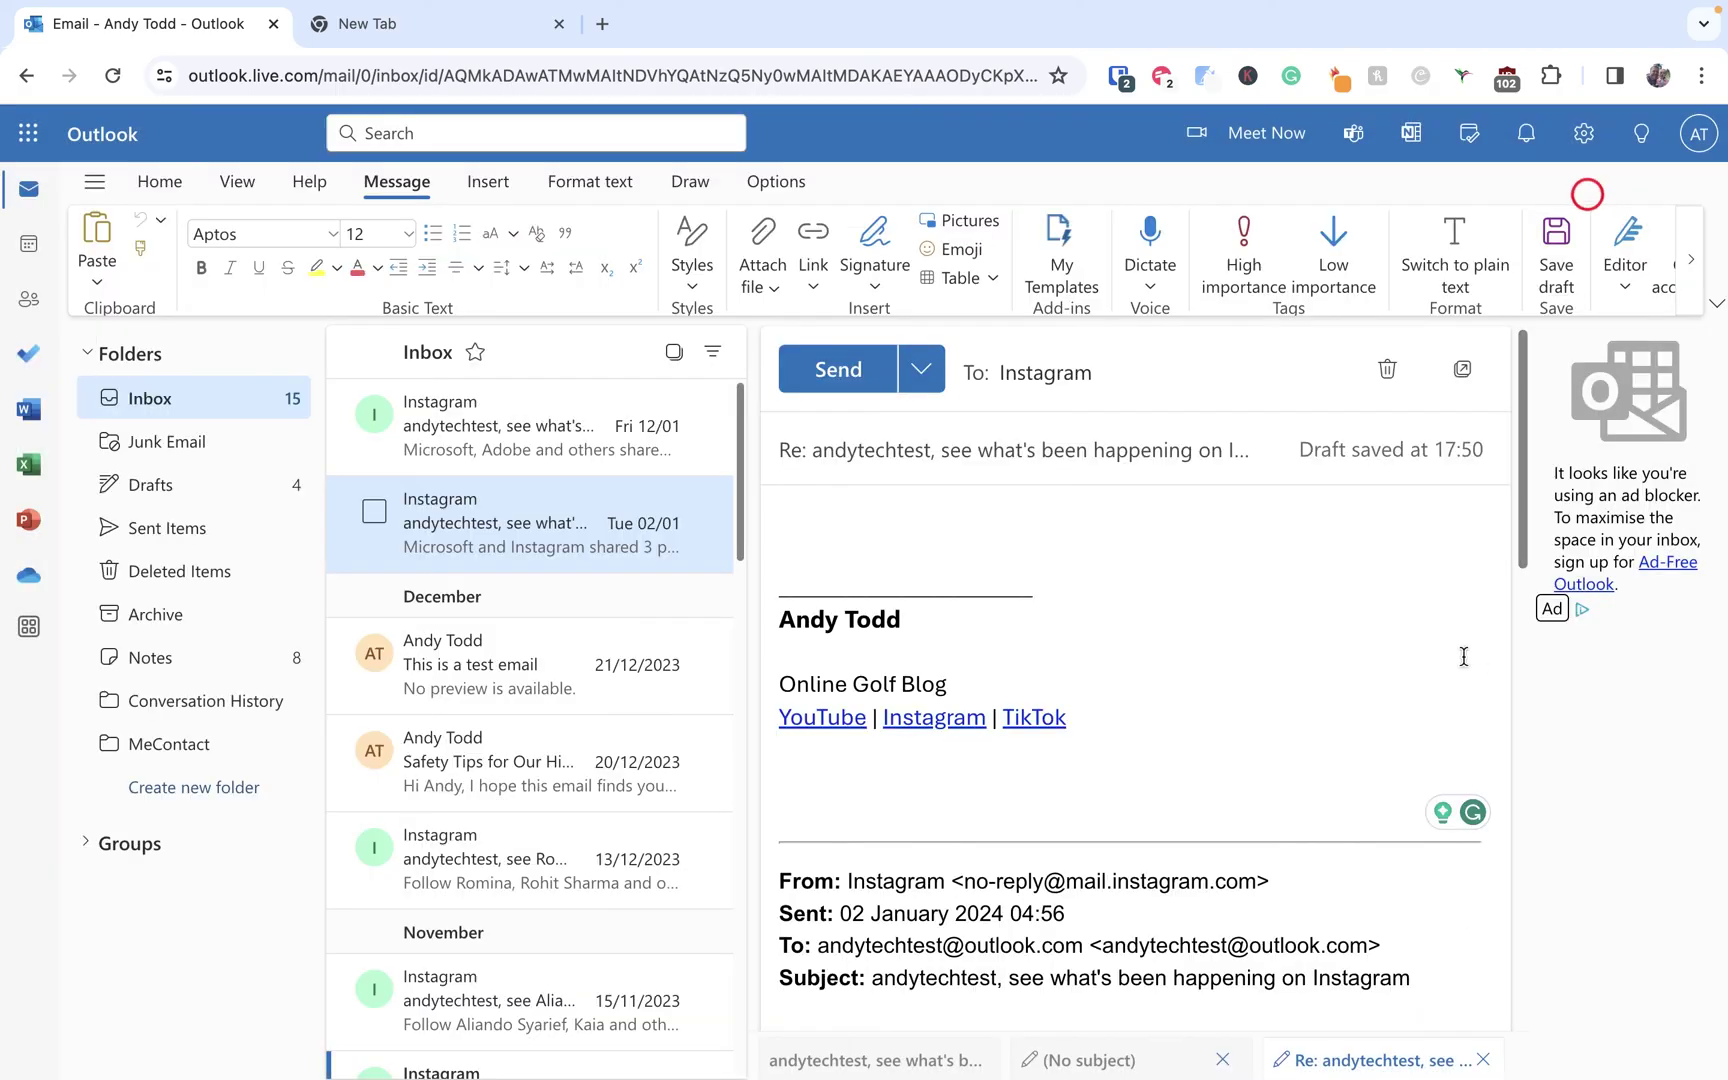
triple_click(1208, 709)
key(BackSpace)
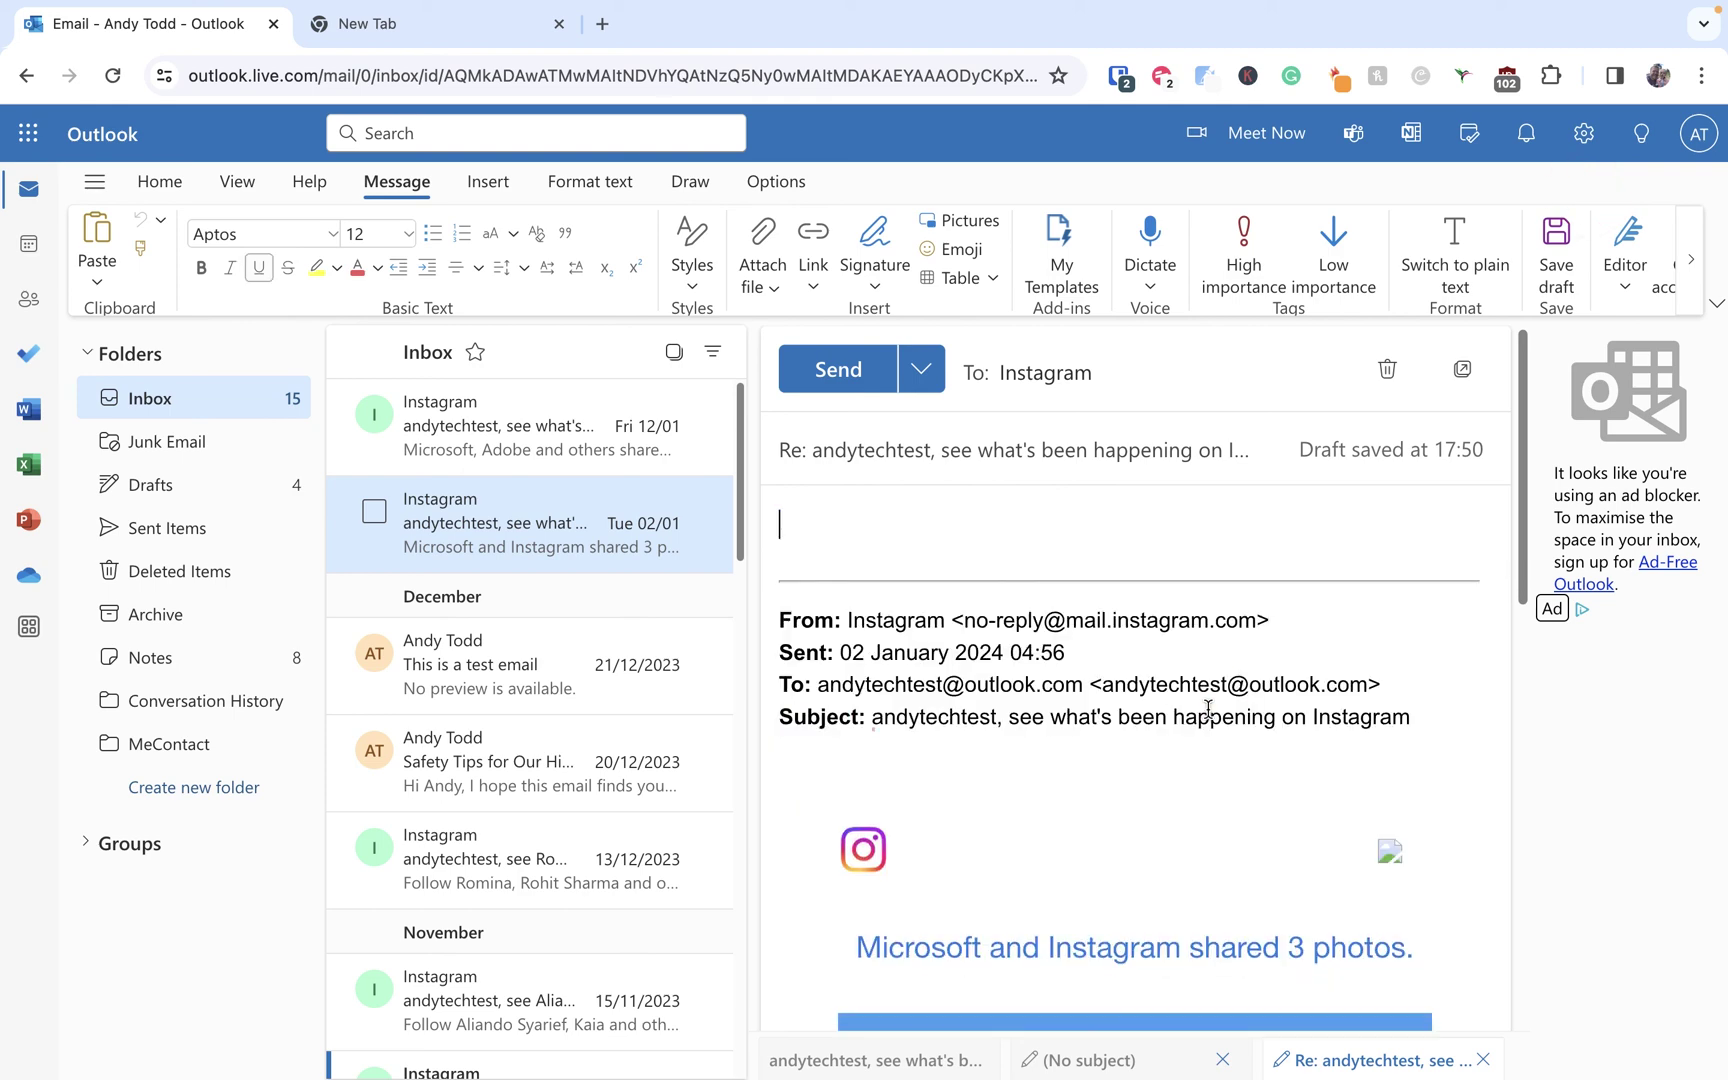
Reply to the first Instagram email to confirm it opens unsigned, then discard it
click(456, 428)
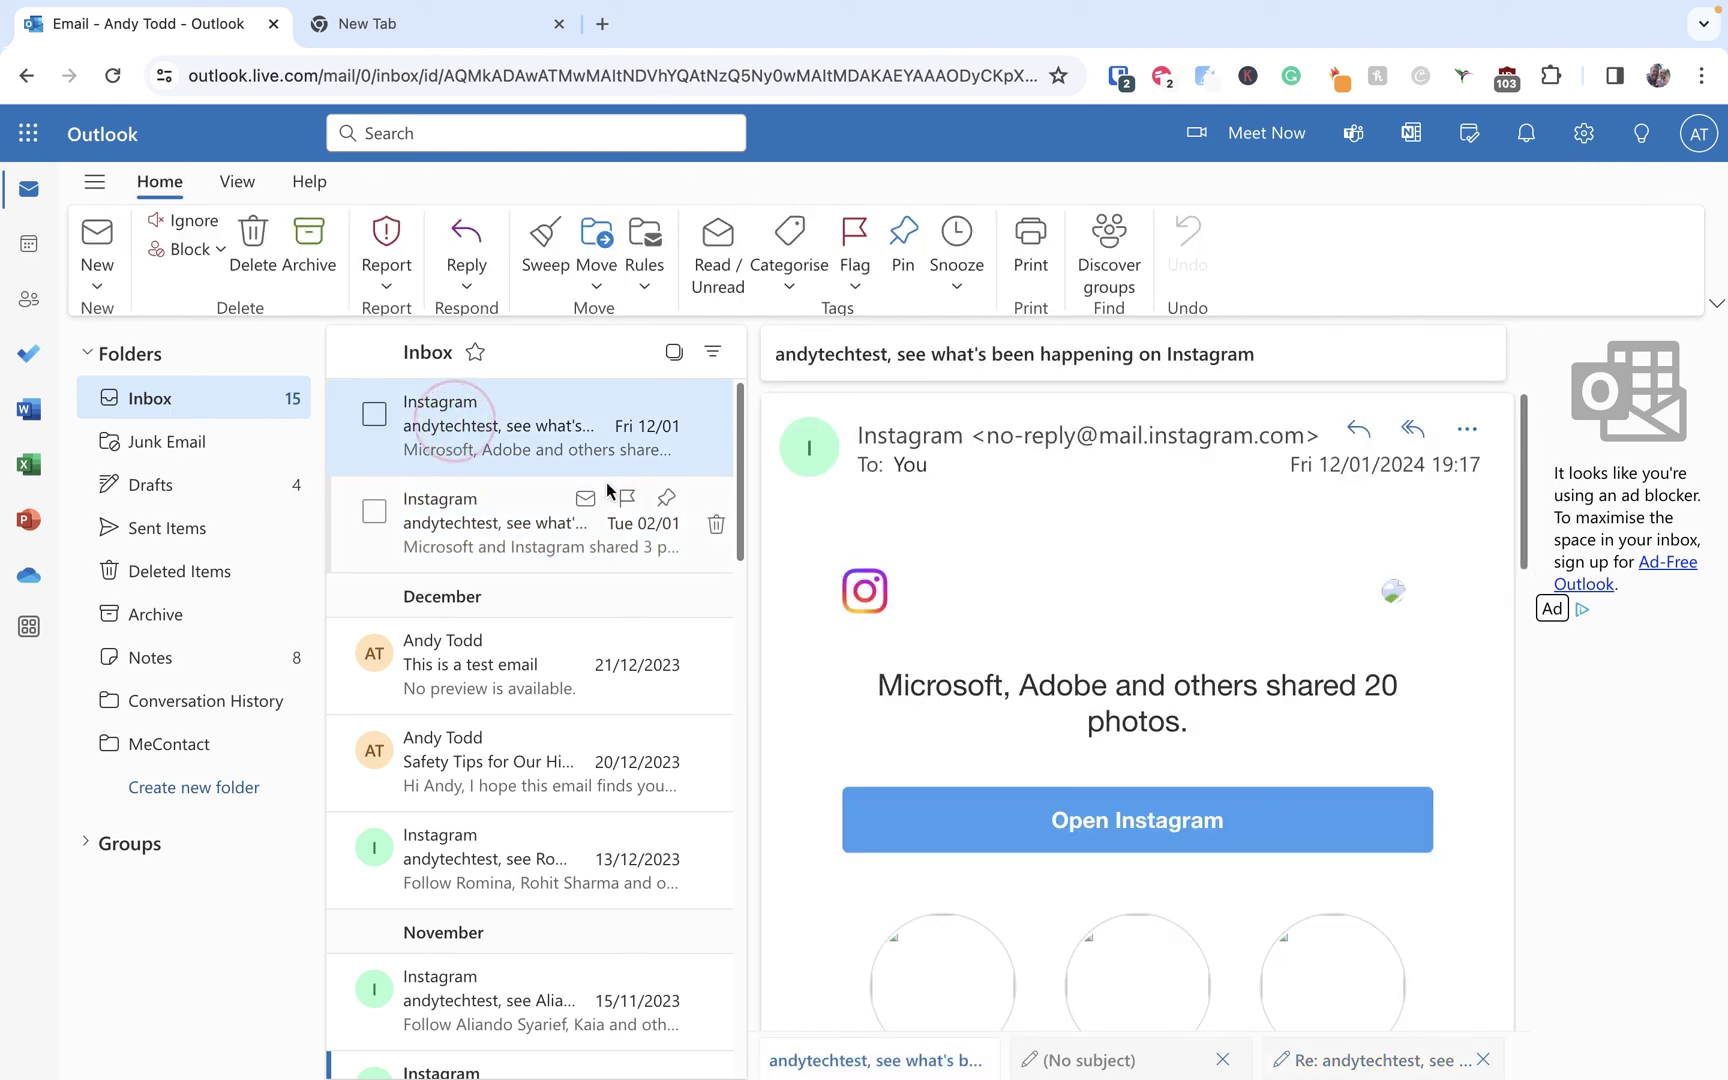
click(1349, 427)
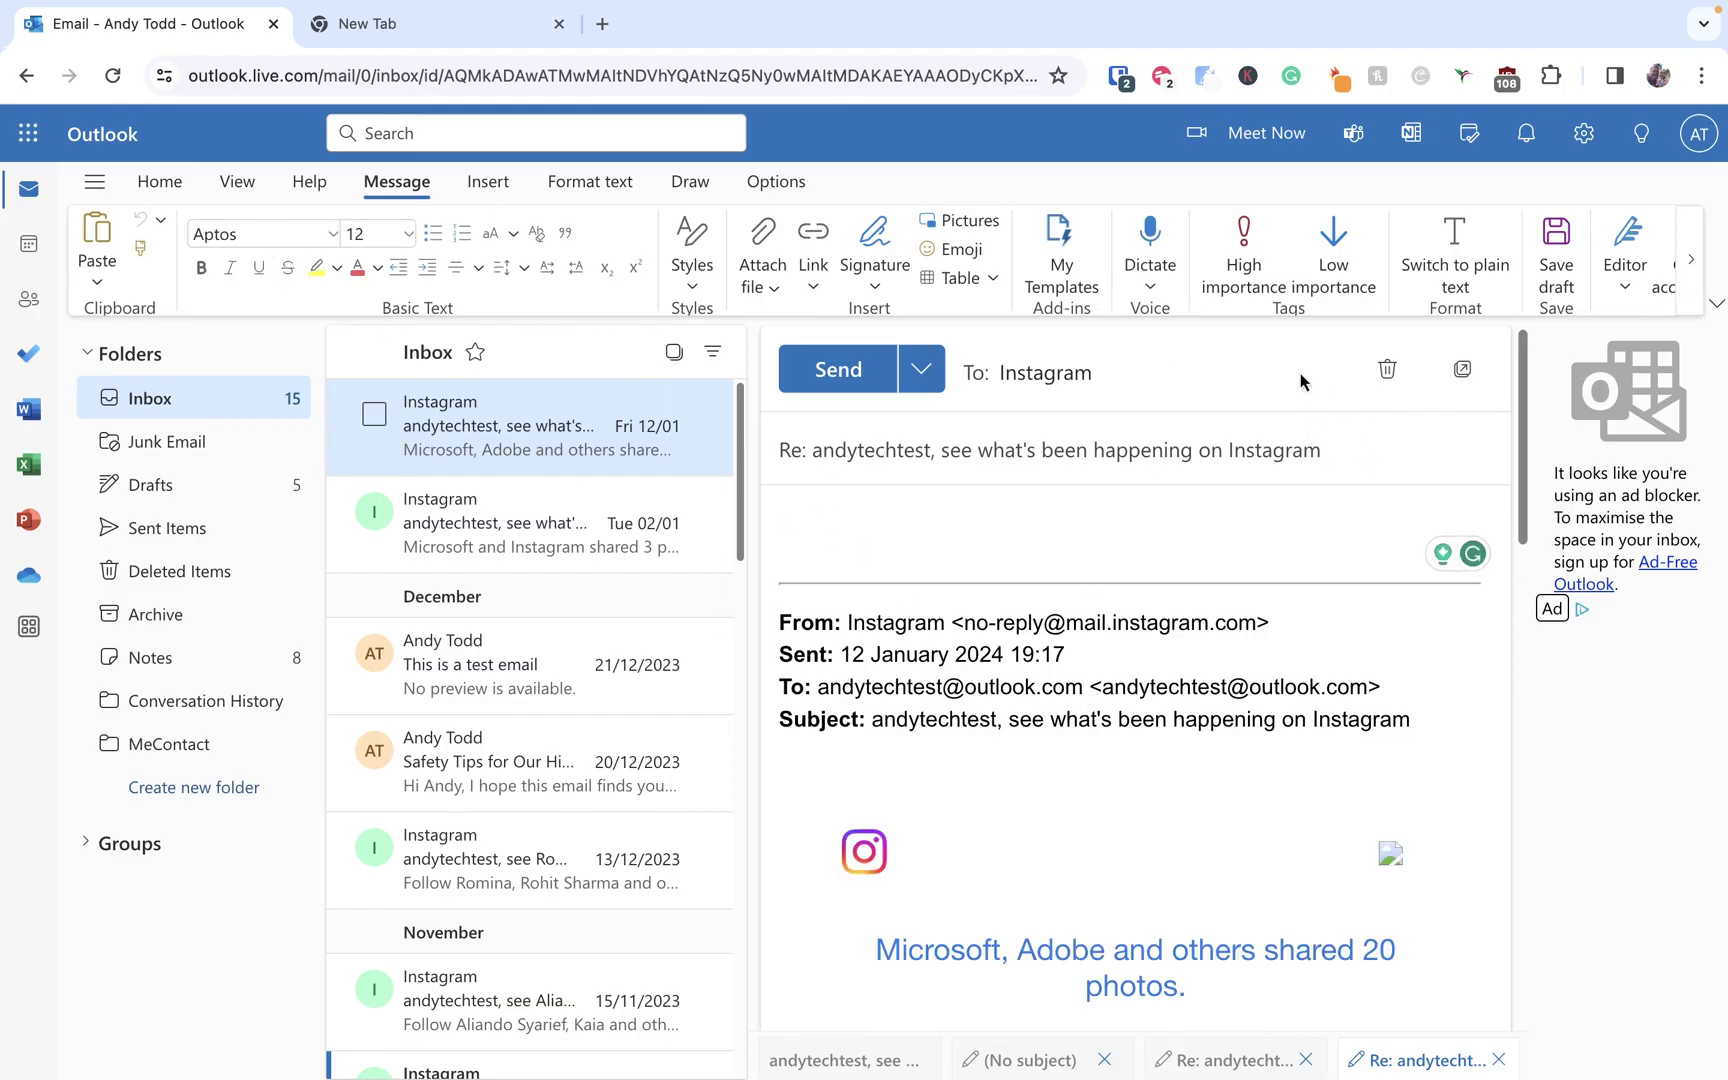
click(1387, 369)
click(852, 652)
Start a new message and insert the (YouTube) signature manually
click(100, 236)
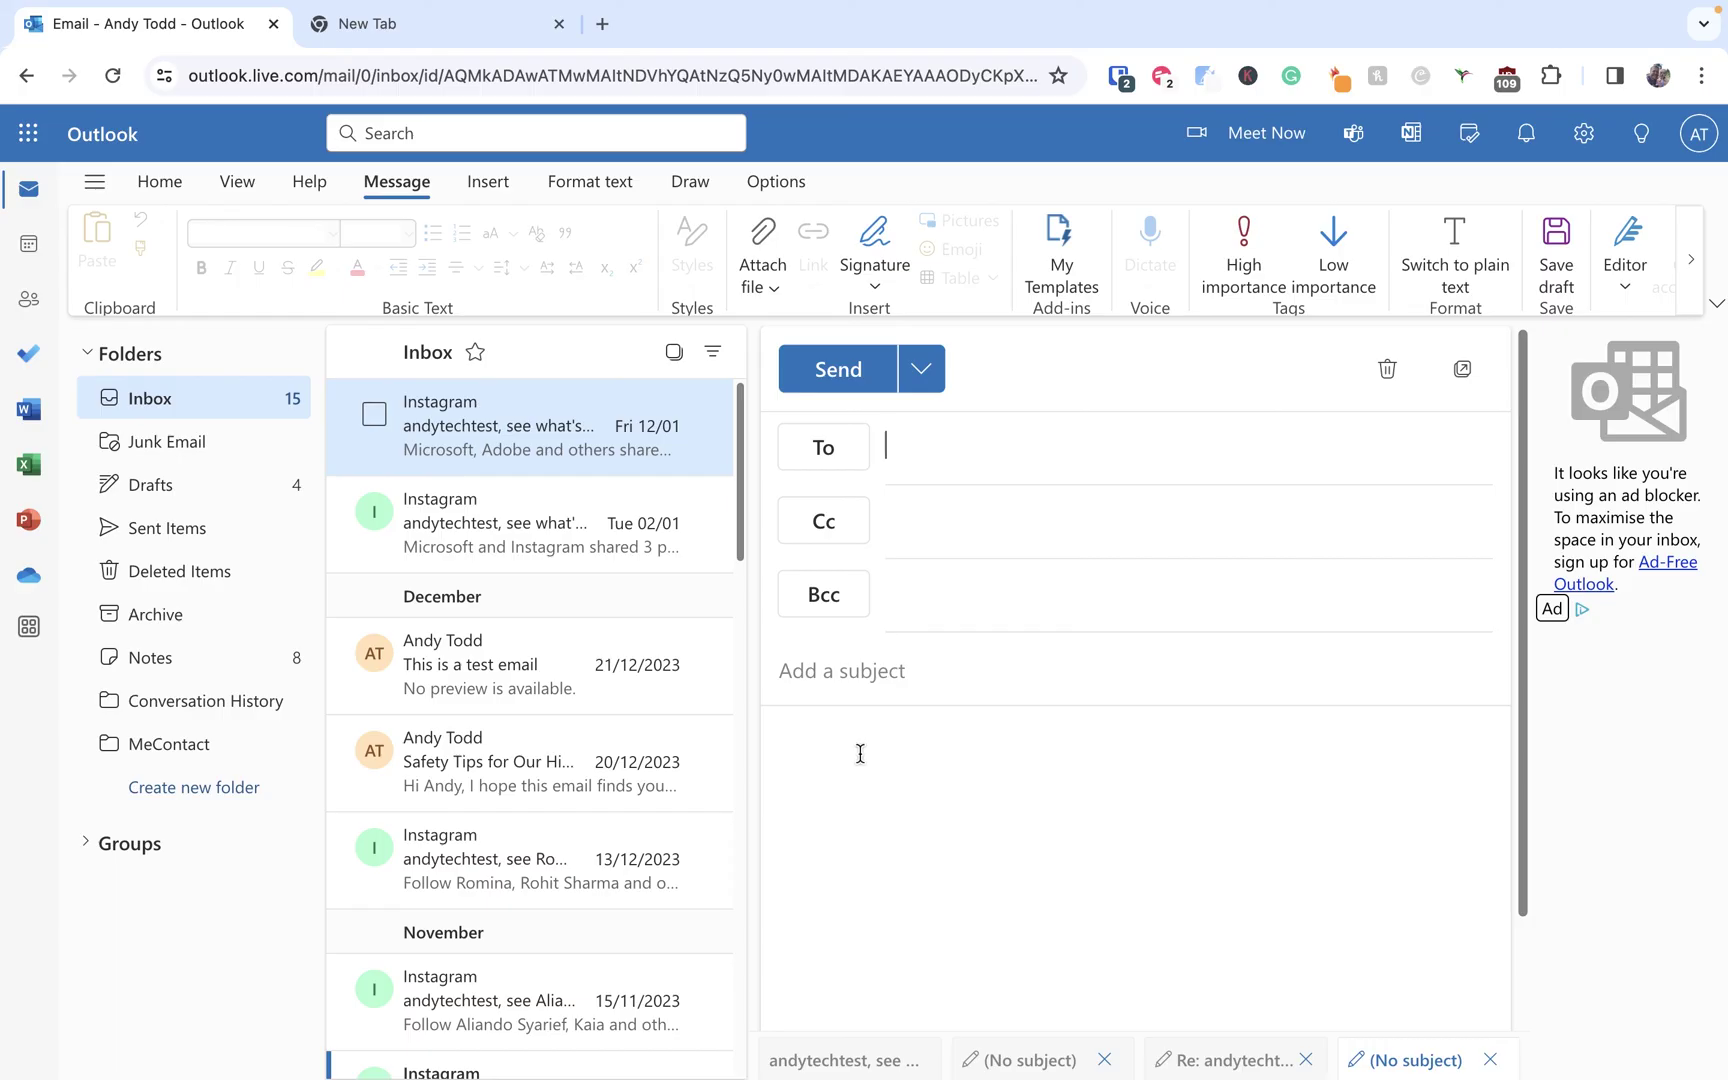
click(866, 262)
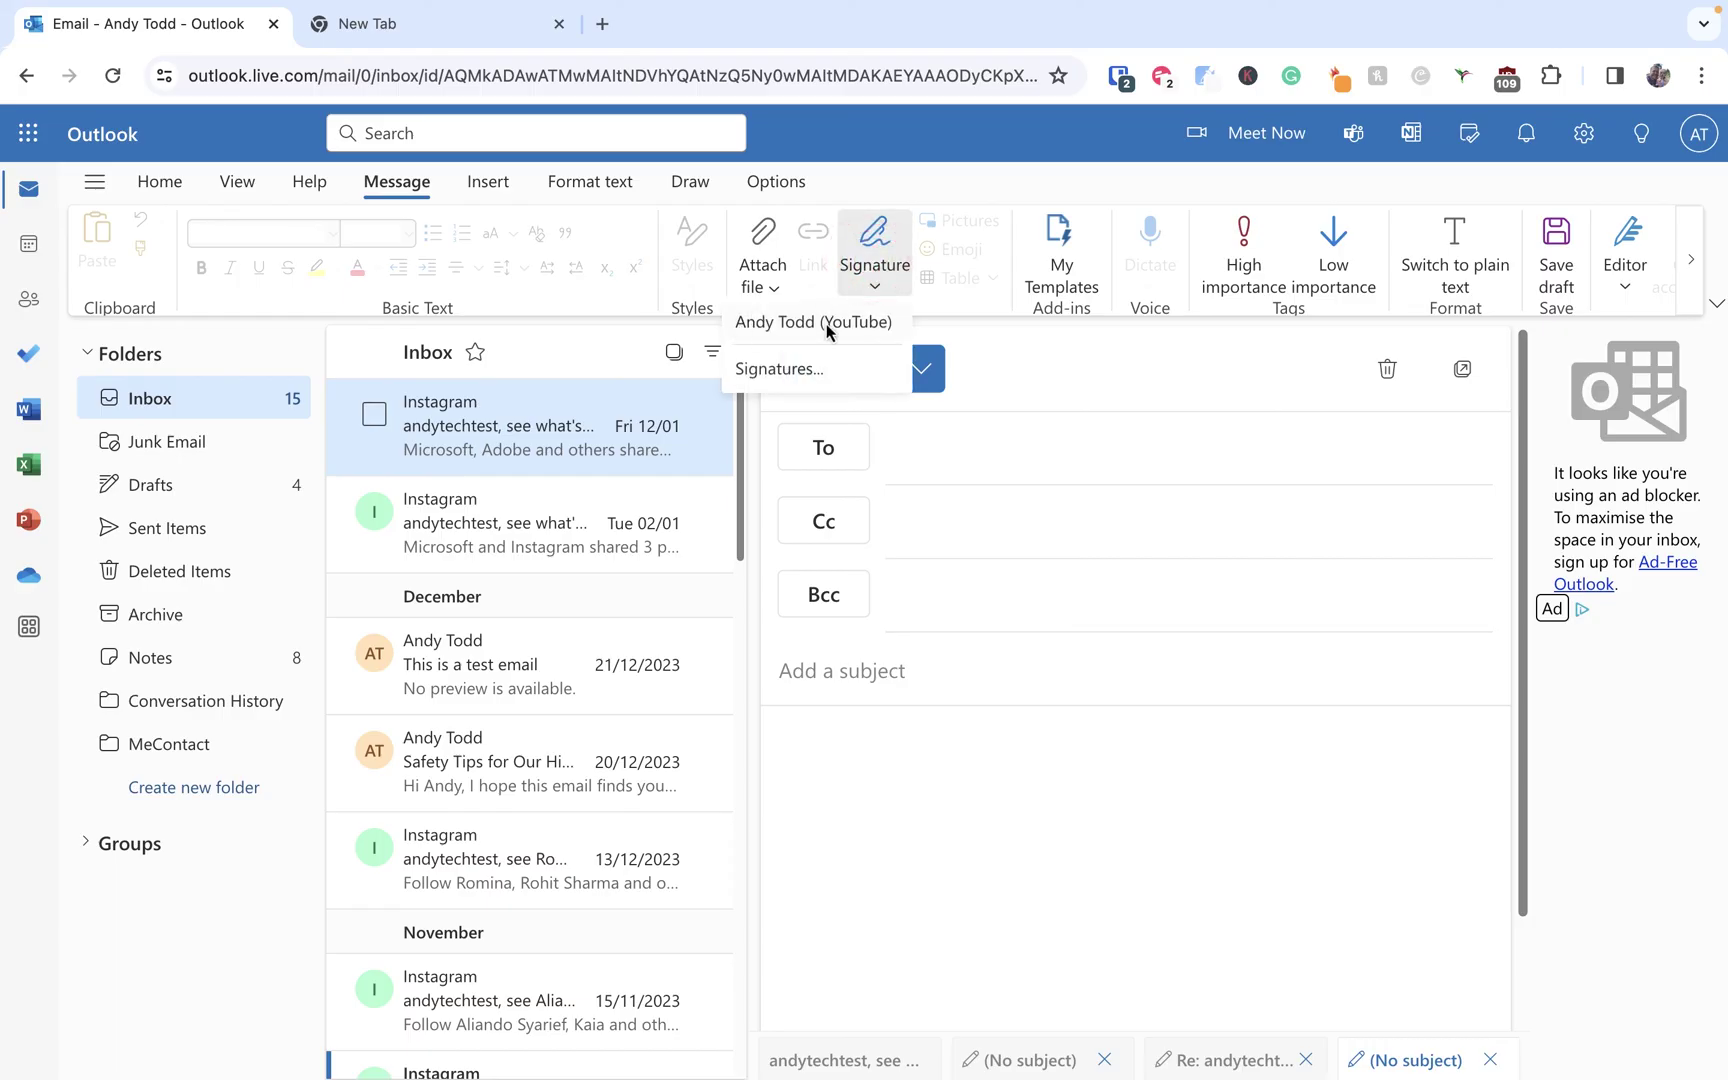
click(822, 321)
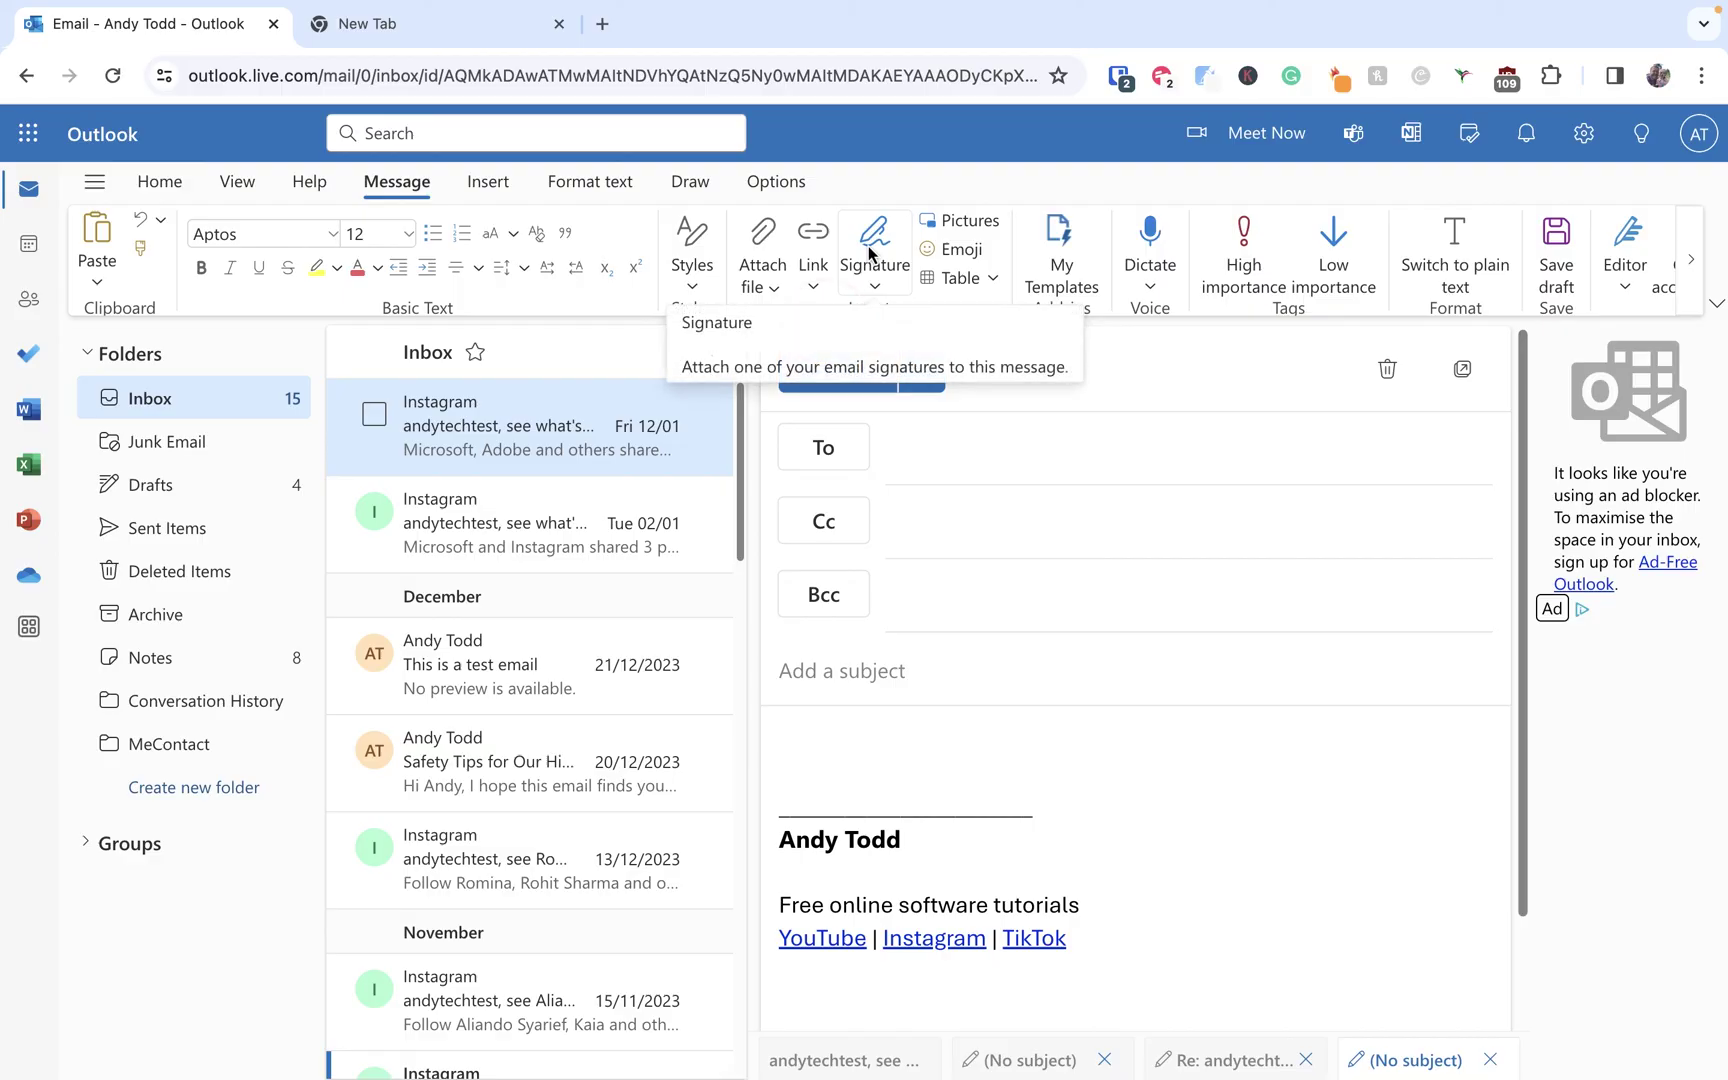